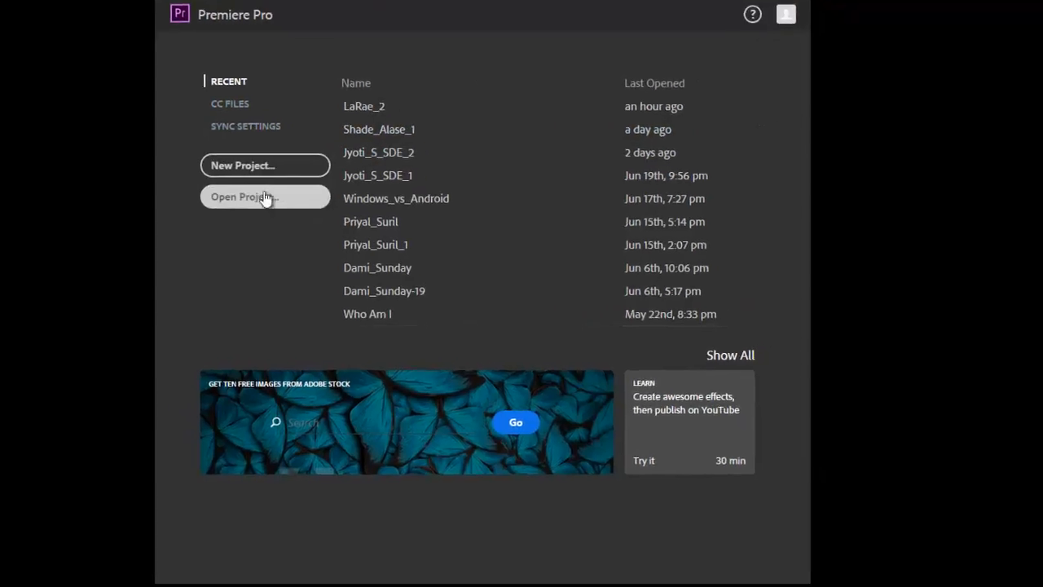
# Start a new project from the Start screen.
pyautogui.click(165, 134)
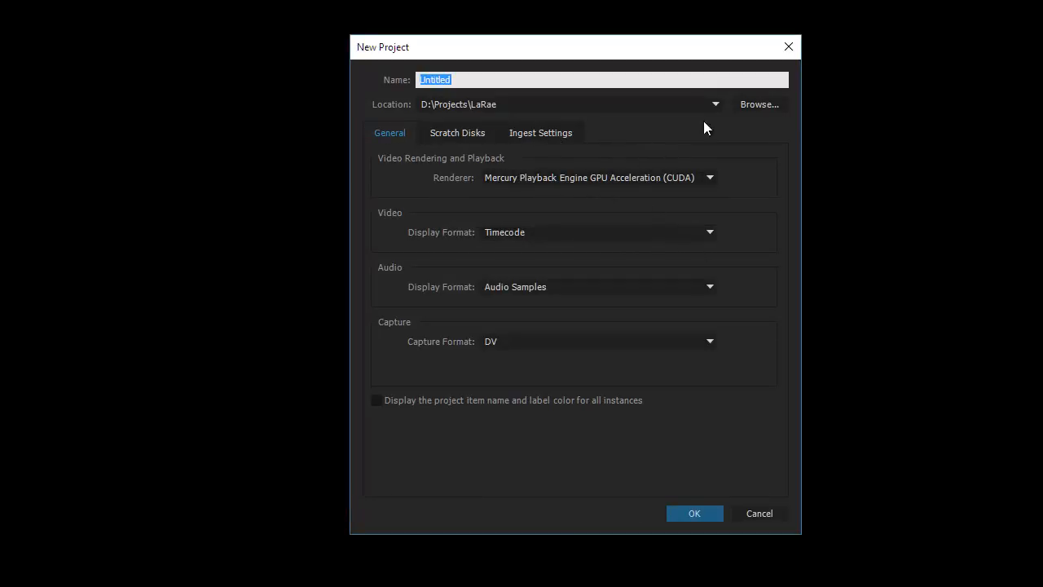
# Set the project location to the client's folder under D:\Projects and replace Untitled with the client's name.
pyautogui.click(757, 104)
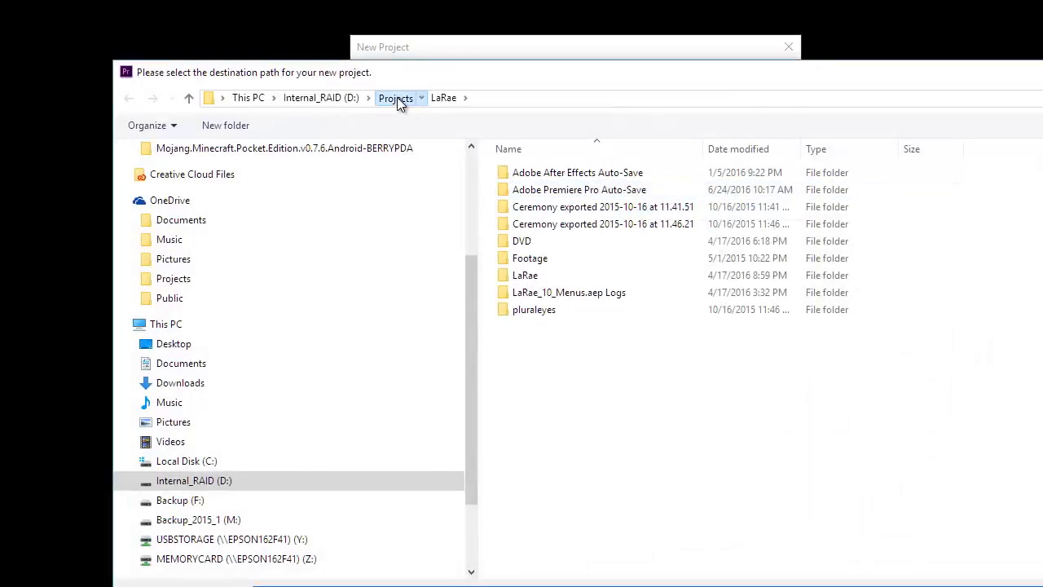
pyautogui.click(400, 99)
pyautogui.scroll(-2, 633, 398)
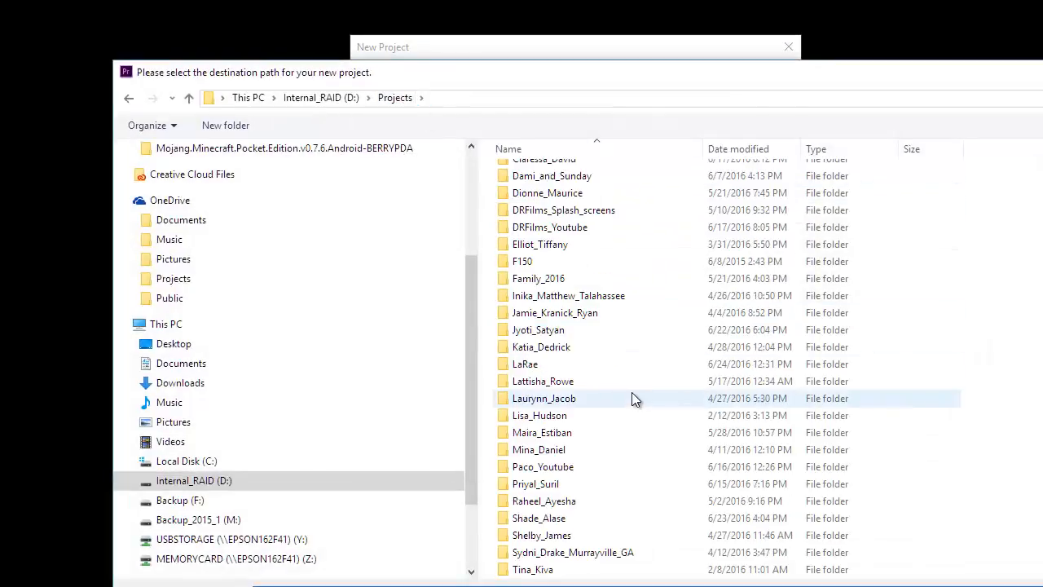
pyautogui.doubleClick(571, 554)
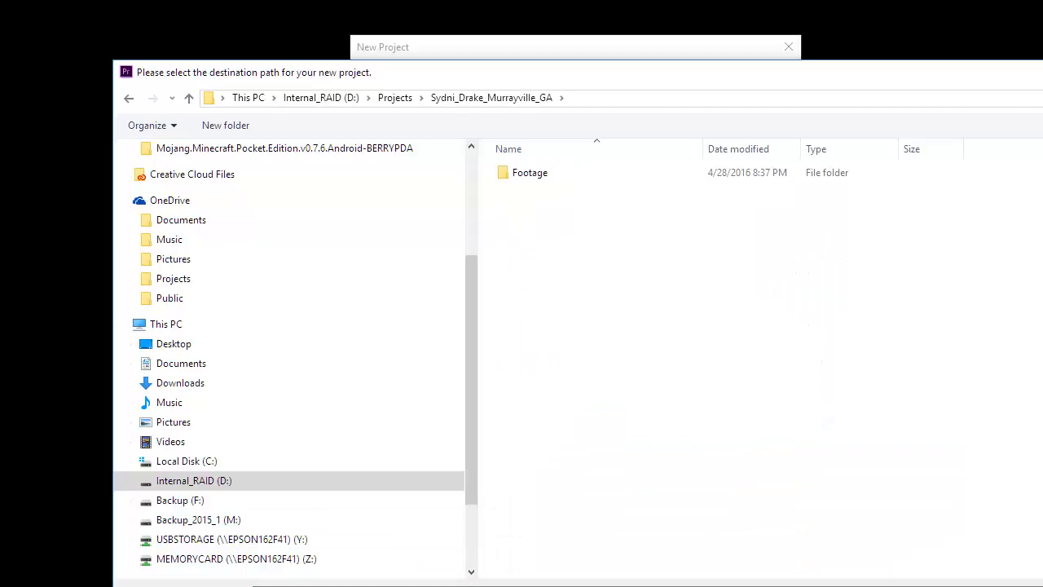
pyautogui.press('Return')
pyautogui.click(459, 79)
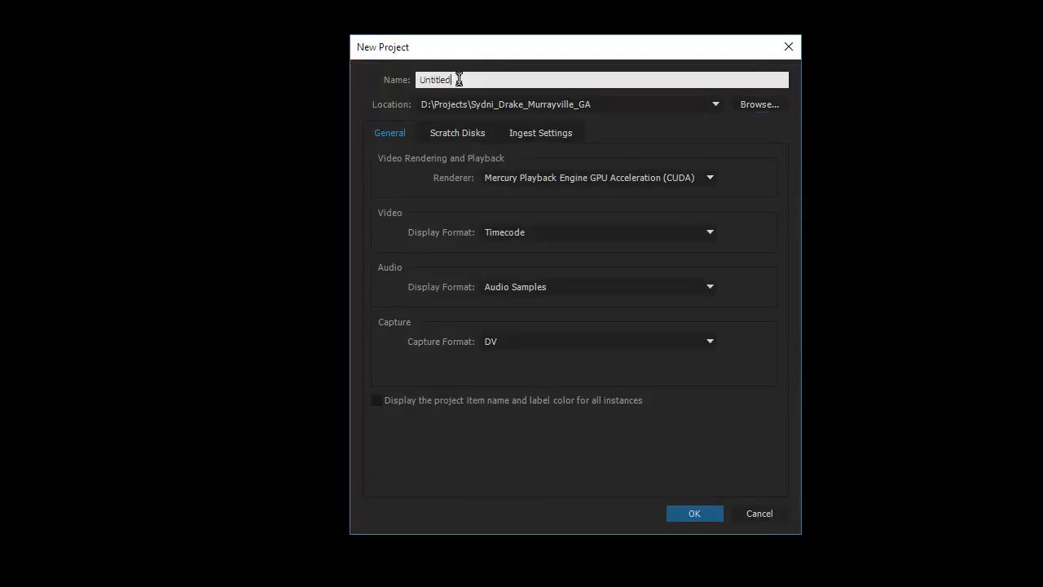
pyautogui.moveTo(459, 79); pyautogui.dragTo(353, 79)
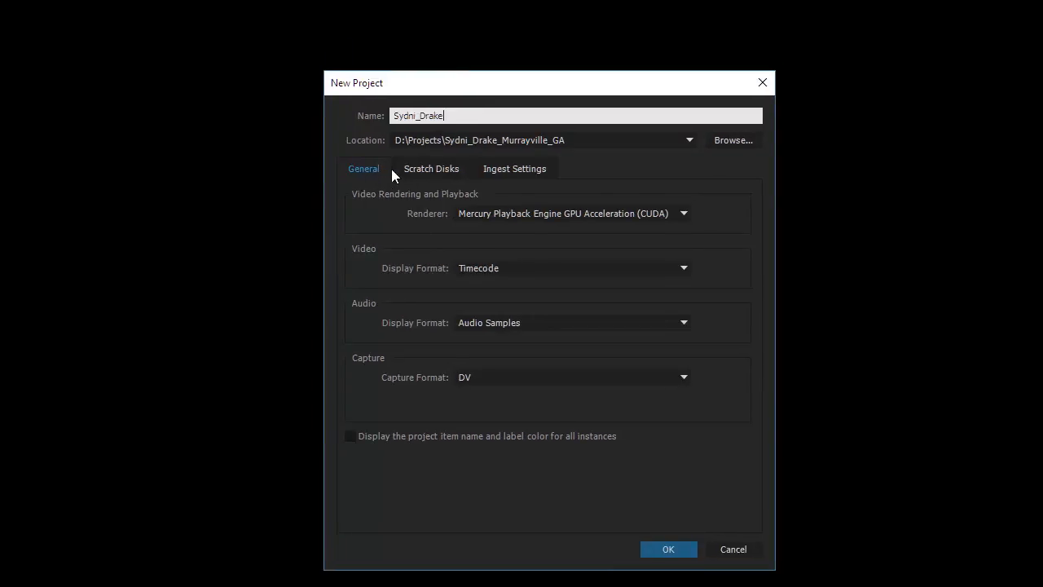
# Enable ingest on the Ingest Settings tab, initially set to Copy With MD5 Verification.
pyautogui.click(499, 169)
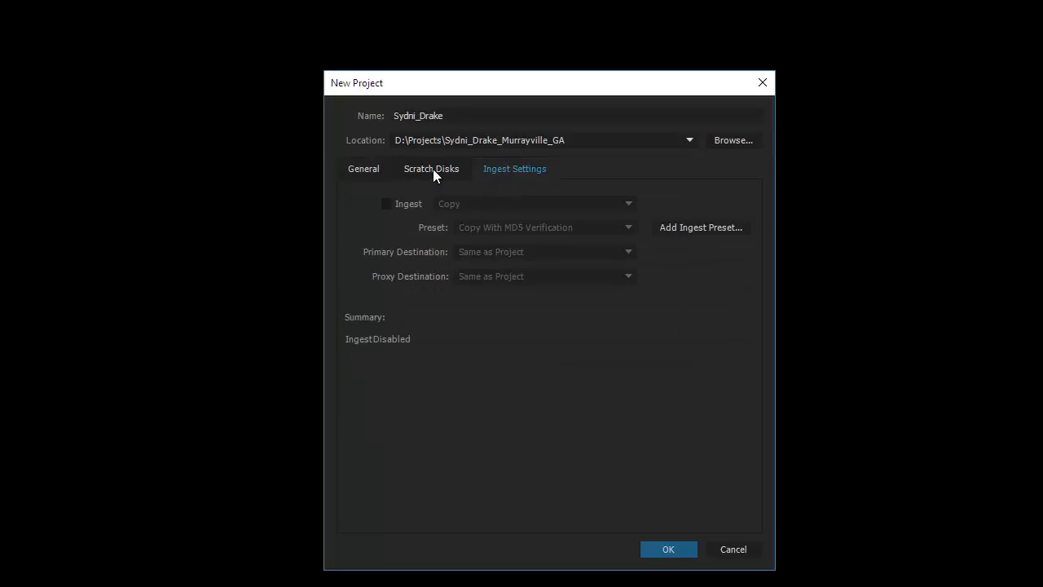
pyautogui.click(433, 169)
pyautogui.click(363, 169)
pyautogui.click(501, 169)
pyautogui.click(387, 204)
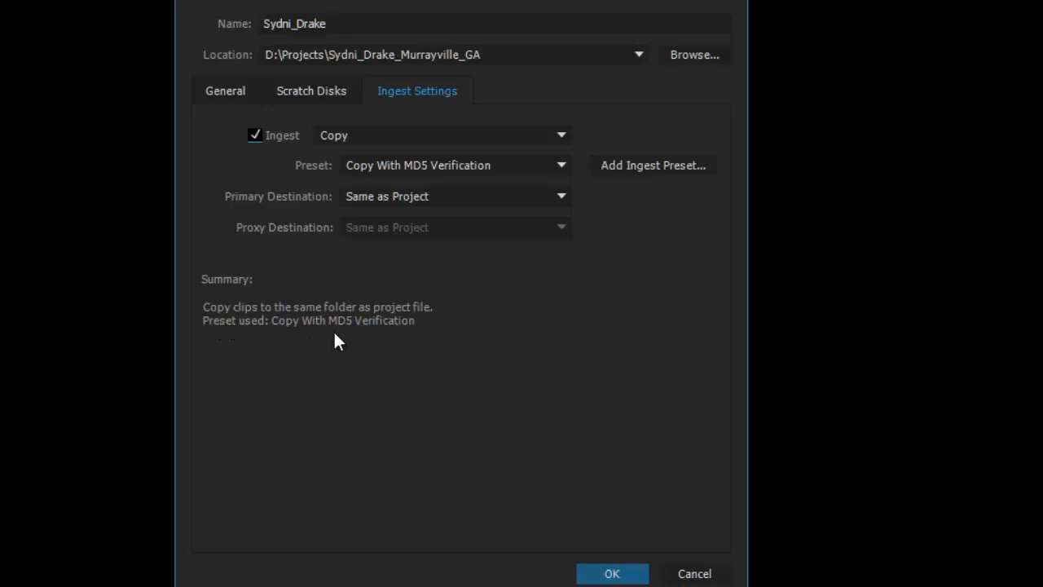
pyautogui.click(423, 136)
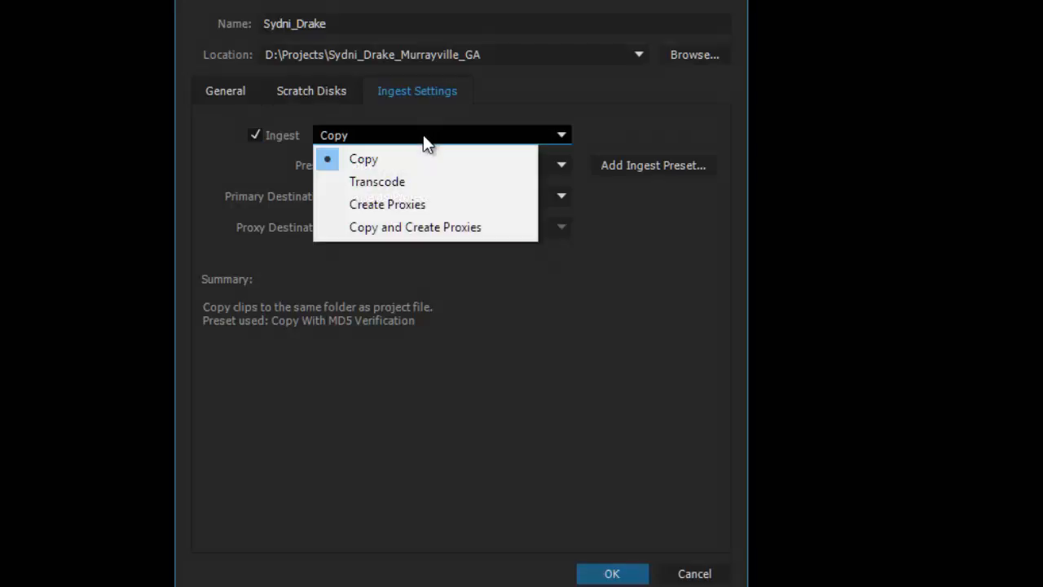
# Change the ingest action to Create Proxies and keep the 1024x540 GoPro CineForm preset.
pyautogui.click(400, 211)
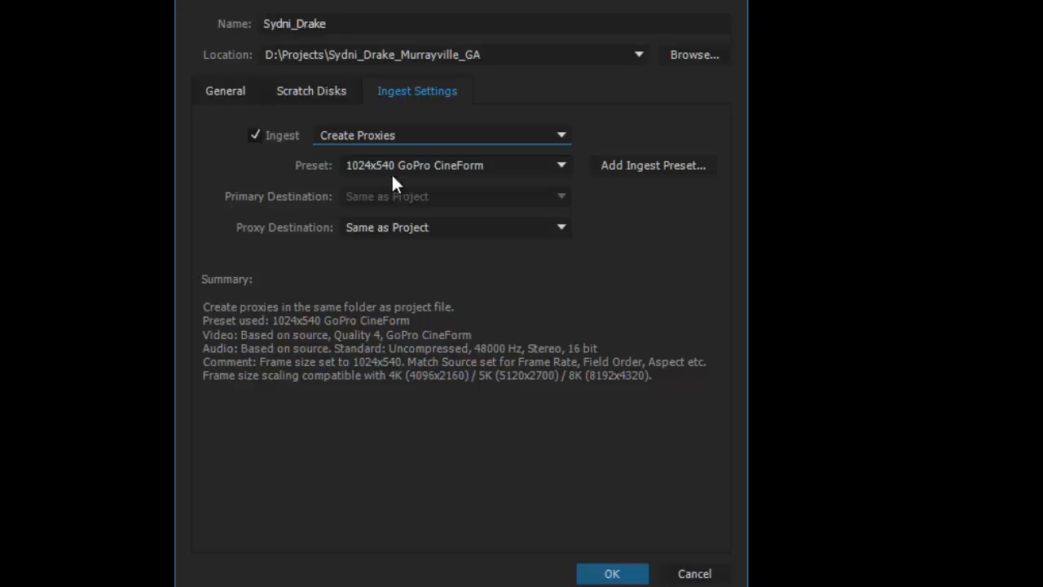
pyautogui.click(410, 163)
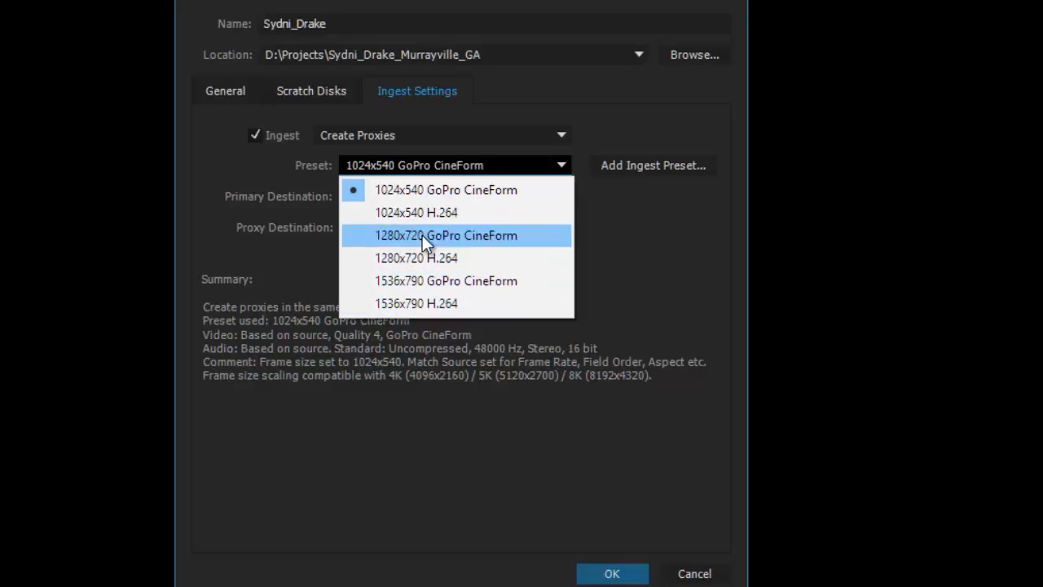
pyautogui.click(431, 193)
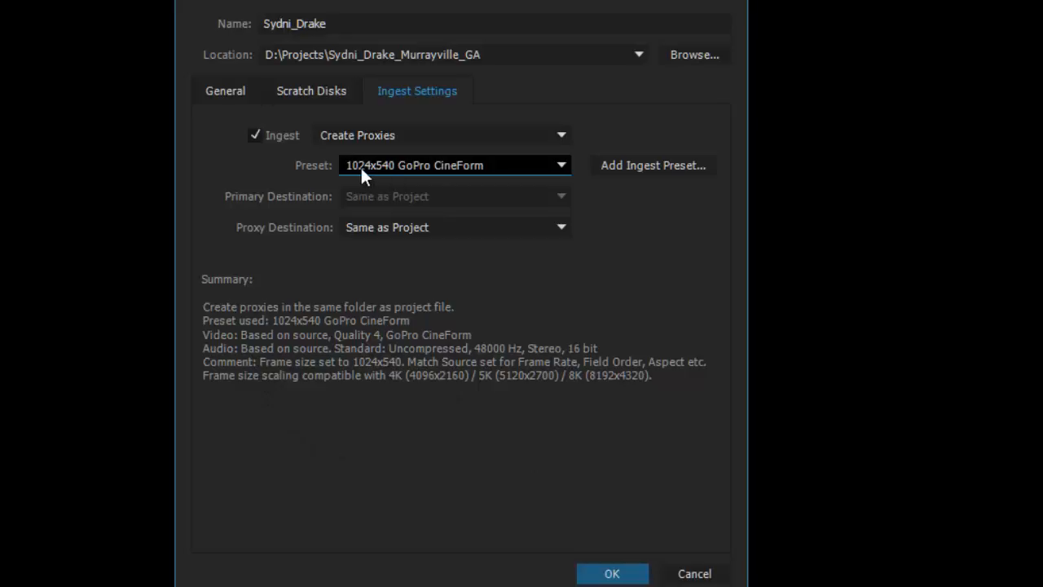
# Create the project and switch to the VV_2016B workspace.
pyautogui.click(609, 574)
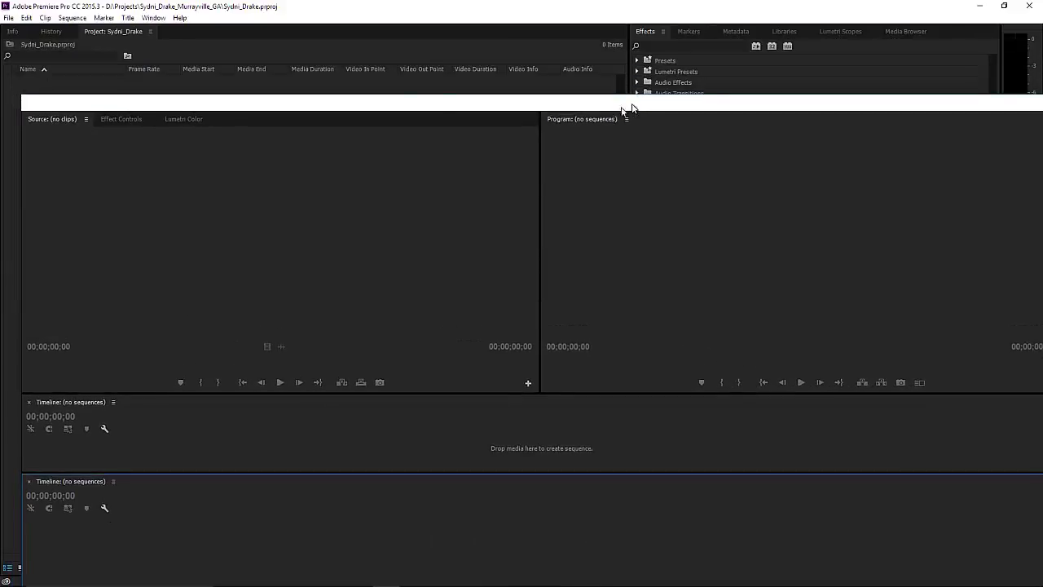
pyautogui.click(153, 17)
pyautogui.moveTo(167, 33)
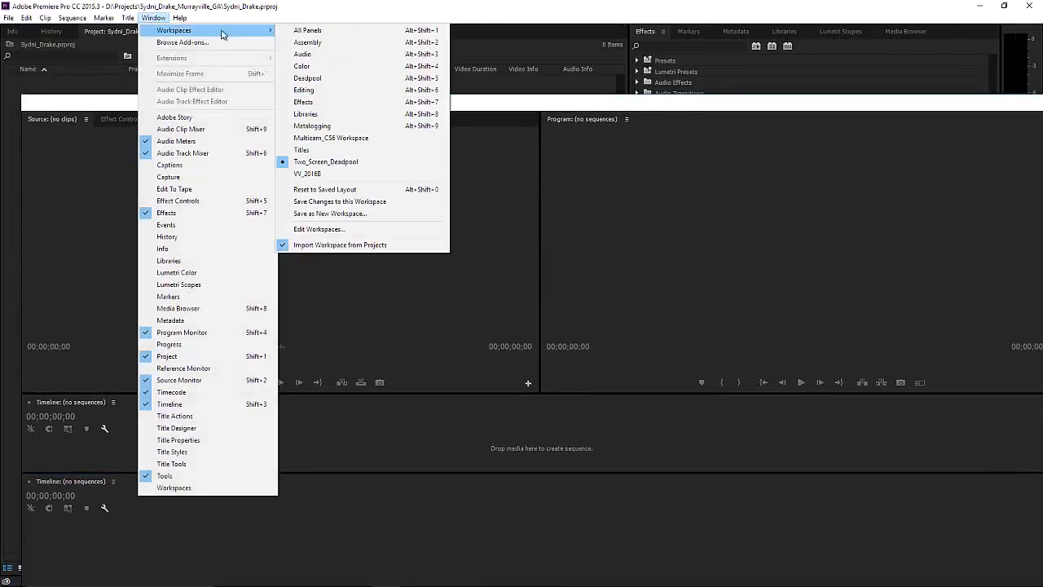
pyautogui.click(332, 173)
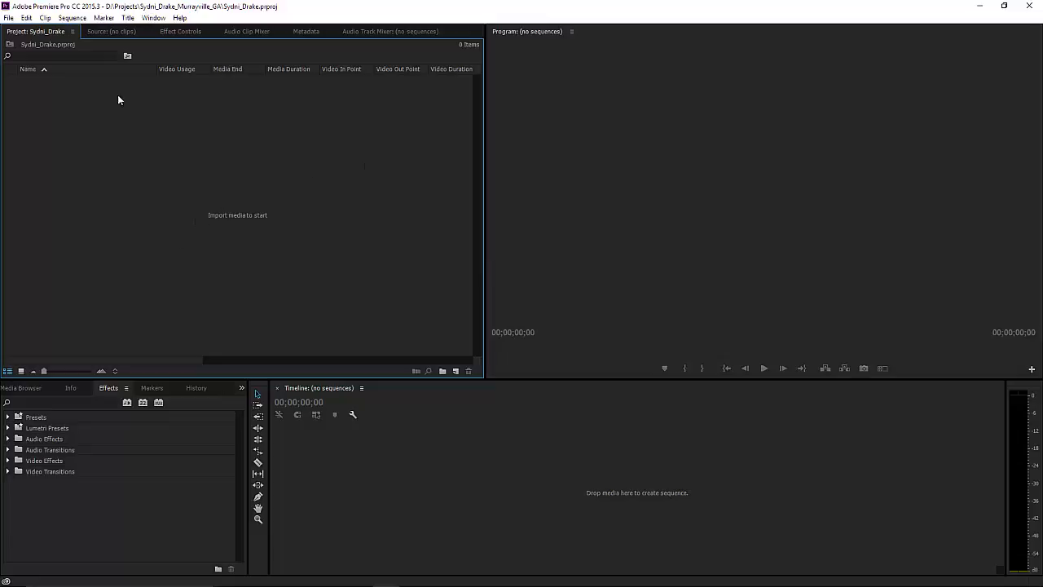
# Check the Source and Effect Controls panels, then return to the Project panel.
pyautogui.click(117, 38)
pyautogui.click(192, 34)
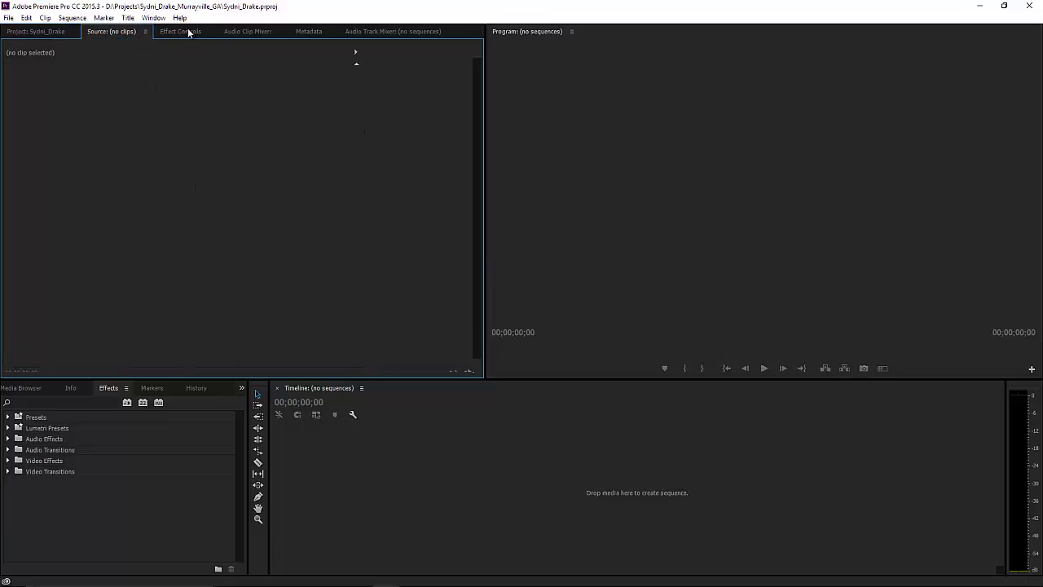
pyautogui.click(36, 36)
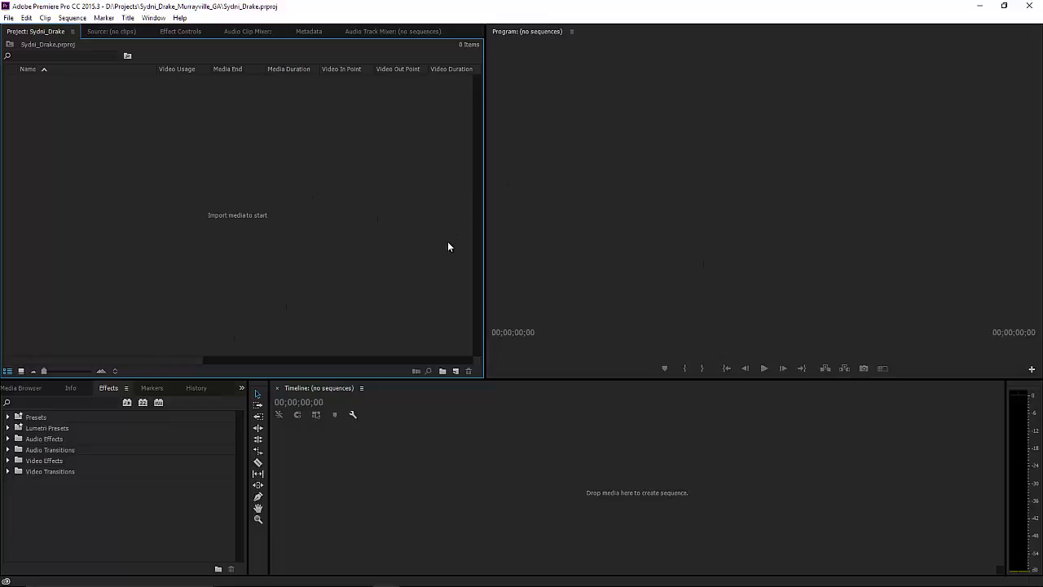
pyautogui.moveTo(202, 582)
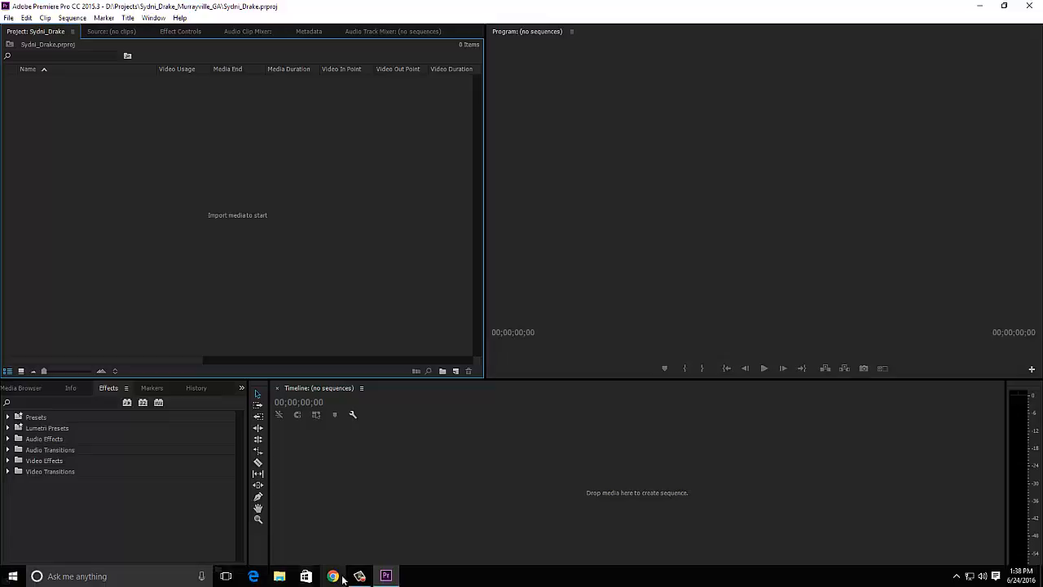
# In File Explorer, open the Footage folder inside the client's project folder.
pyautogui.click(279, 577)
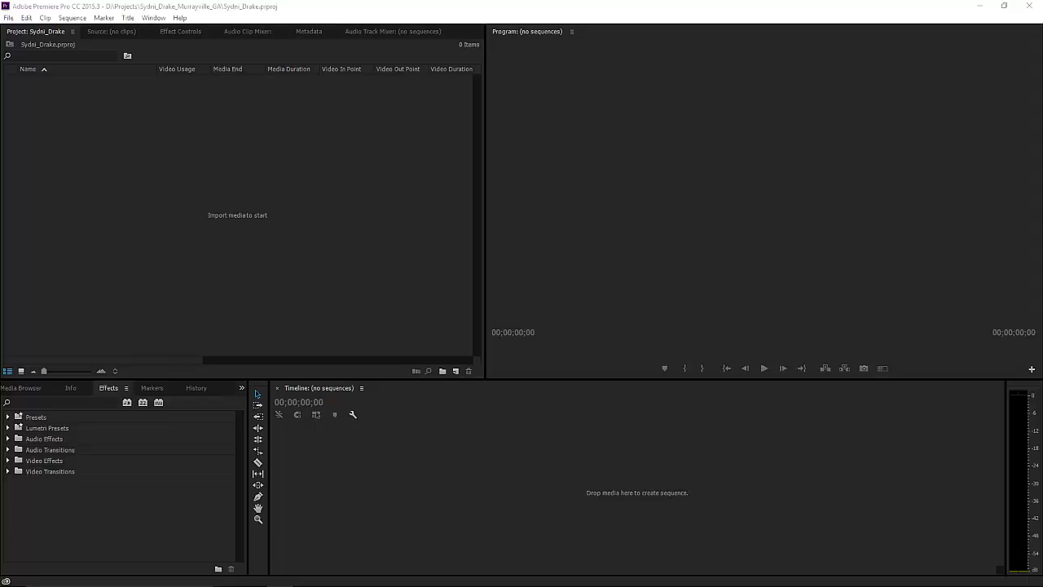
pyautogui.moveTo(0, 122); pyautogui.dragTo(590, 175)
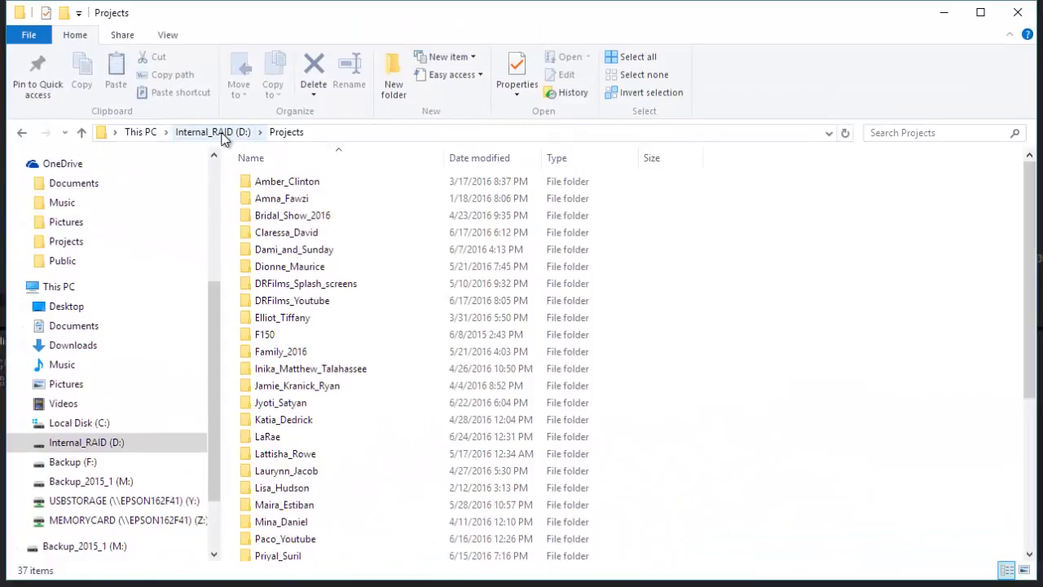
pyautogui.scroll(-3, 285, 497)
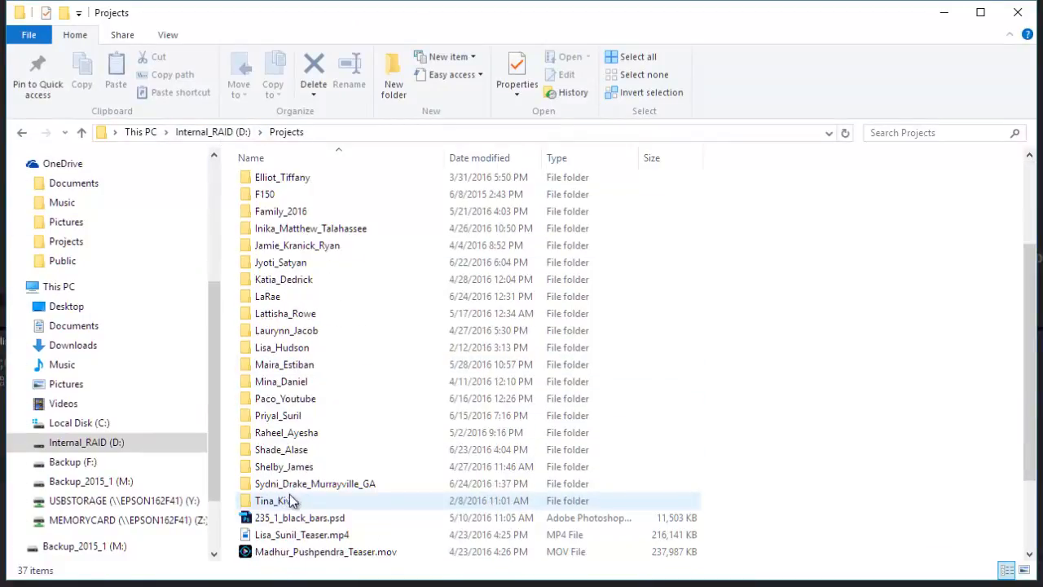
pyautogui.doubleClick(293, 484)
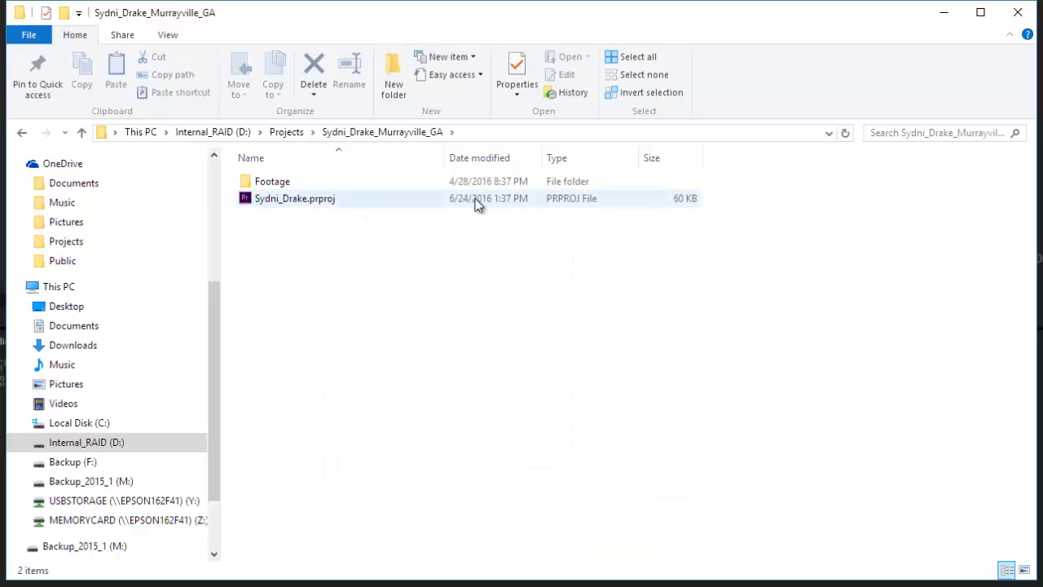
pyautogui.doubleClick(267, 184)
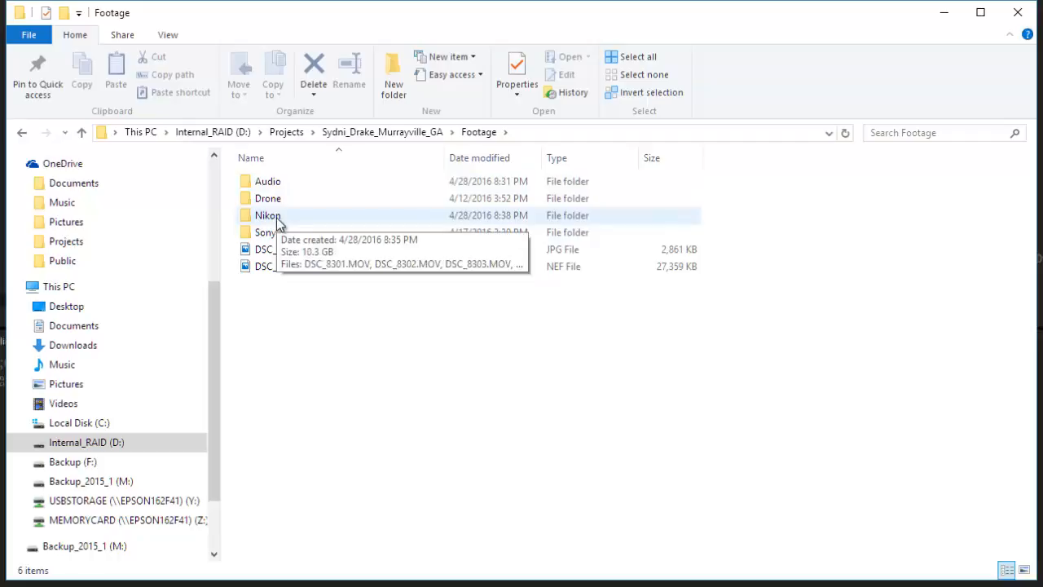
# Drag the Sony, Nikon, Drone and Audio folders into Premiere's Project panel, then minimize Explorer.
pyautogui.moveTo(270, 238)
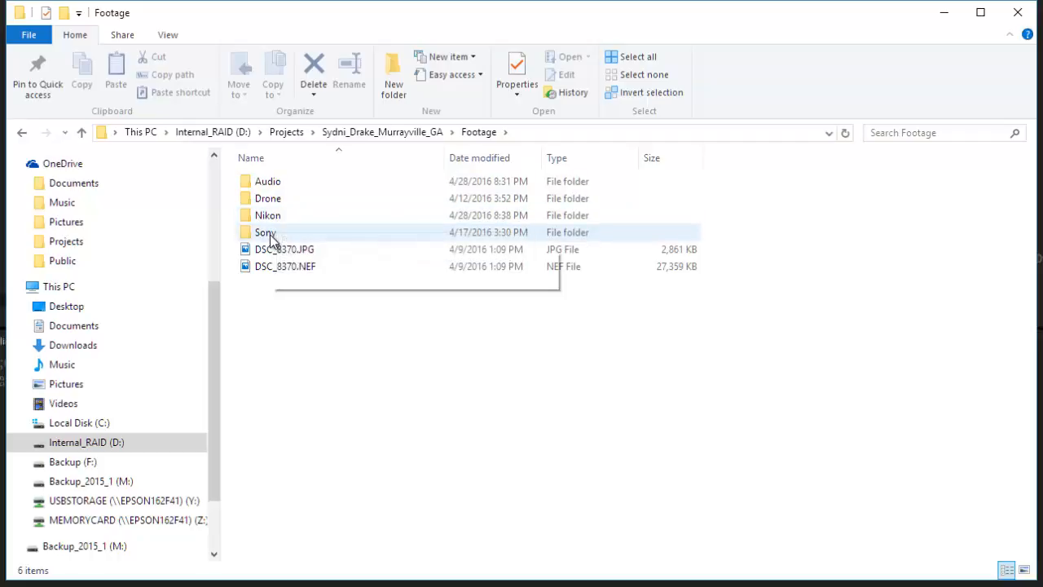
pyautogui.click(269, 232)
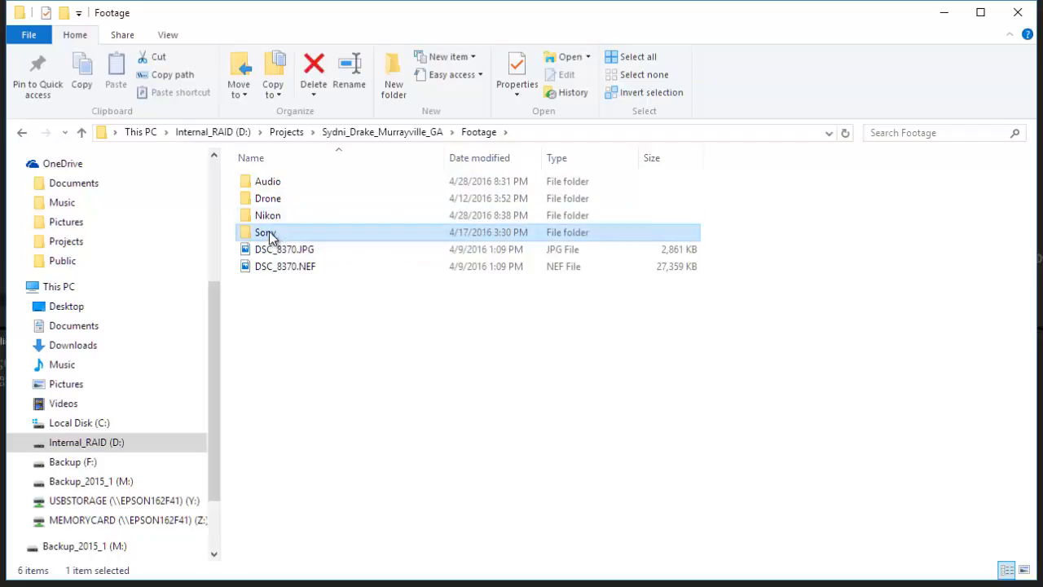
pyautogui.keyDown('shift'); pyautogui.click(264, 188); pyautogui.keyUp('shift')
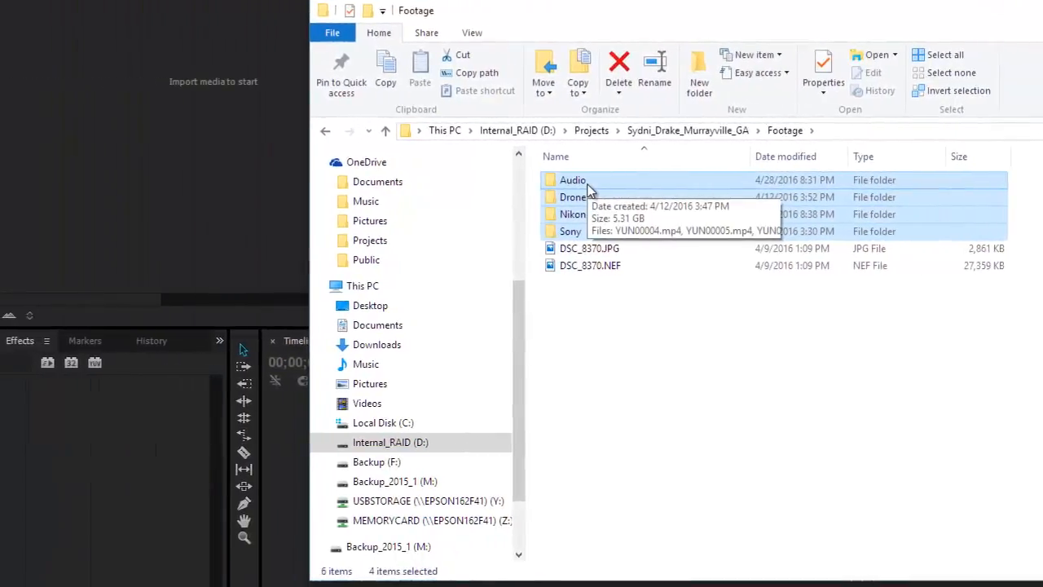
pyautogui.moveTo(562, 196); pyautogui.dragTo(72, 189)
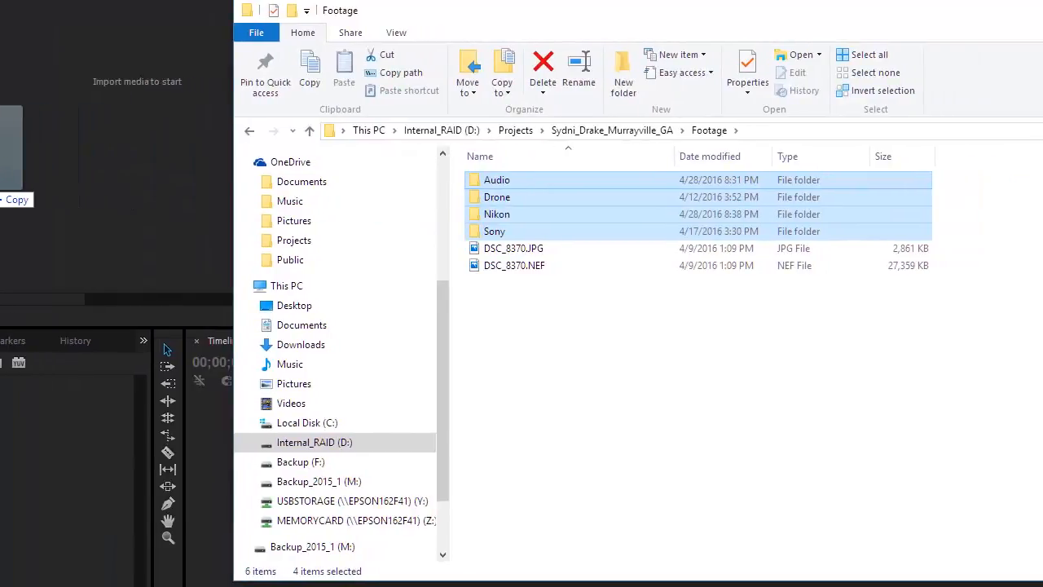
pyautogui.moveTo(0, 186); pyautogui.dragTo(0, 186)
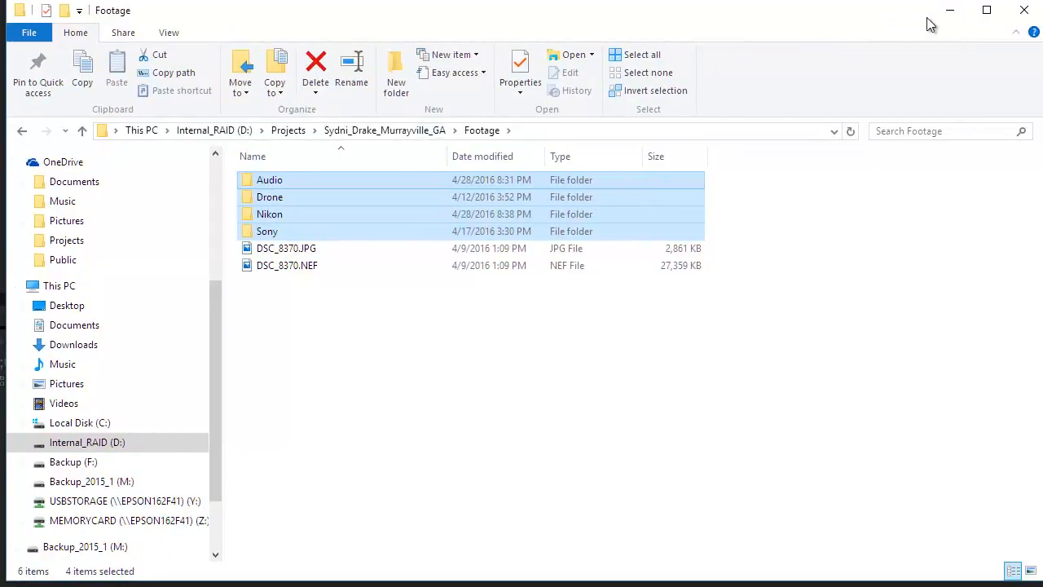
pyautogui.click(948, 12)
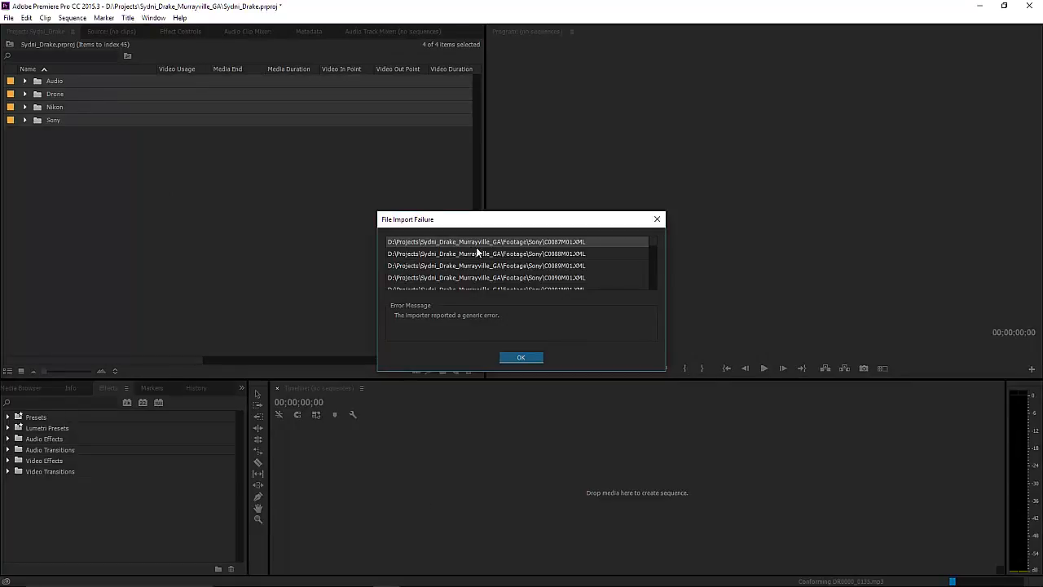
# Dismiss the File Import Failure message about the rejected Sony XML files.
pyautogui.click(518, 357)
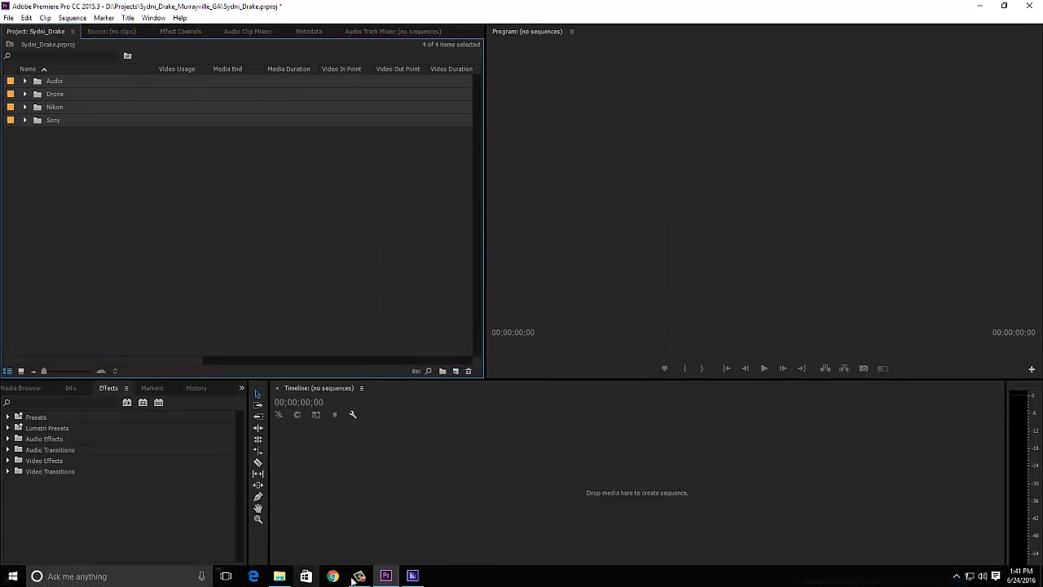
# Review the Ingest proxy jobs queued in Media Encoder, then minimize it.
pyautogui.click(411, 579)
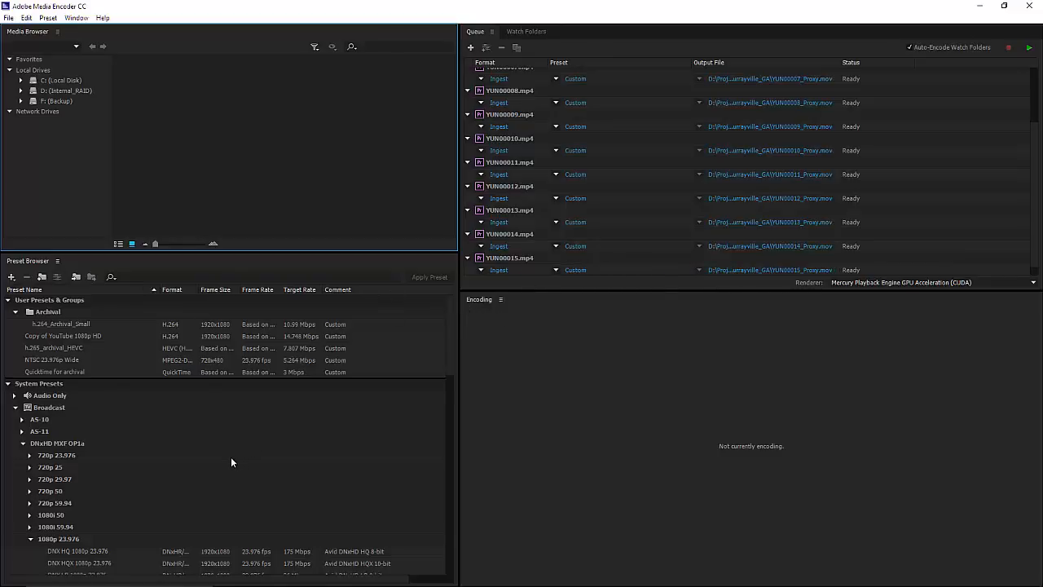
pyautogui.scroll(-8, 229, 455)
pyautogui.scroll(8, 229, 454)
pyautogui.scroll(-12, 233, 464)
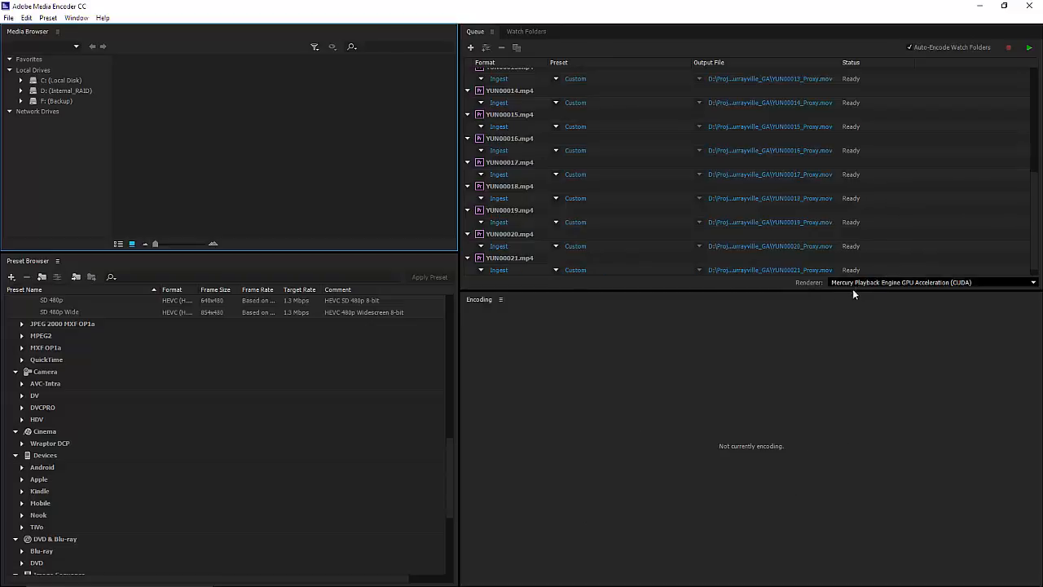
pyautogui.click(978, 6)
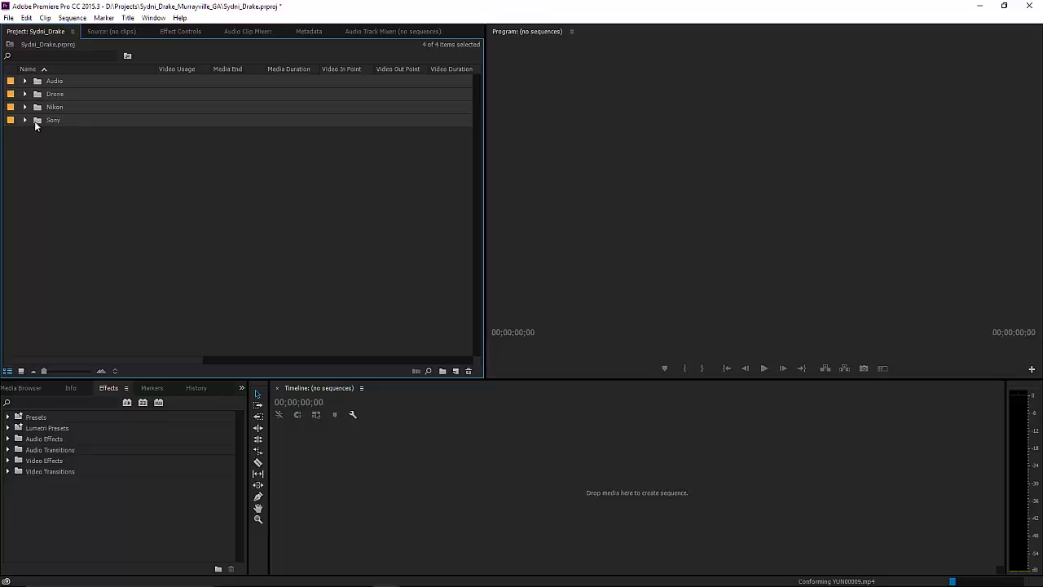
# Select the Sony bin and expand it to list its clips from C0087.MP4.
pyautogui.click(37, 122)
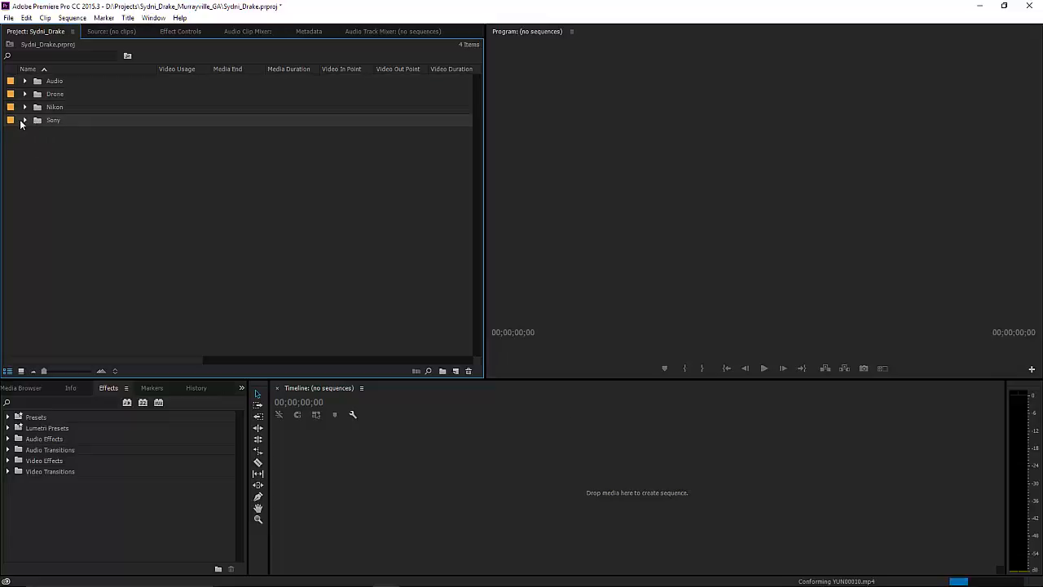
pyautogui.click(23, 121)
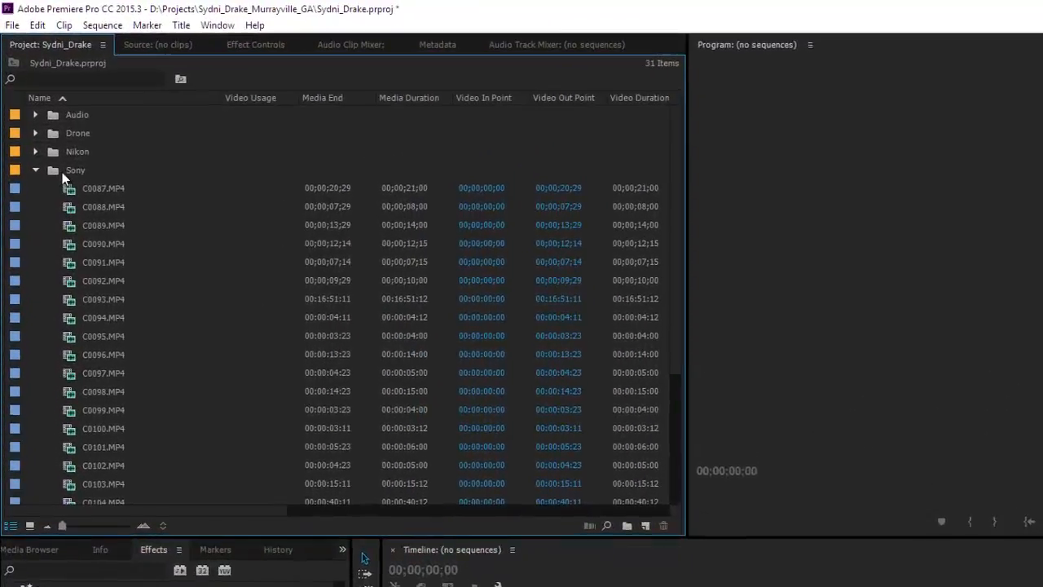
# Open the Sony bin in a docked panel with Icon View, then return to the Project tab.
pyautogui.doubleClick(62, 172)
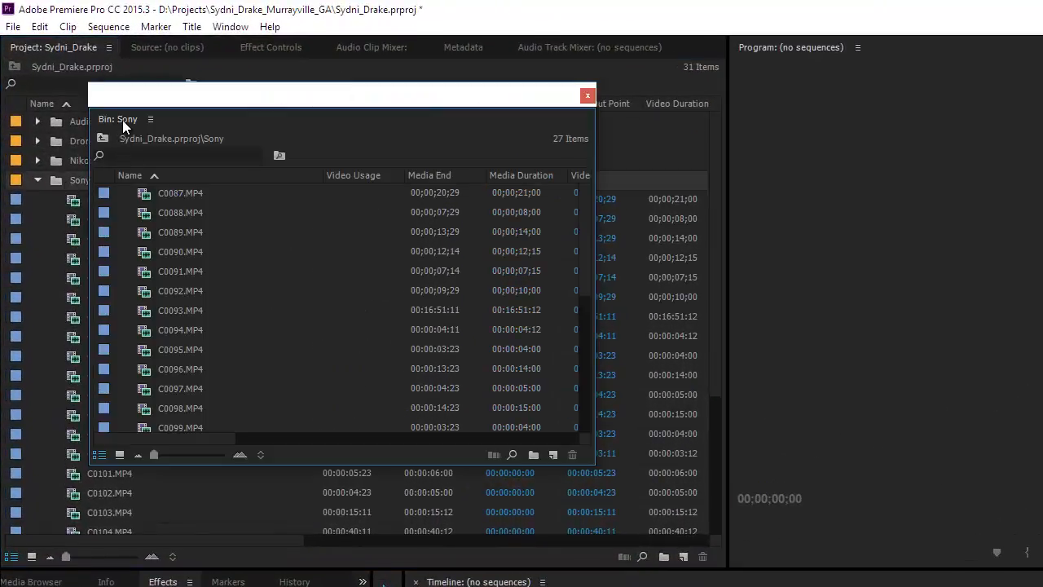
pyautogui.moveTo(123, 123); pyautogui.dragTo(108, 62)
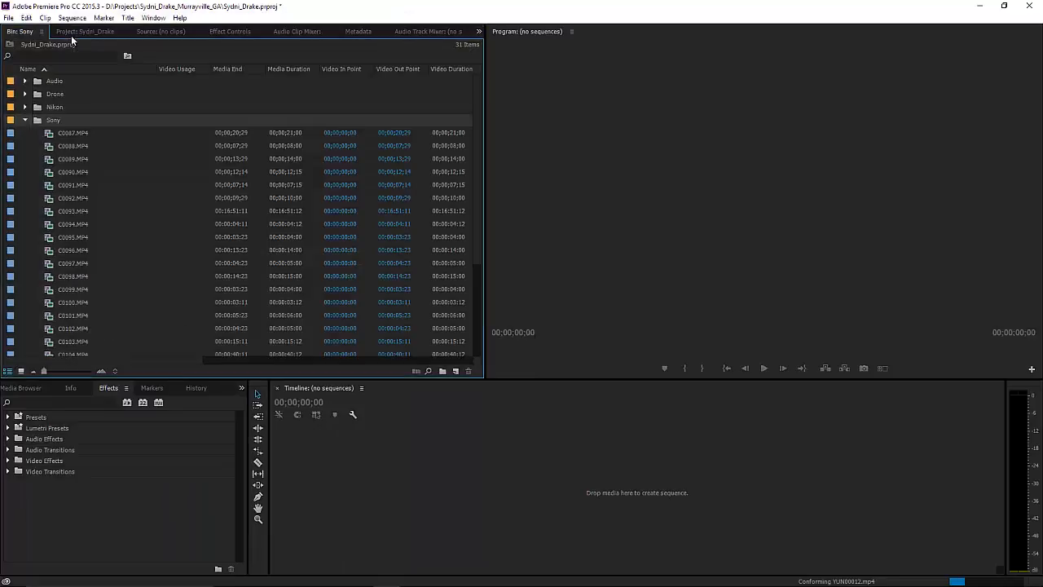
pyautogui.click(20, 370)
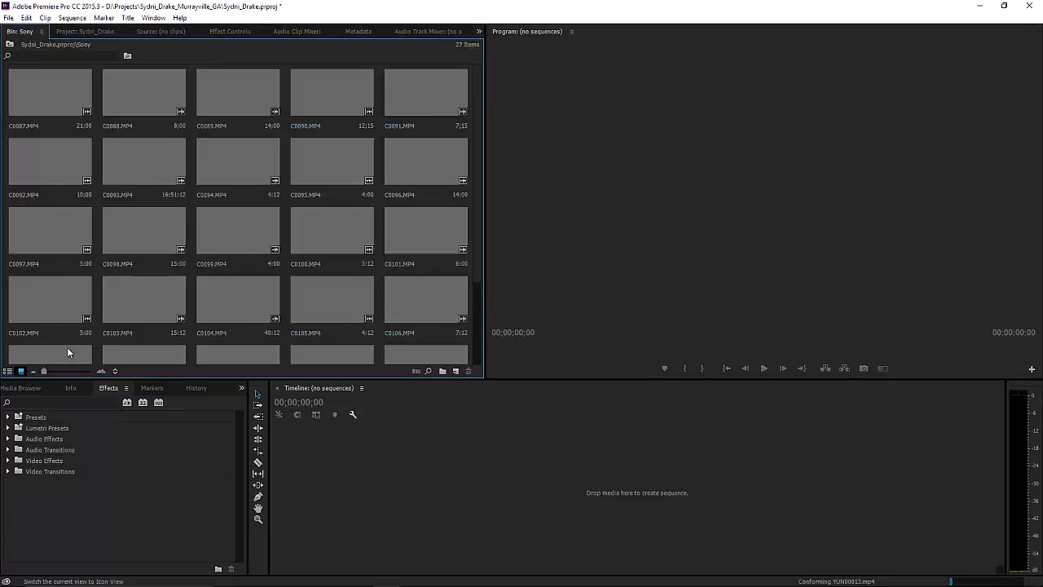
pyautogui.click(88, 30)
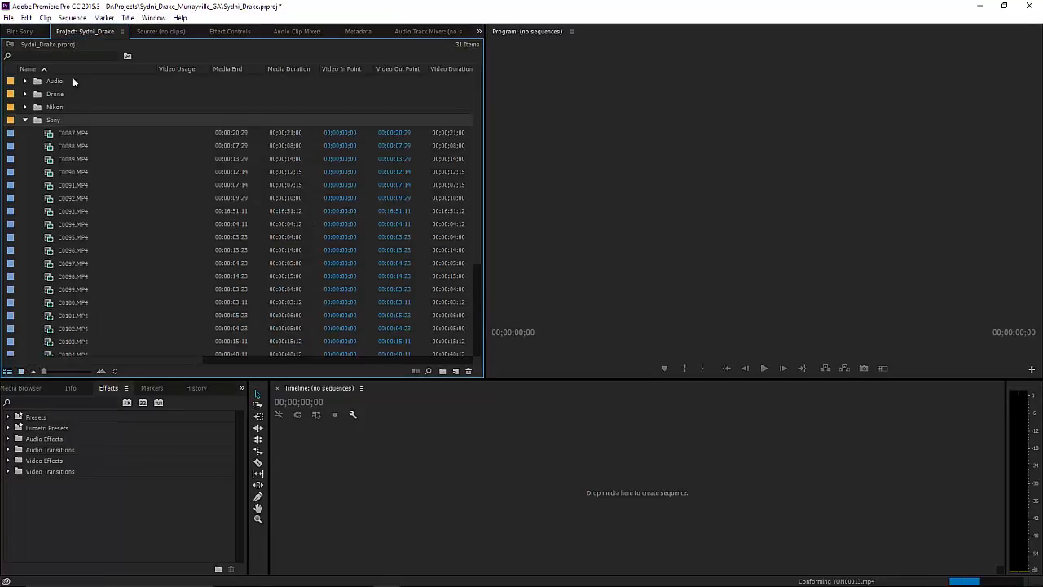
# Open the Nikon bin in its own panel in Icon View and dock it beside the Project panel.
pyautogui.doubleClick(38, 107)
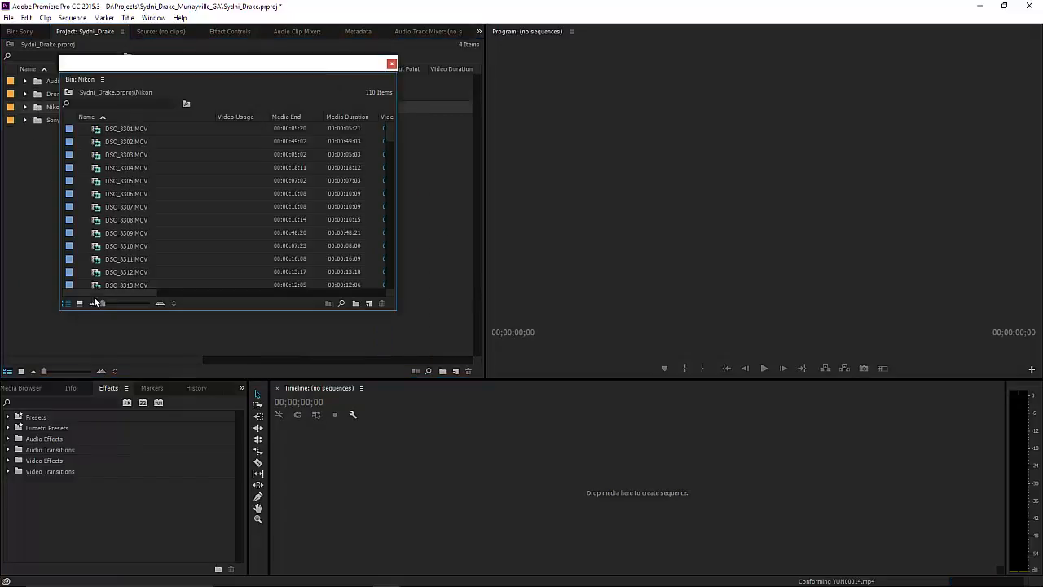
pyautogui.click(79, 302)
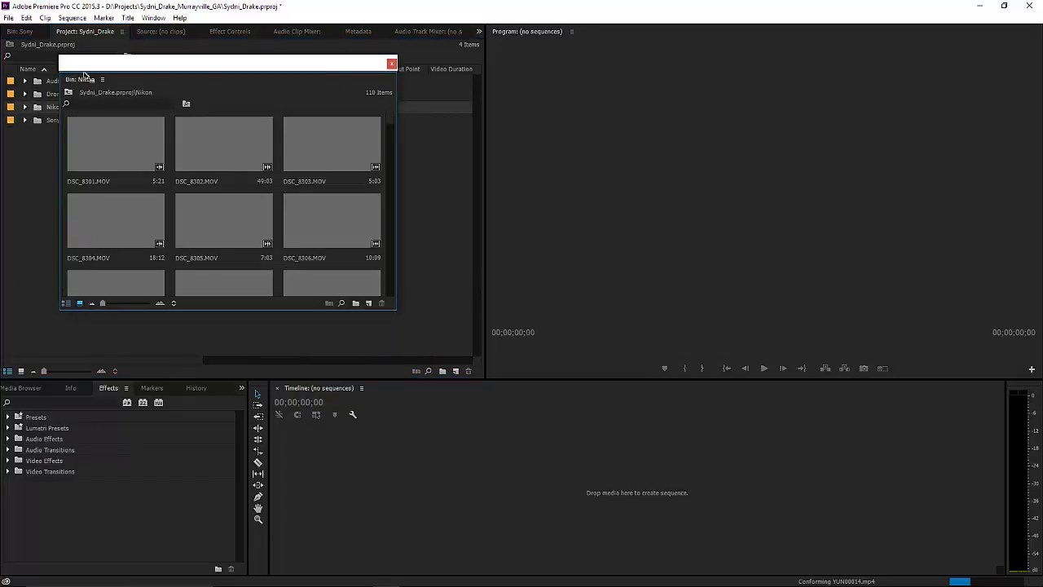
pyautogui.moveTo(84, 75); pyautogui.dragTo(86, 34)
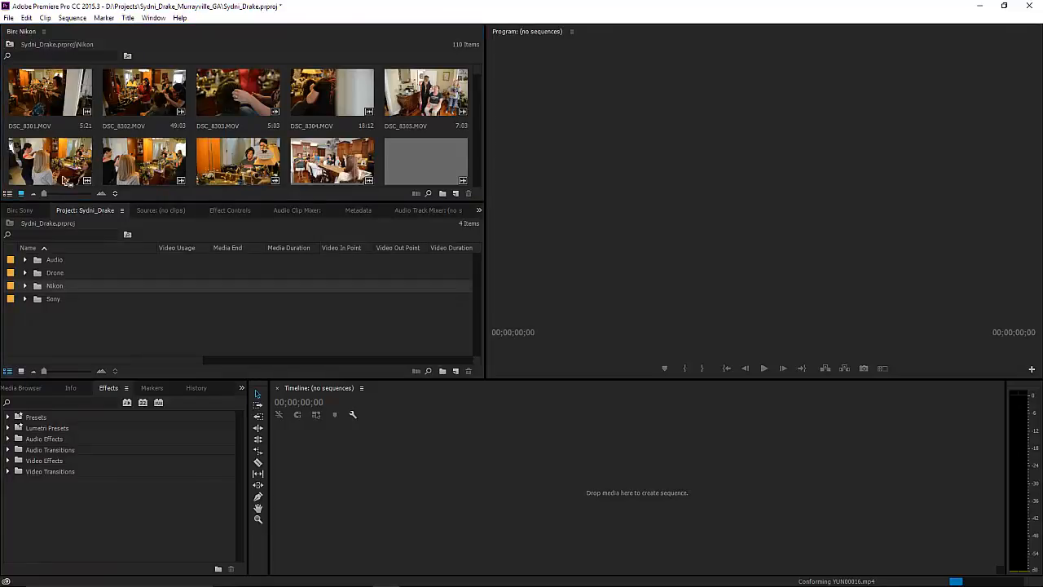
pyautogui.moveTo(64, 177); pyautogui.dragTo(79, 210)
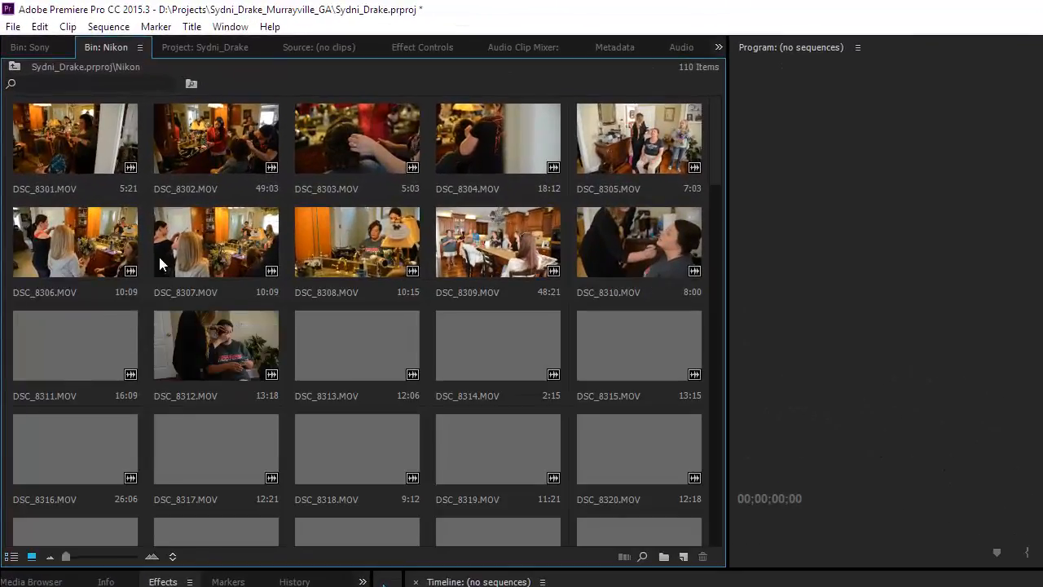
# Cycle through the Bin: Sony, Bin: Nikon and Project tabs to check the docked bins.
pyautogui.click(59, 47)
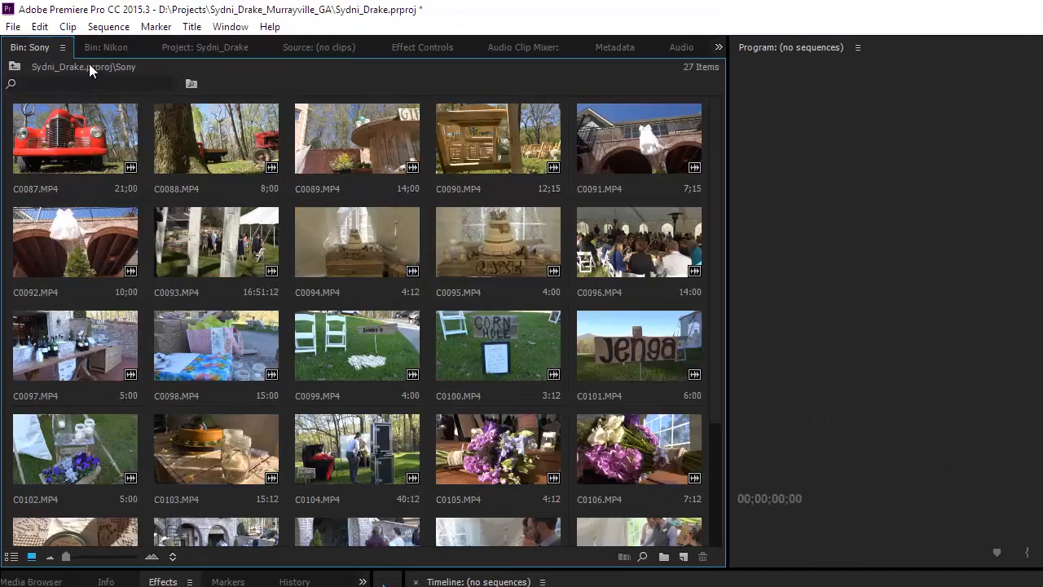
pyautogui.click(97, 48)
pyautogui.click(206, 51)
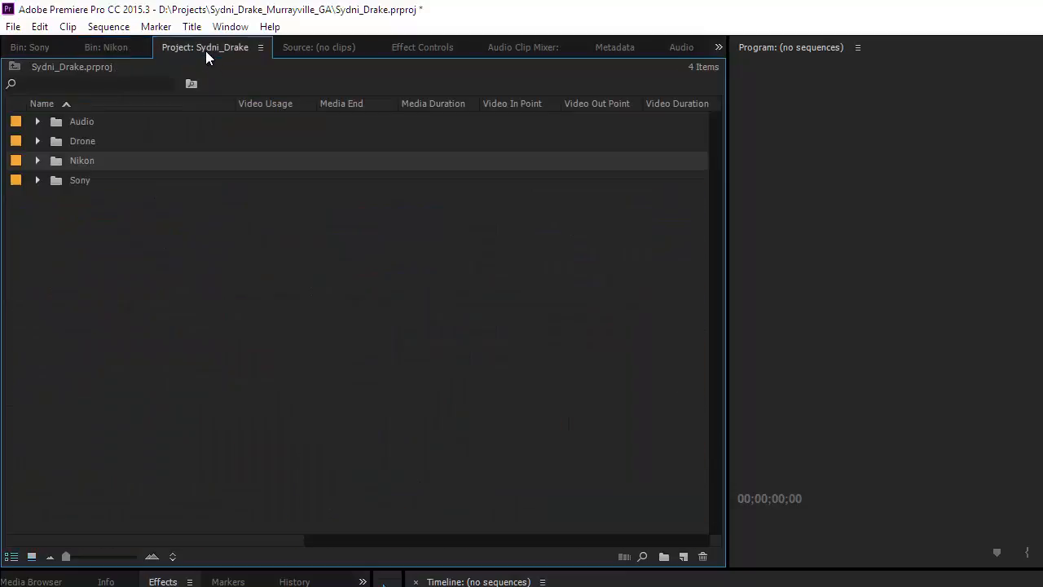
# Open the Drone bin in Icon View and dock its tab with the other bins.
pyautogui.doubleClick(53, 146)
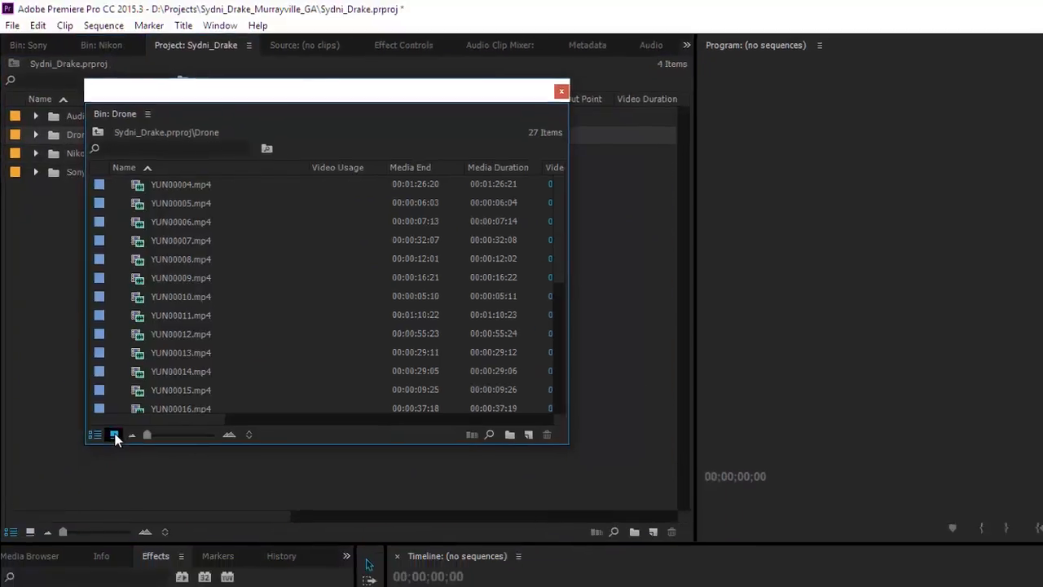
pyautogui.click(119, 454)
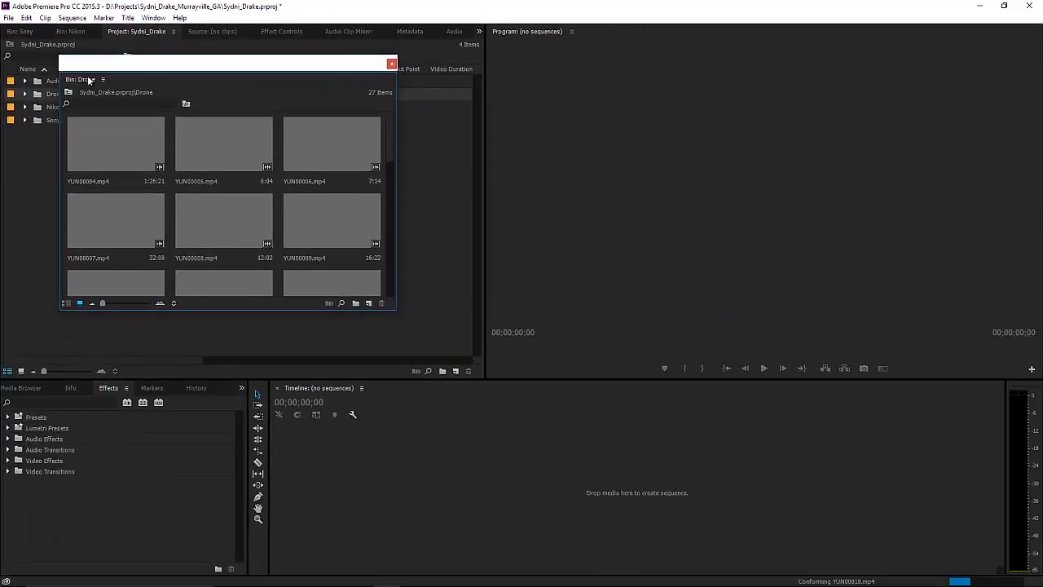
pyautogui.moveTo(88, 79); pyautogui.dragTo(100, 43)
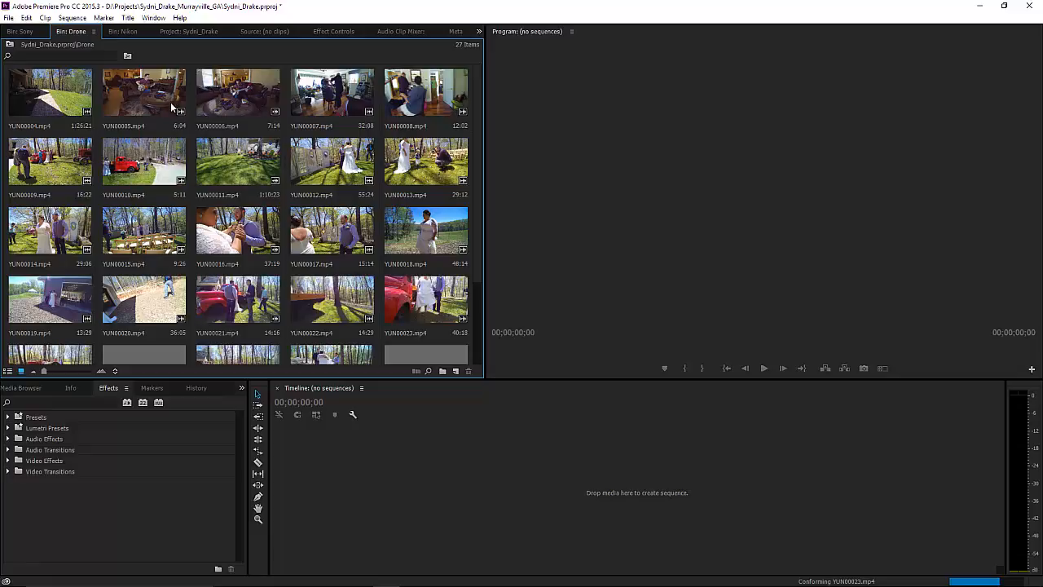
# Switch through the Sony and Nikon bin tabs back to the Project list and expand Audio.
pyautogui.click(20, 31)
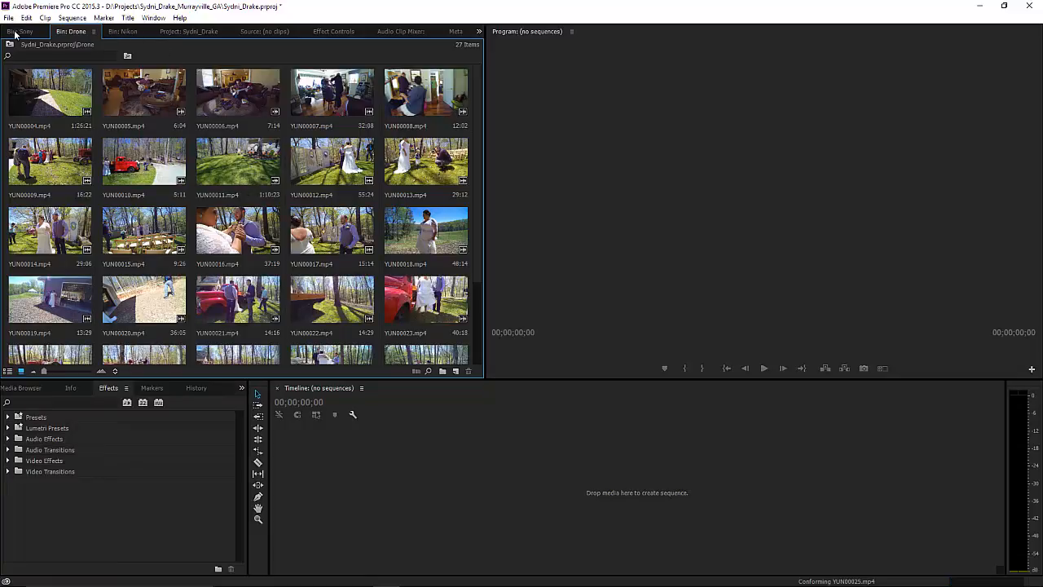
pyautogui.click(119, 31)
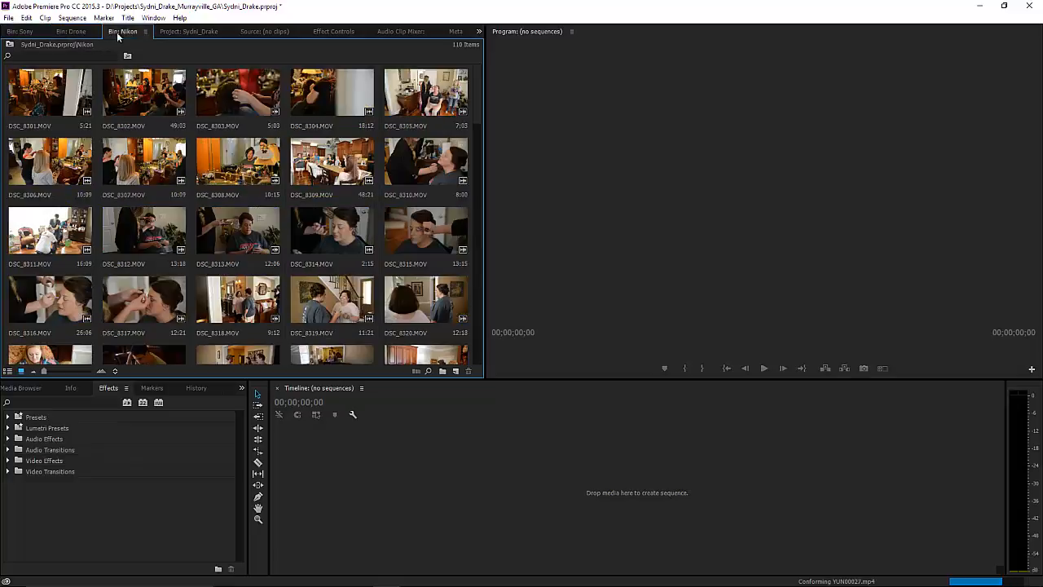
pyautogui.click(175, 33)
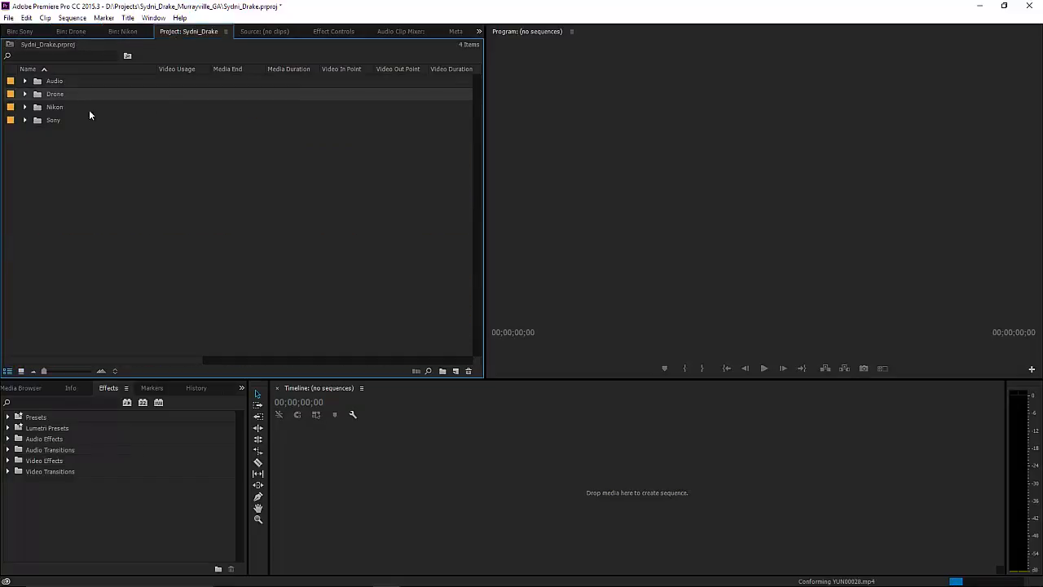
pyautogui.click(25, 81)
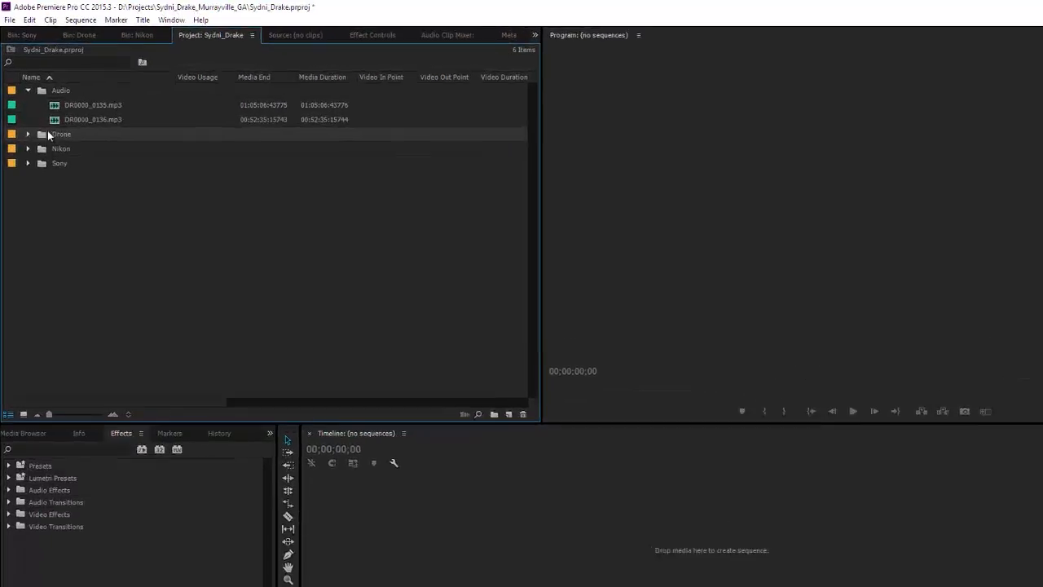
# Review the Drone, Sony and Nikon tabs again, collapse the Audio bin, and open the File menu.
pyautogui.click(69, 29)
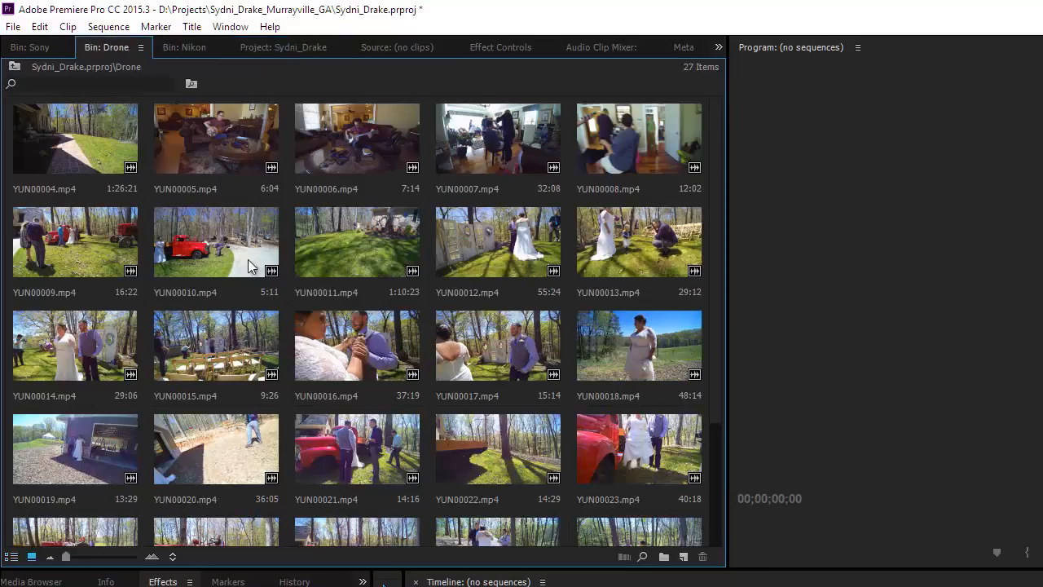
pyautogui.click(45, 49)
pyautogui.click(182, 49)
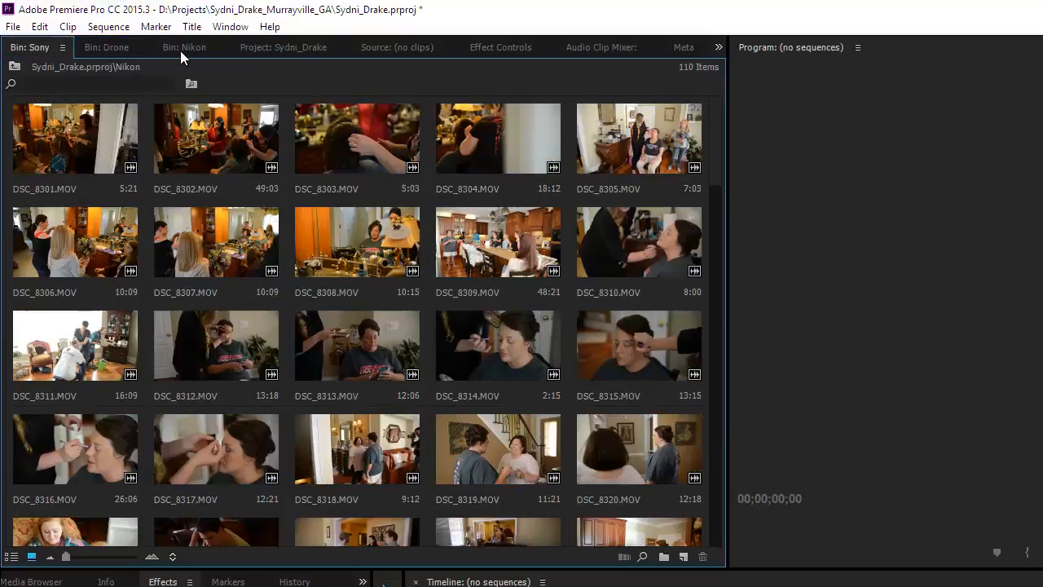
pyautogui.click(288, 46)
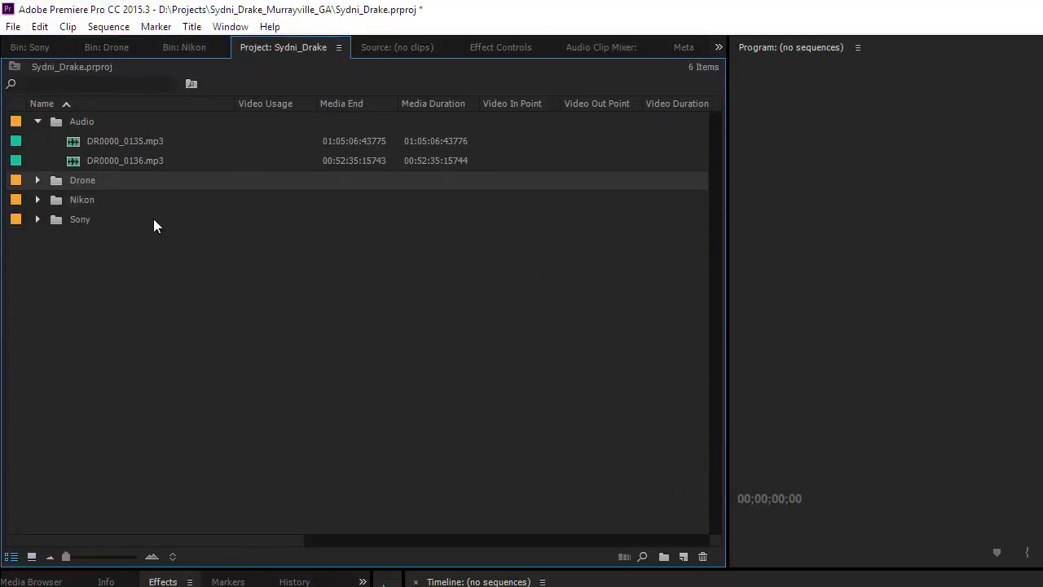
pyautogui.click(38, 121)
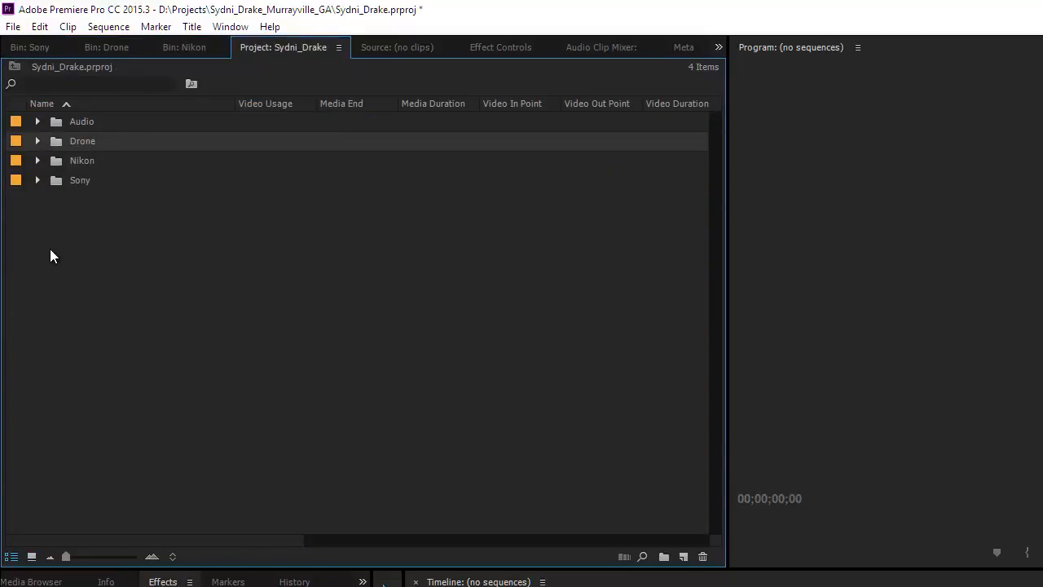
pyautogui.click(13, 26)
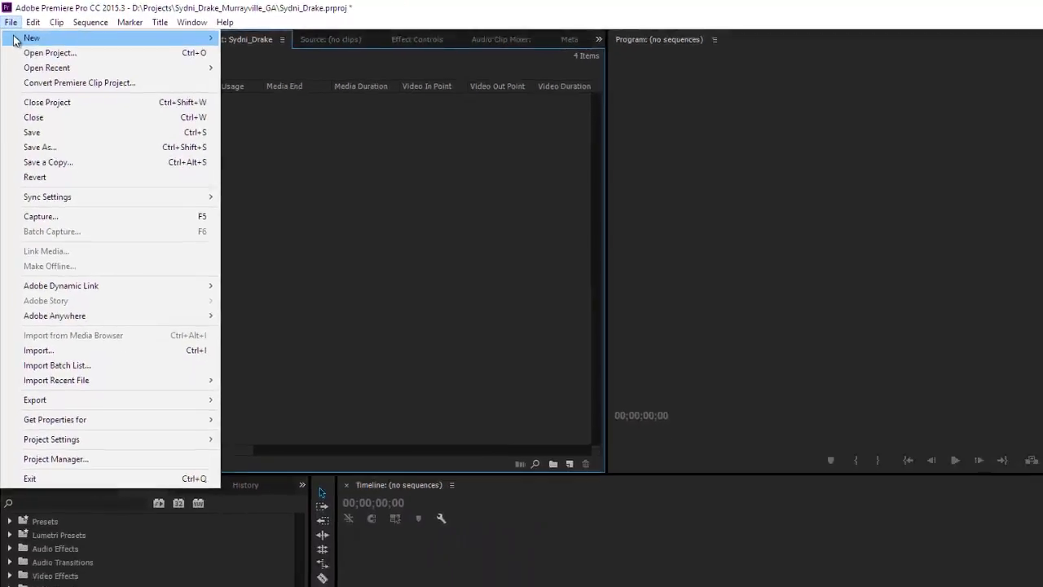
# Create a new sequence named Ceremony from the Digital SLR 1080p 'DSLR 1080p24' preset.
pyautogui.moveTo(13, 41)
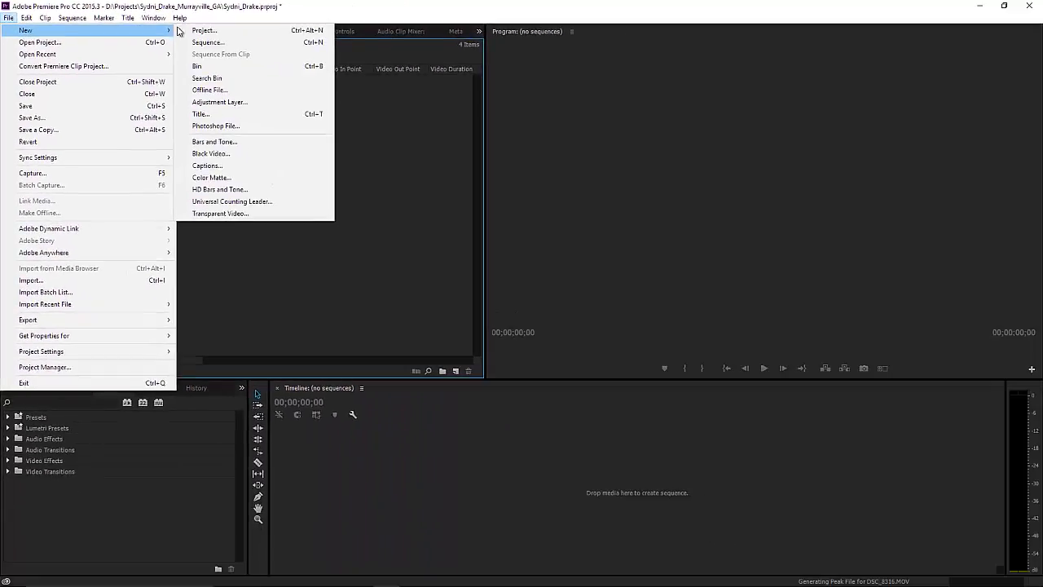
pyautogui.click(436, 52)
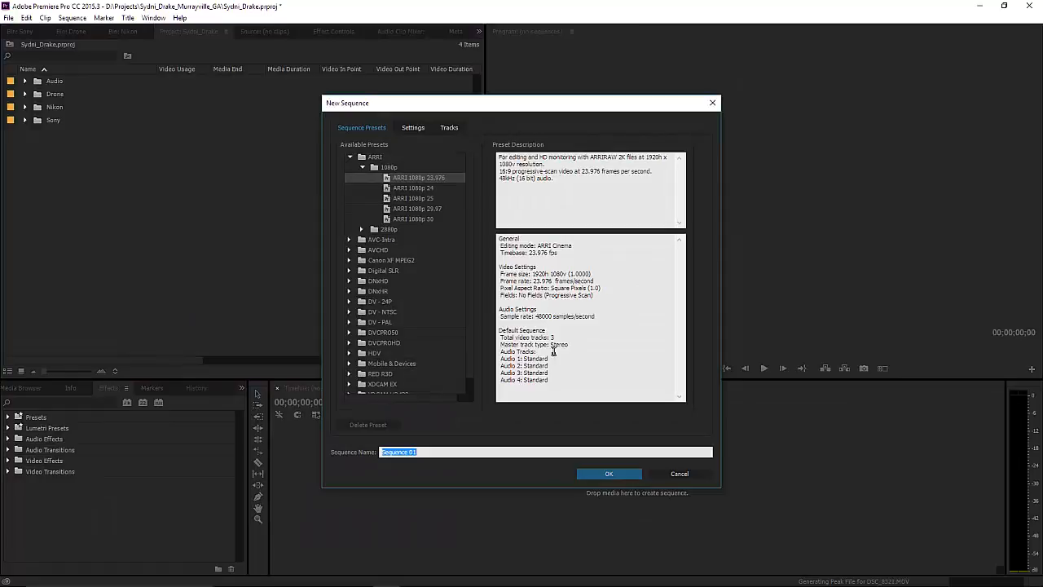
pyautogui.write('Ce')
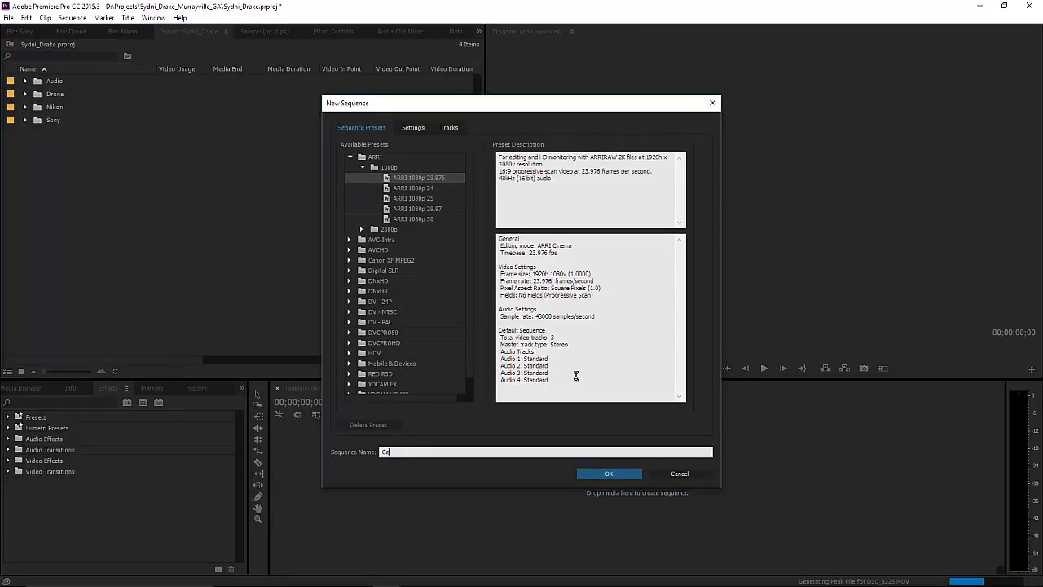
pyautogui.write('remony')
pyautogui.click(363, 166)
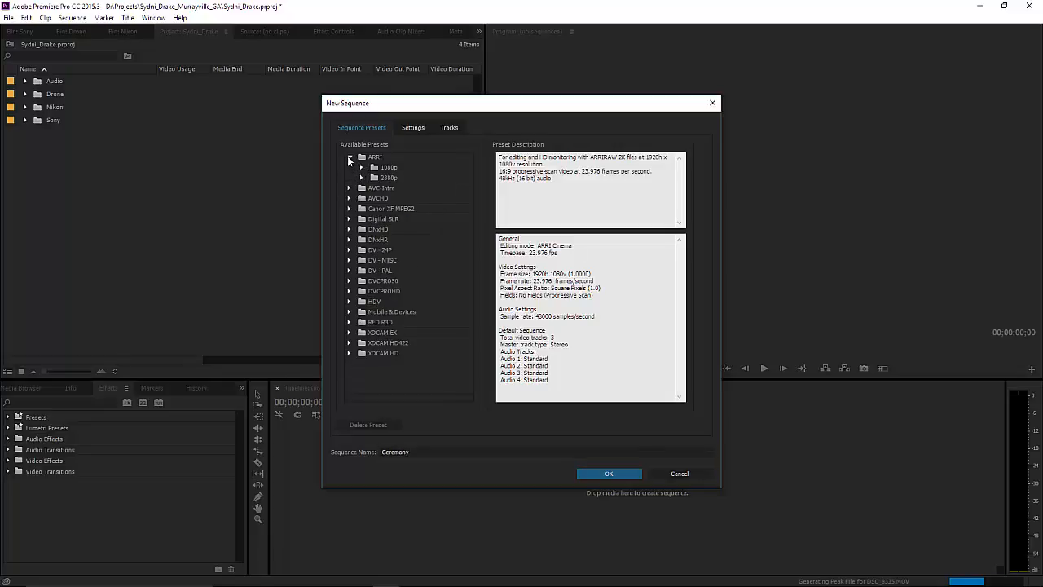
pyautogui.click(349, 158)
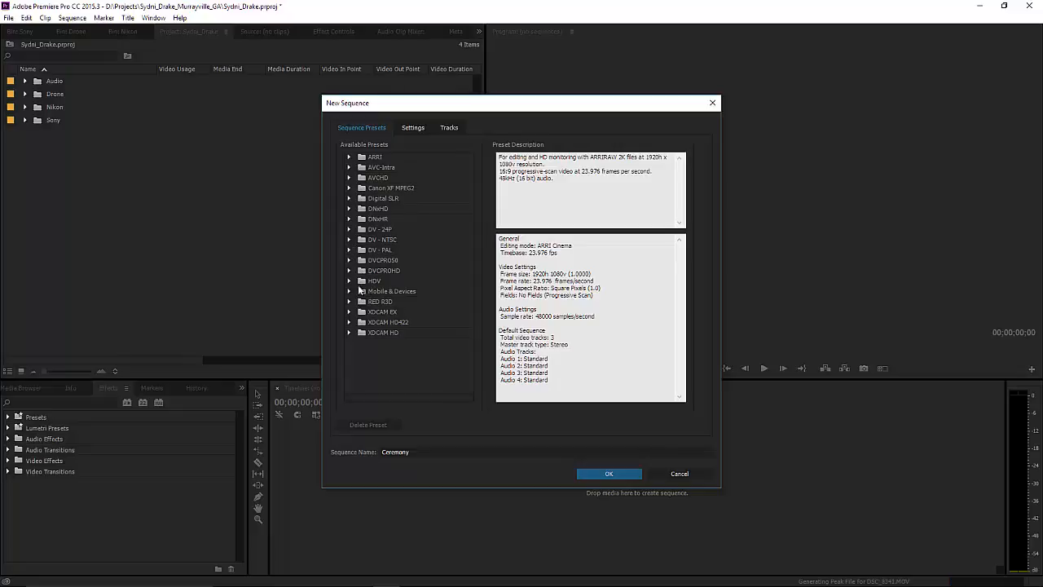
pyautogui.click(349, 198)
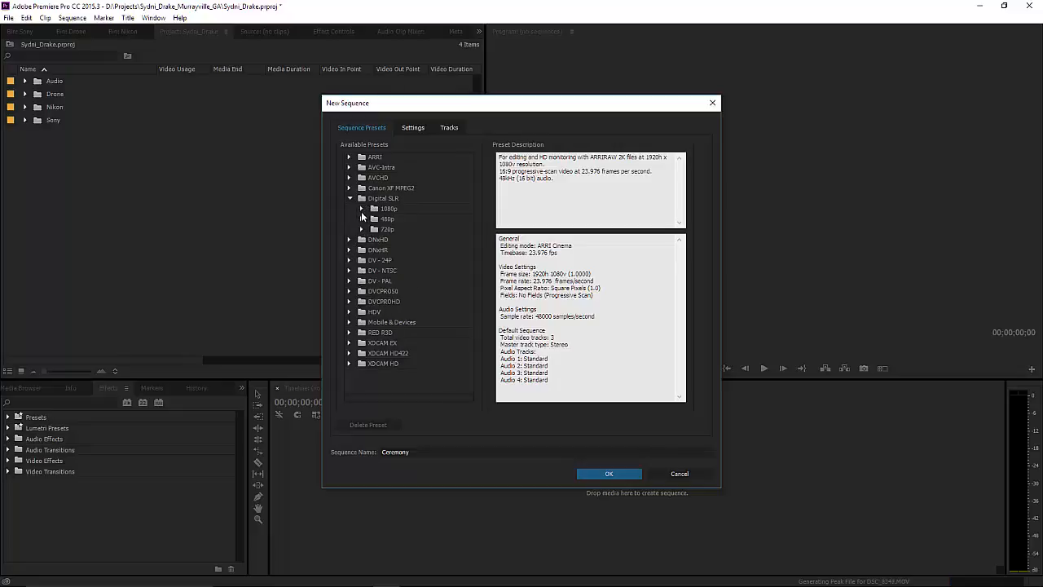
pyautogui.click(361, 209)
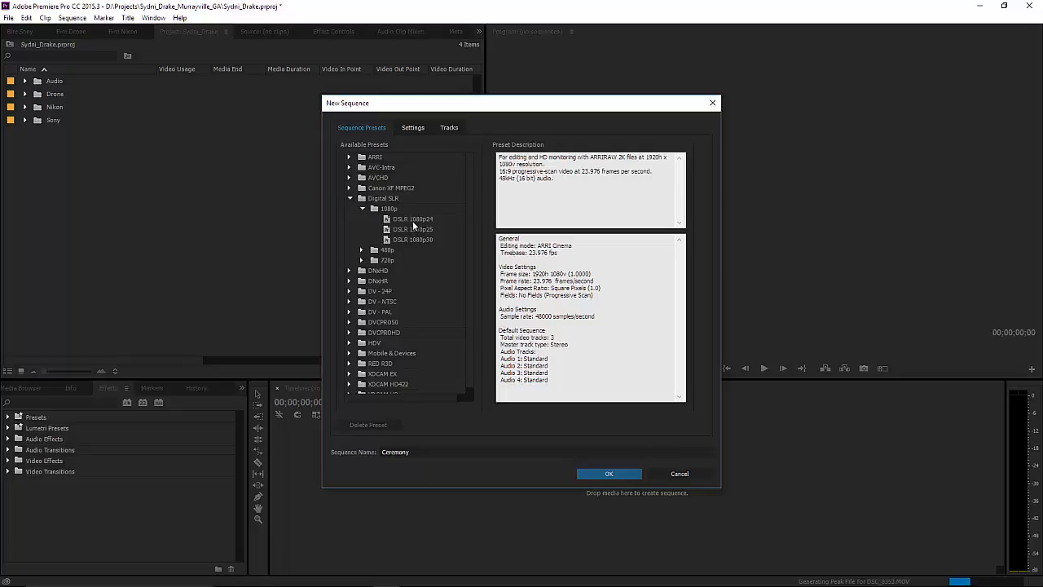
pyautogui.click(413, 220)
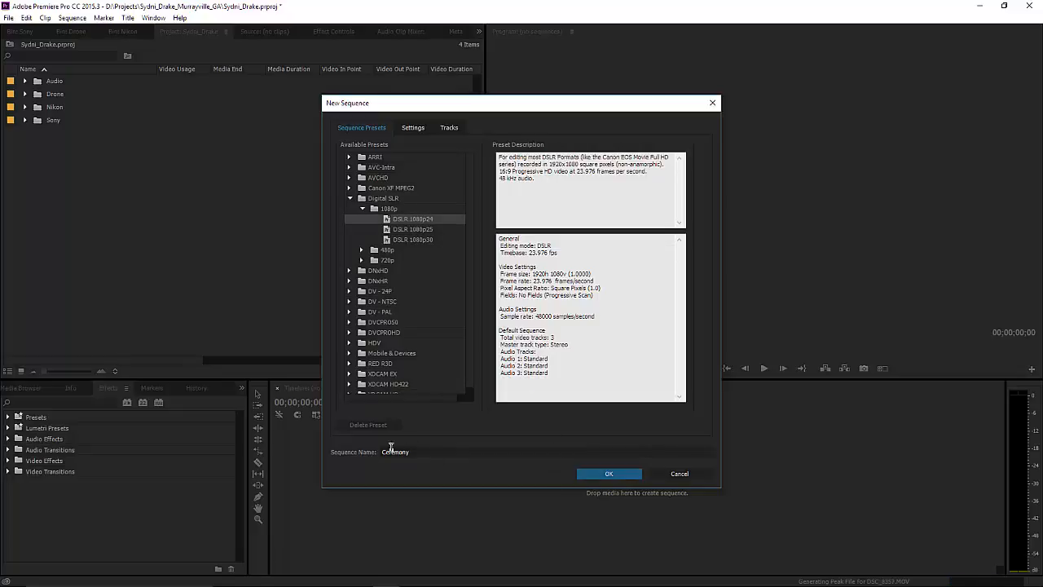
pyautogui.click(609, 475)
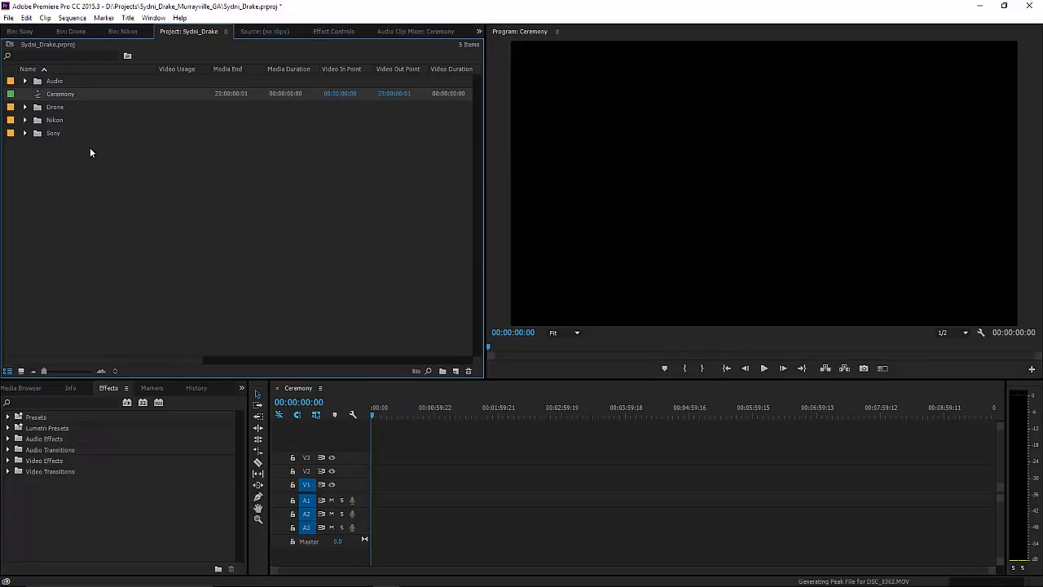
# Bring the Sony bin to the front and scroll through its 27 clip thumbnails.
pyautogui.click(29, 32)
pyautogui.scroll(-3, 282, 248)
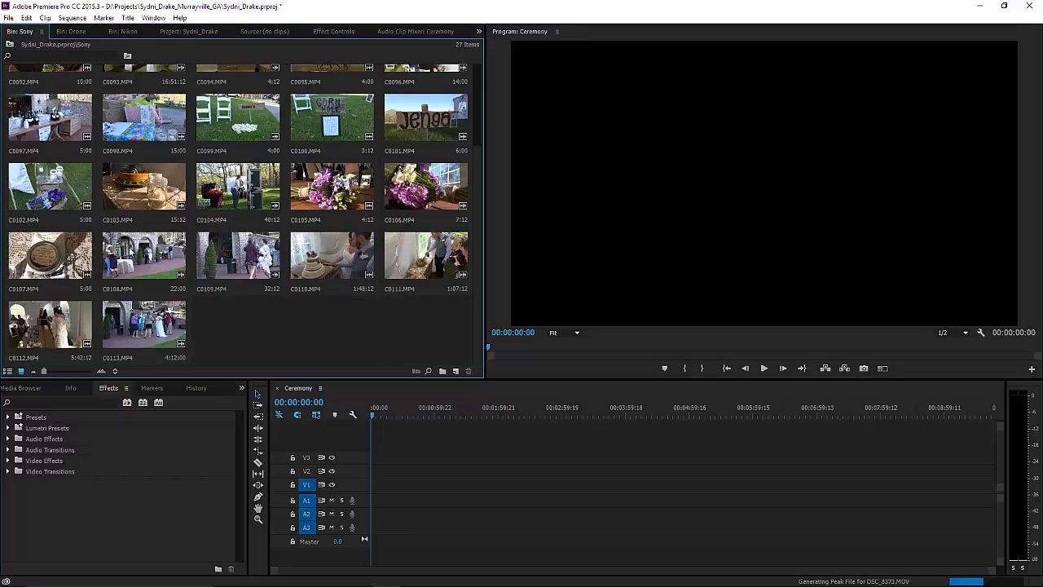
pyautogui.scroll(2, 159, 268)
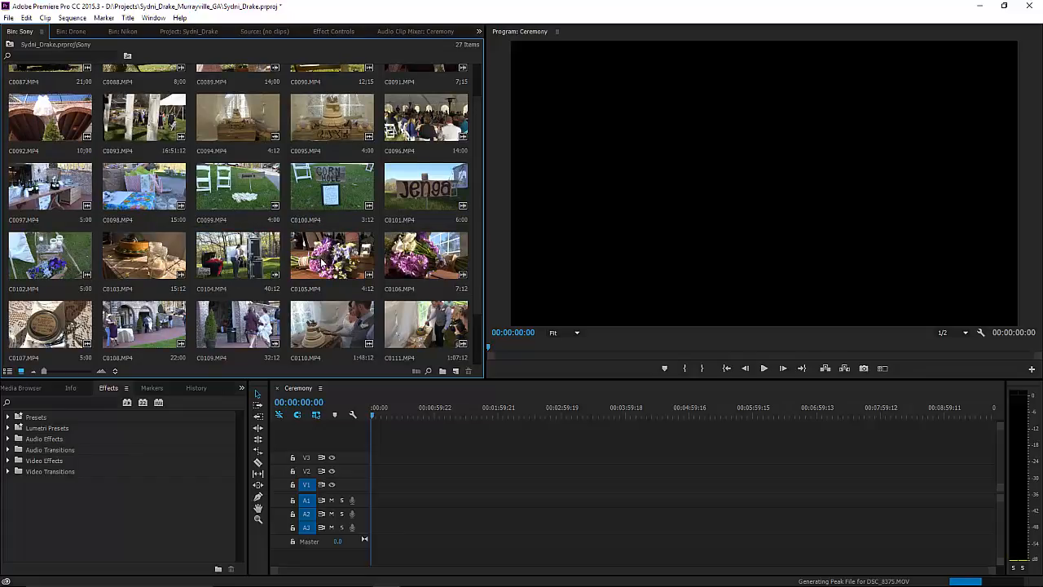
pyautogui.scroll(1, 320, 248)
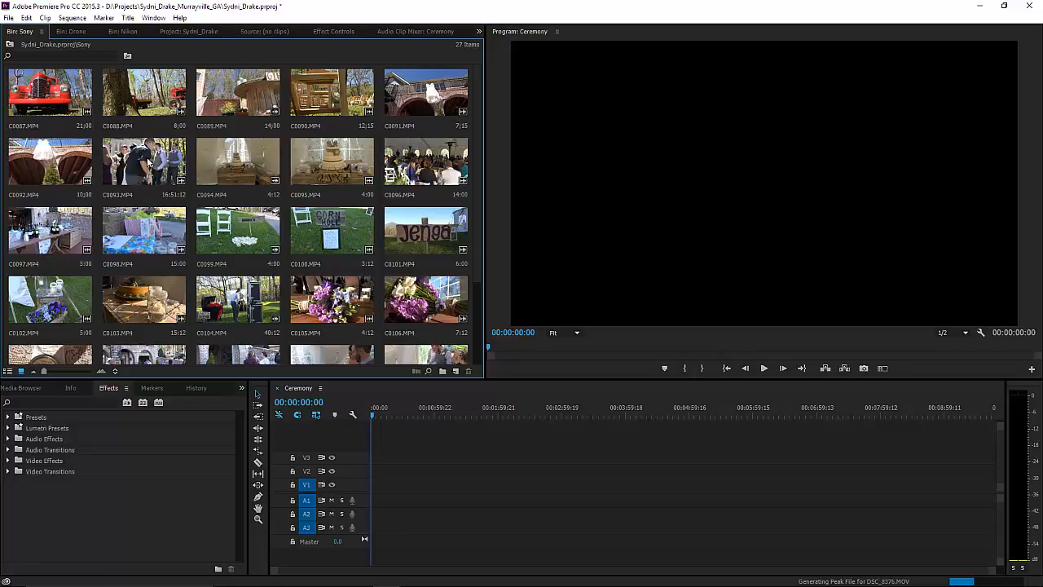
# Place C0093 on the Ceremony timeline, keeping existing sequence settings, and apply Scale to Frame Size.
pyautogui.moveTo(149, 163); pyautogui.dragTo(371, 499)
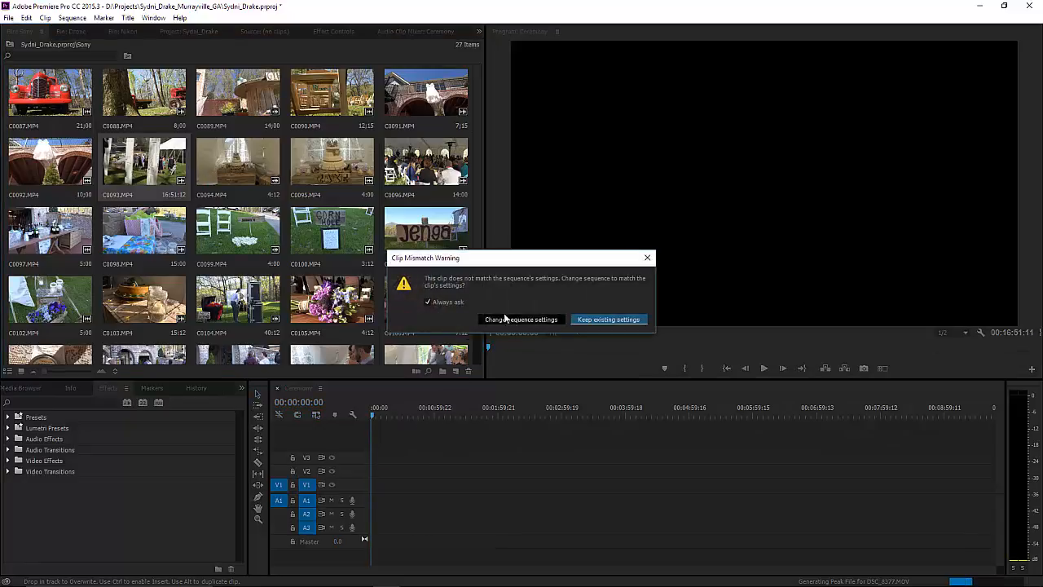
pyautogui.click(585, 320)
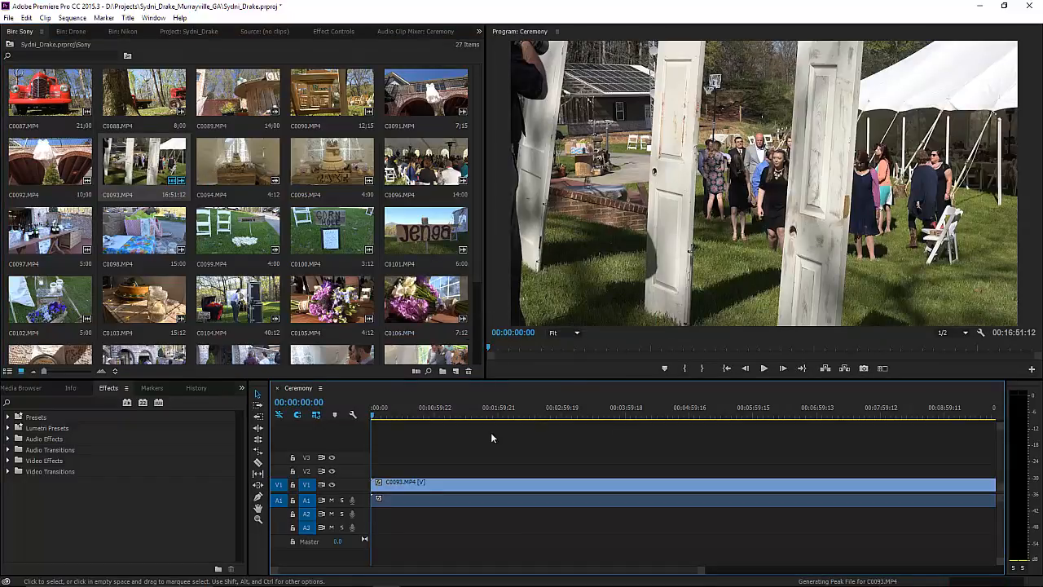
pyautogui.click(383, 415)
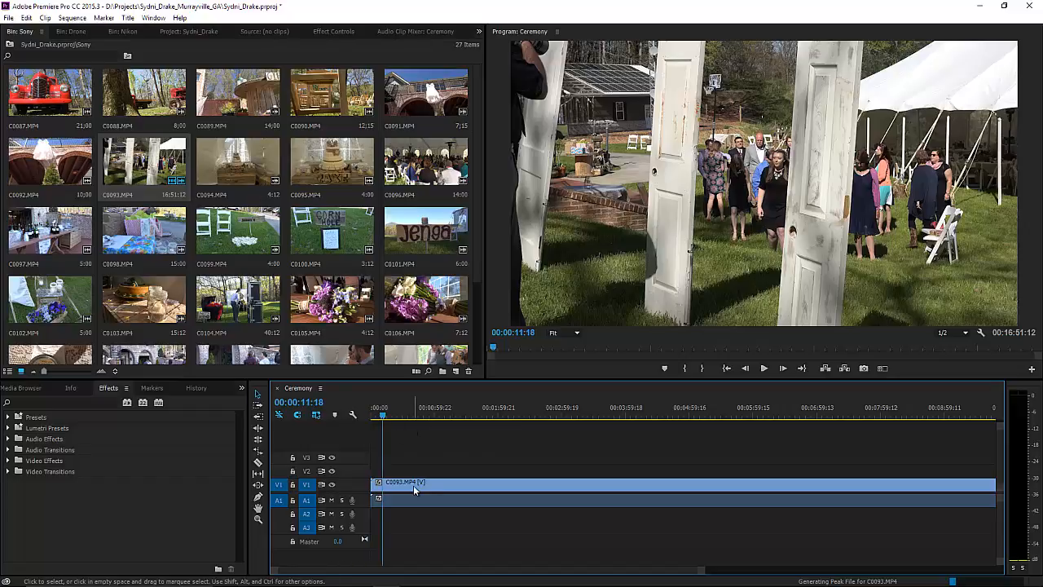
pyautogui.rightClick(414, 484)
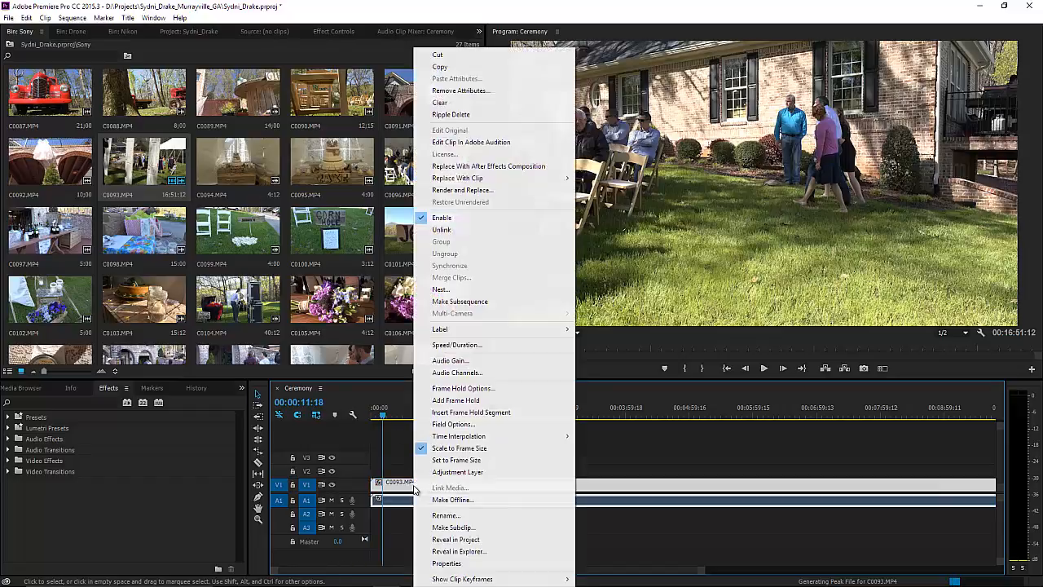
pyautogui.click(460, 449)
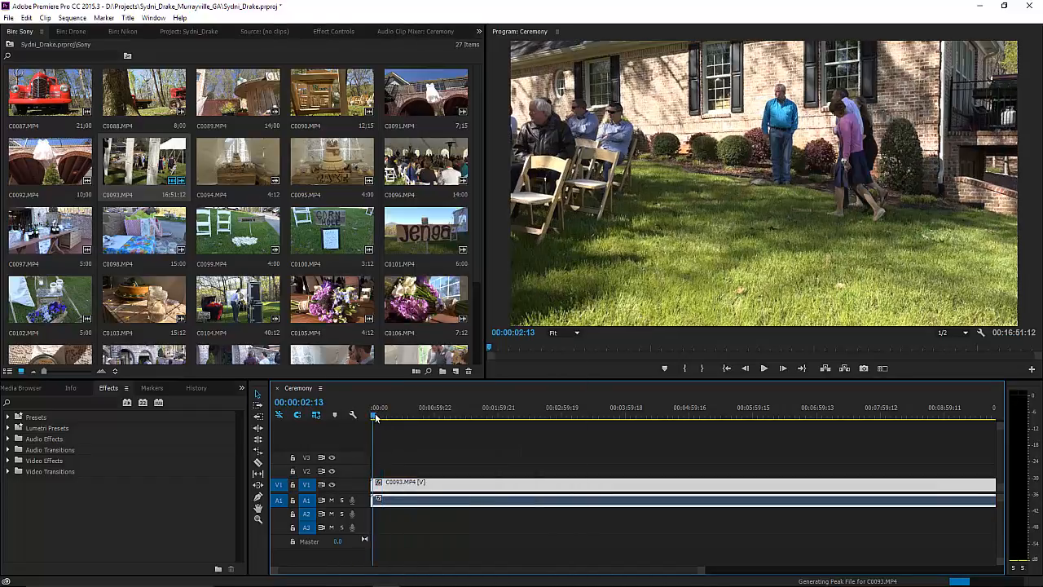
# Scrub C0093 with the A1 track enlarged, restore A1, and show the Nikon bin.
pyautogui.doubleClick(353, 501)
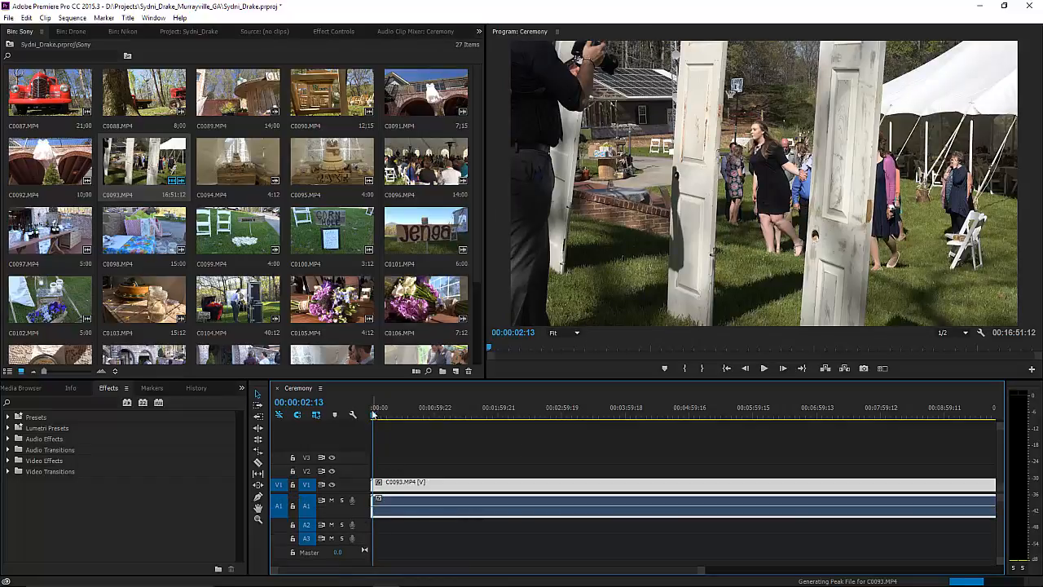
pyautogui.moveTo(374, 416); pyautogui.dragTo(347, 427)
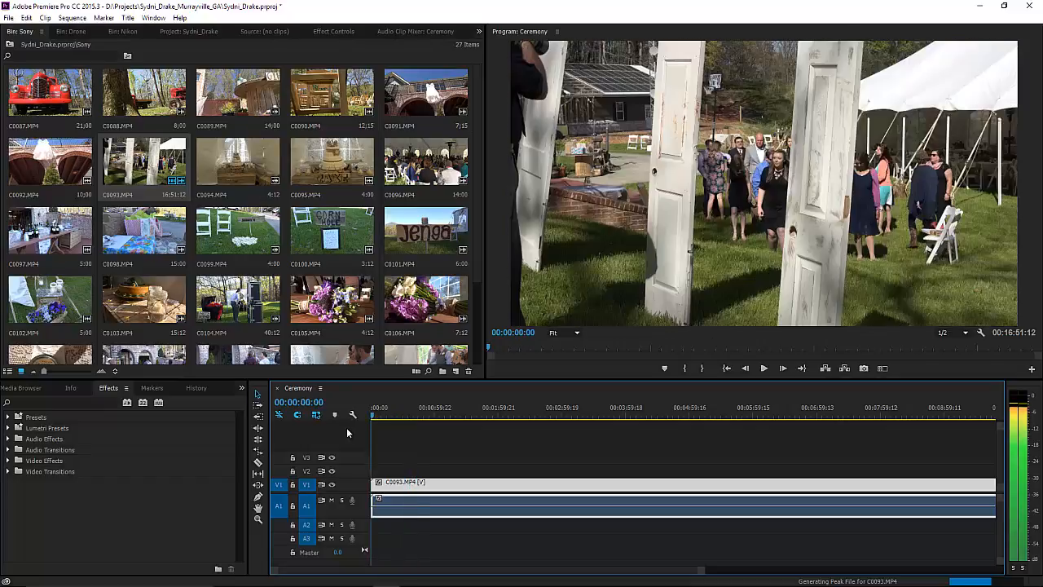
pyautogui.doubleClick(334, 509)
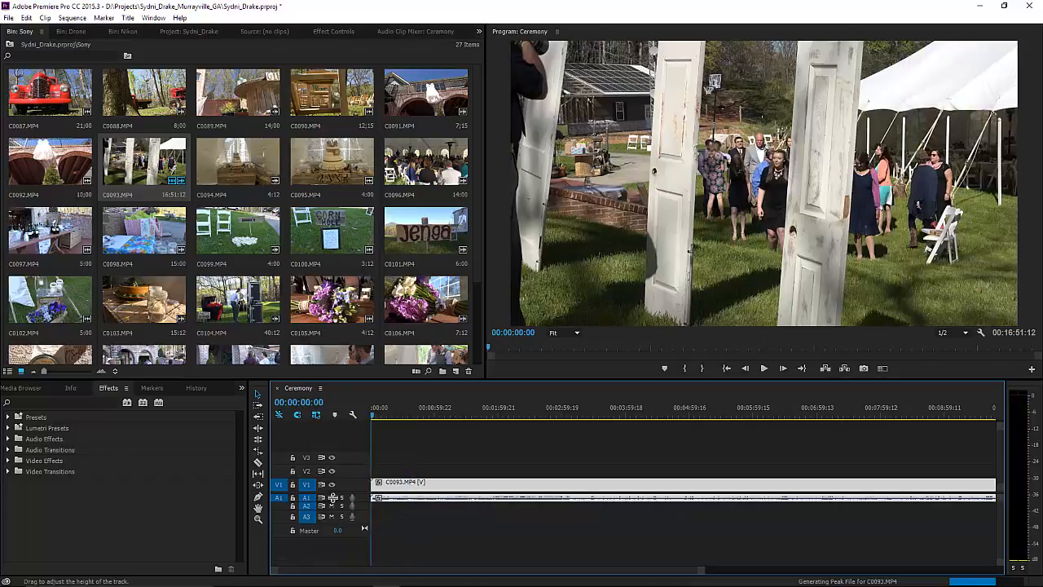
pyautogui.click(120, 32)
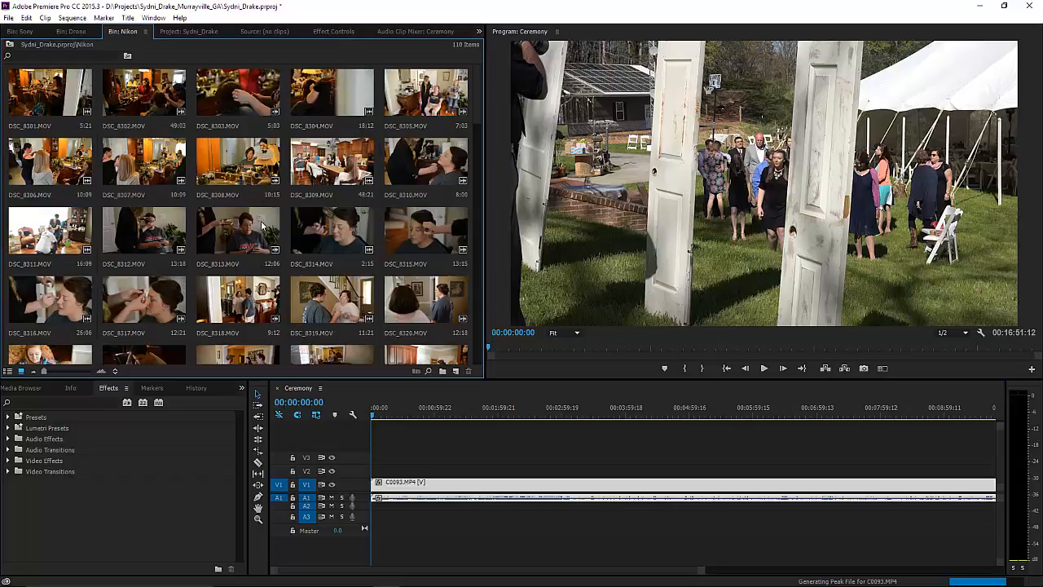
pyautogui.scroll(-3, 253, 240)
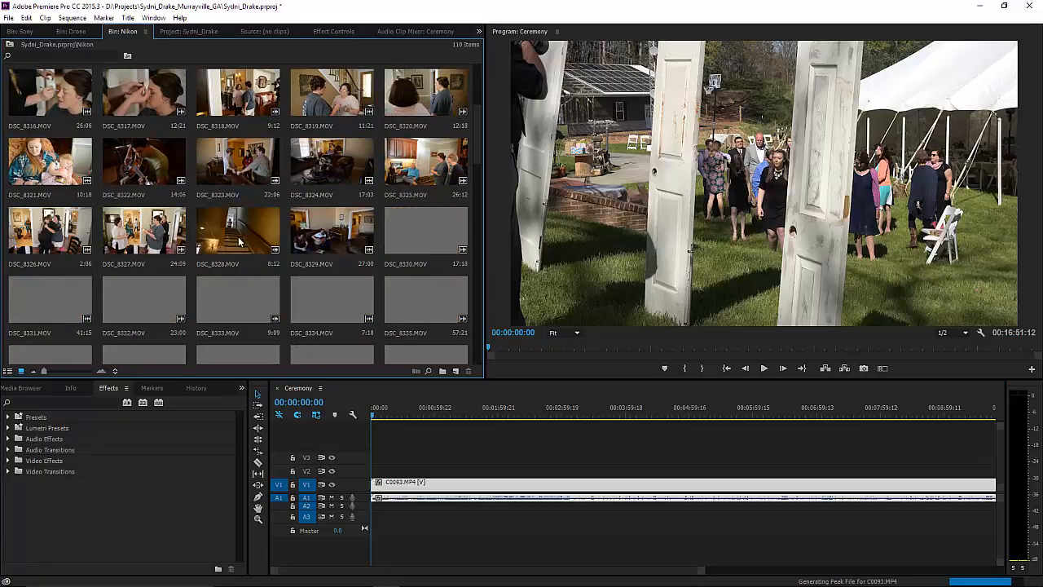
pyautogui.scroll(-1, 236, 245)
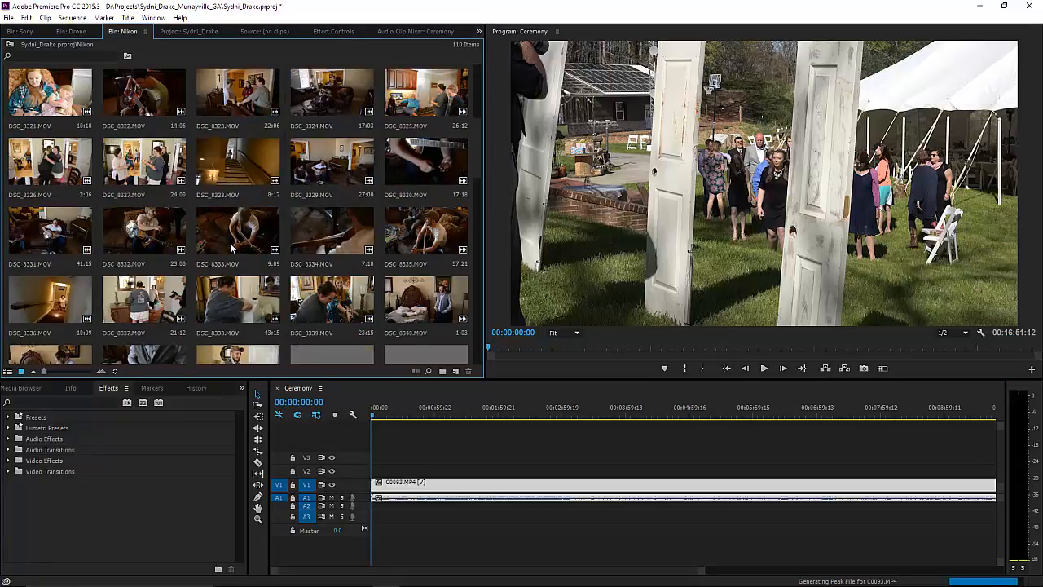
pyautogui.scroll(-3, 232, 248)
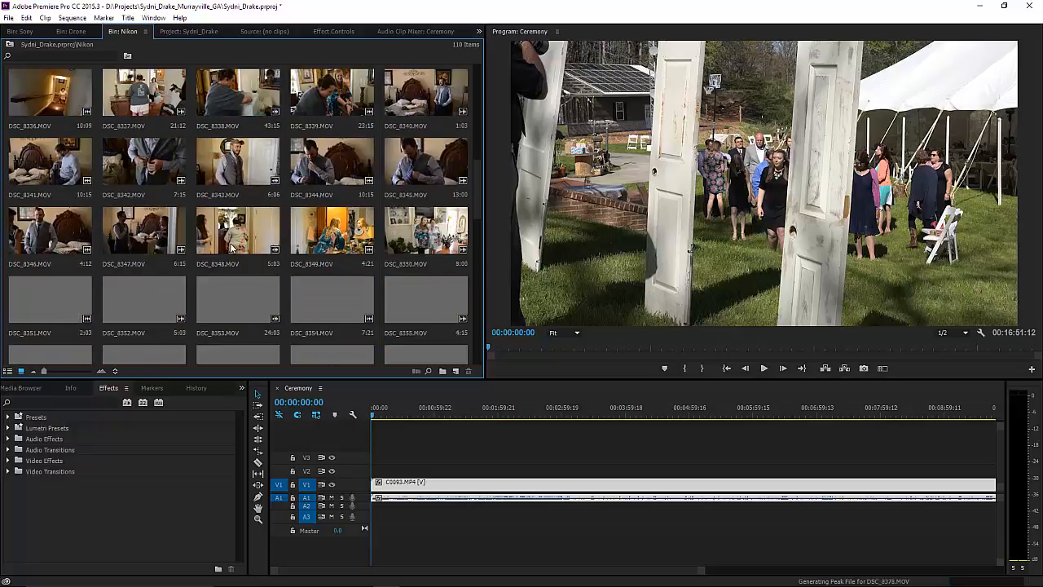
pyautogui.scroll(-2, 232, 248)
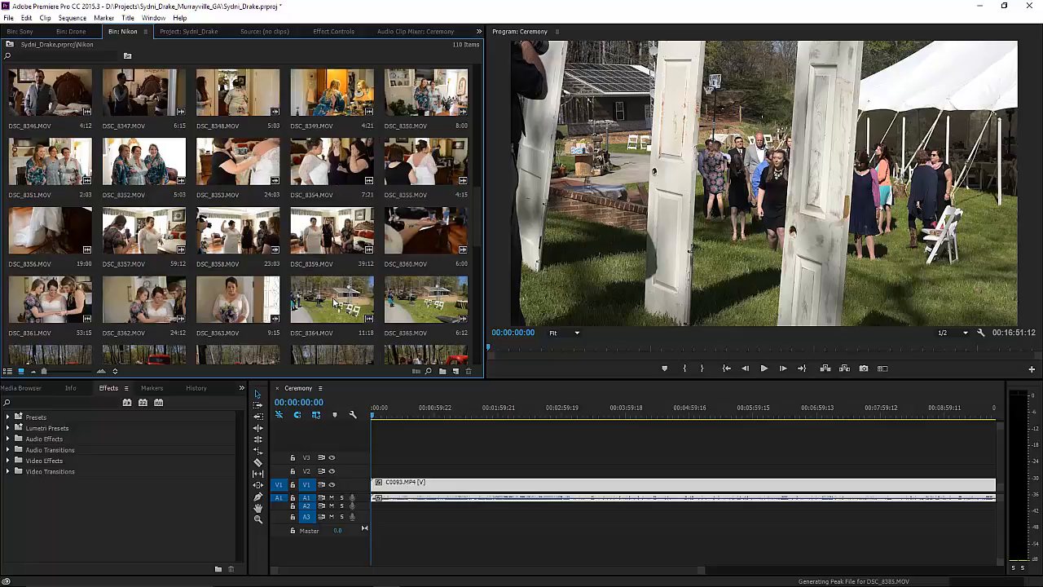
pyautogui.scroll(-1, 297, 294)
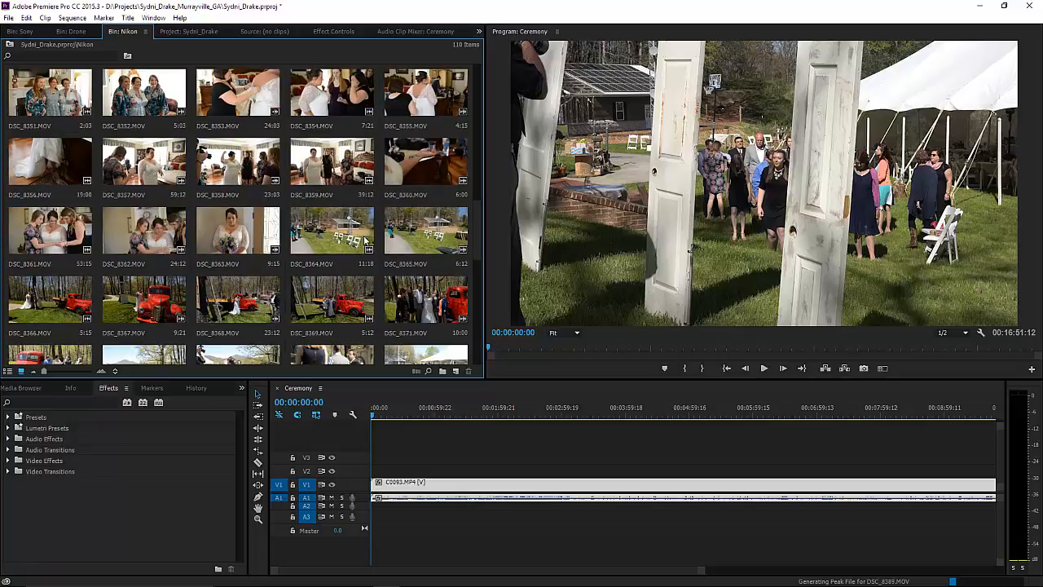
pyautogui.scroll(-2, 312, 262)
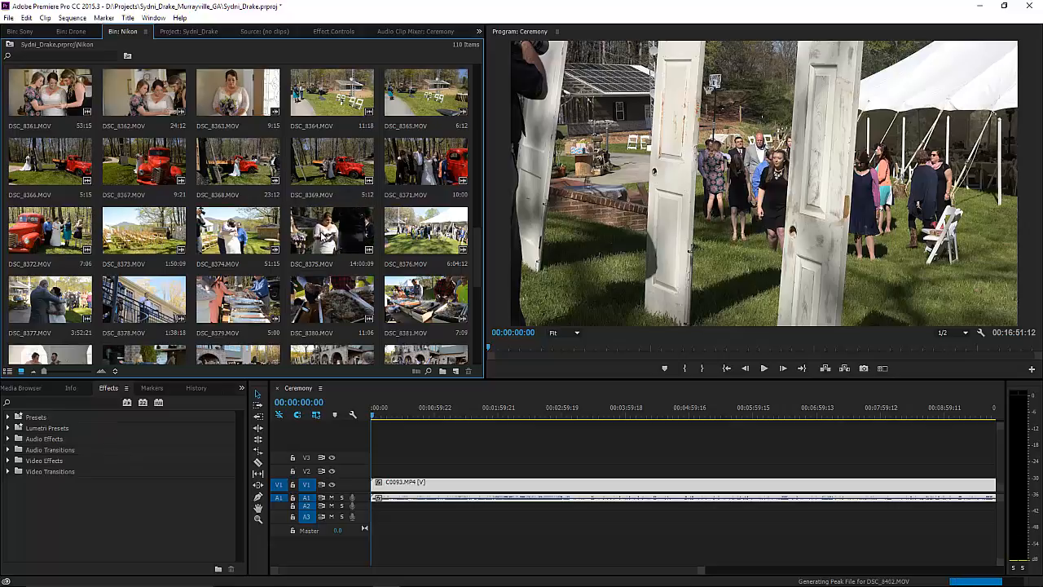
# Place Nikon clip DSC_8375.MOV on V2 above C0093 and snap it to the sequence start.
pyautogui.moveTo(302, 238); pyautogui.dragTo(400, 471)
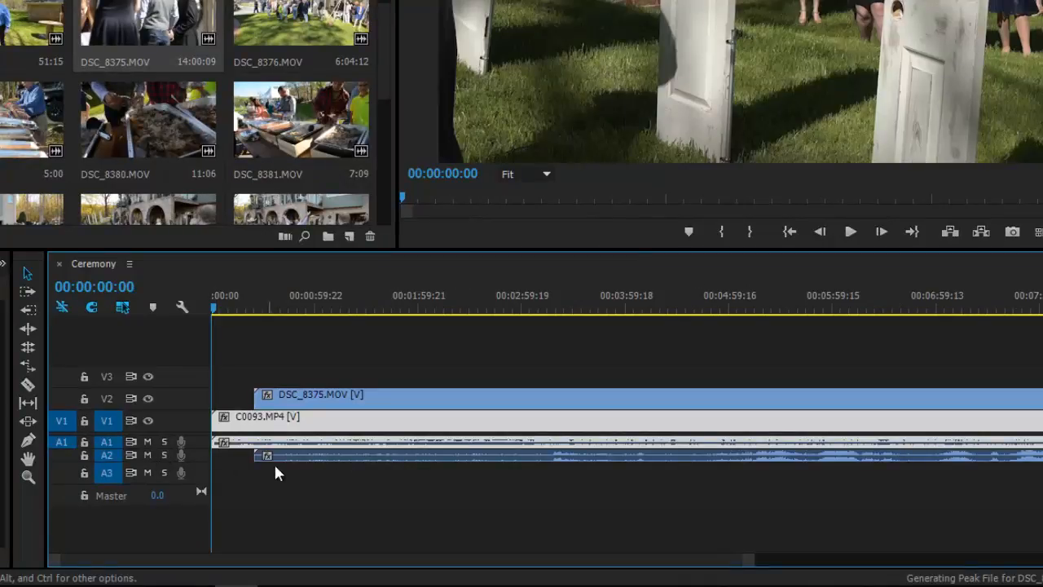
pyautogui.scroll(3, 202, 459)
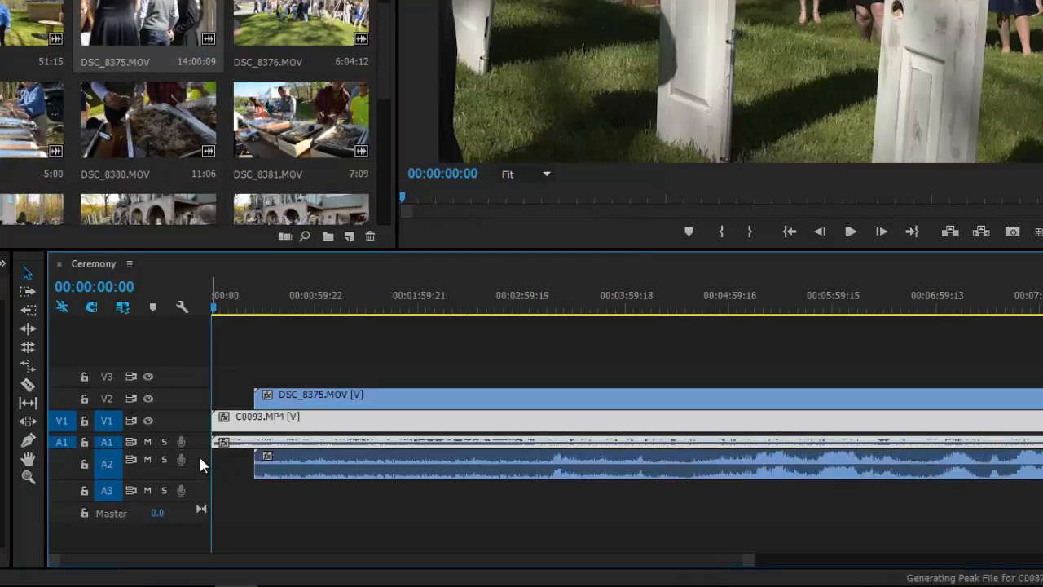
pyautogui.scroll(-3, 201, 459)
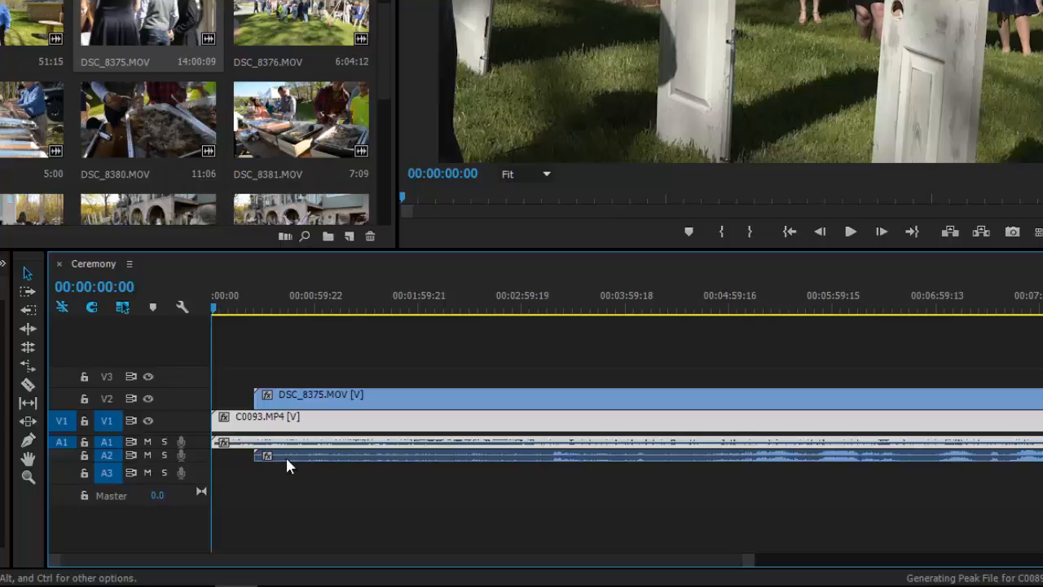
pyautogui.scroll(3, 198, 439)
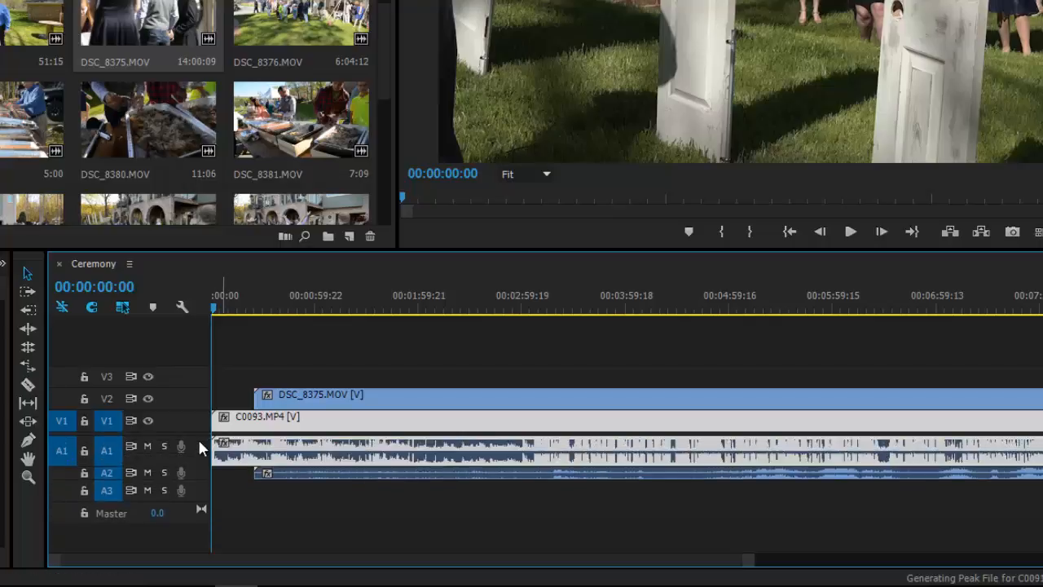
pyautogui.scroll(-3, 198, 439)
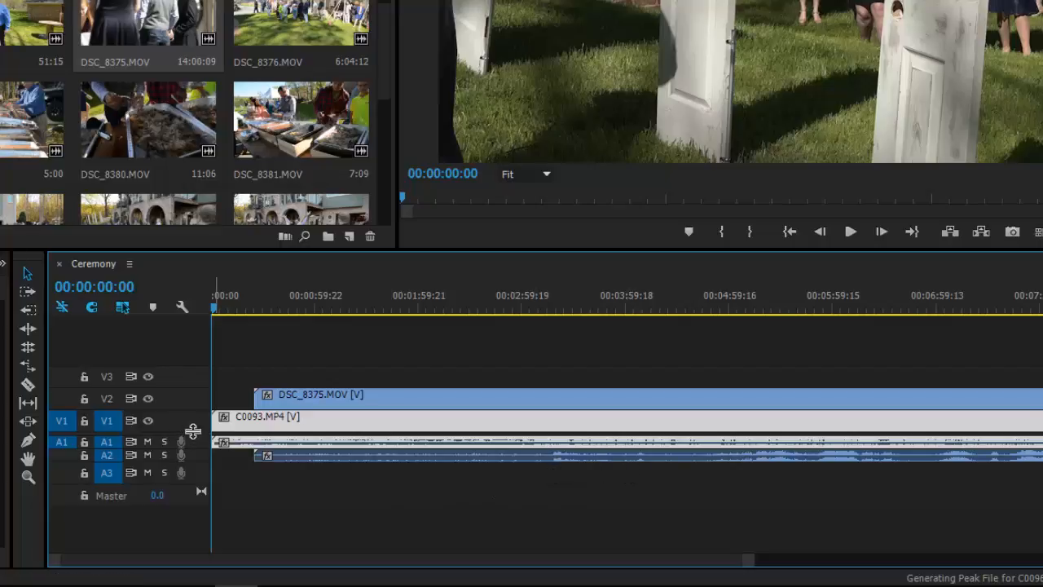
pyautogui.moveTo(193, 433); pyautogui.dragTo(192, 400)
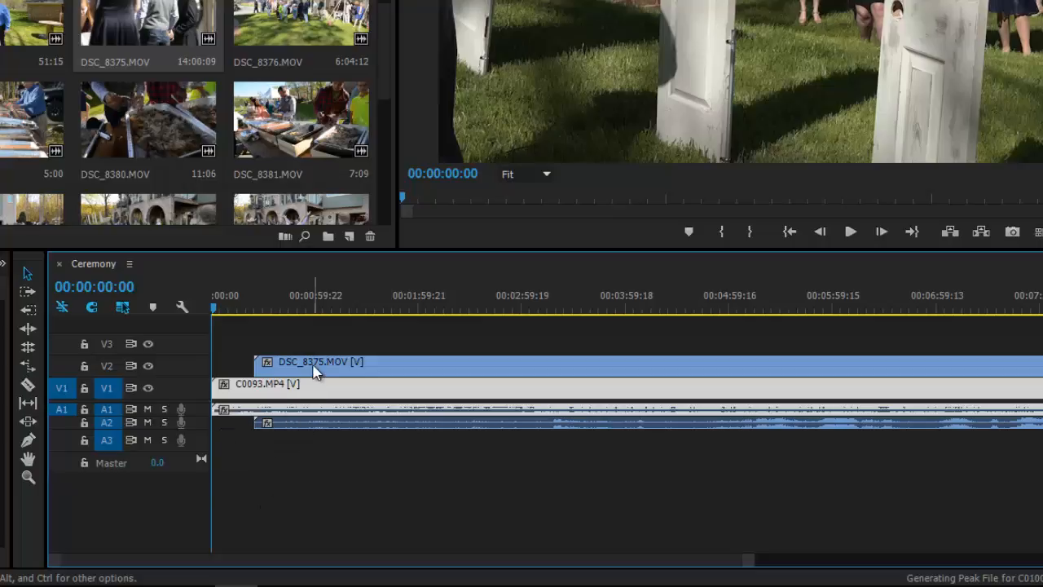
pyautogui.moveTo(318, 365); pyautogui.dragTo(277, 444)
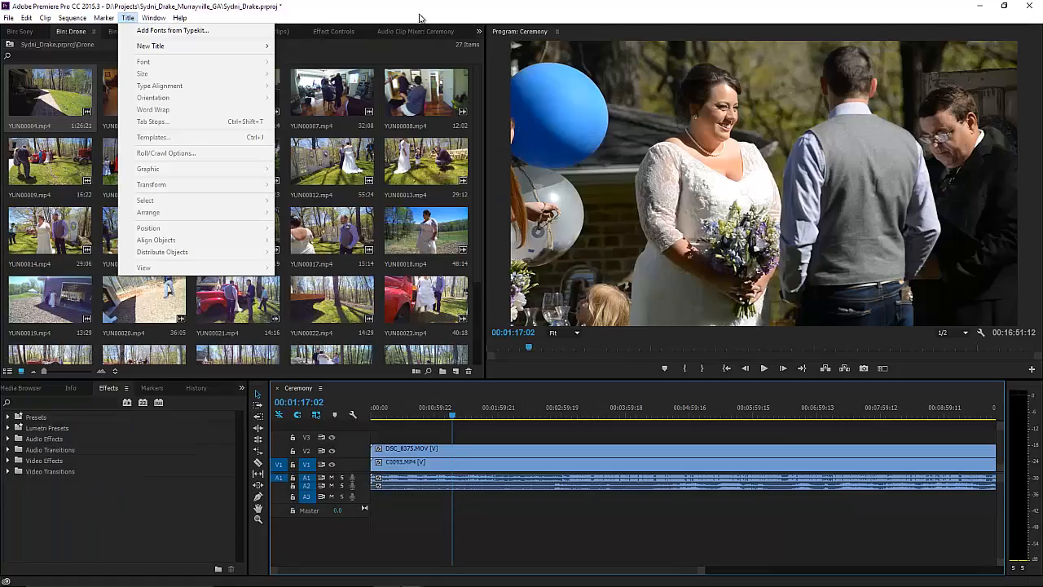
pyautogui.click(420, 16)
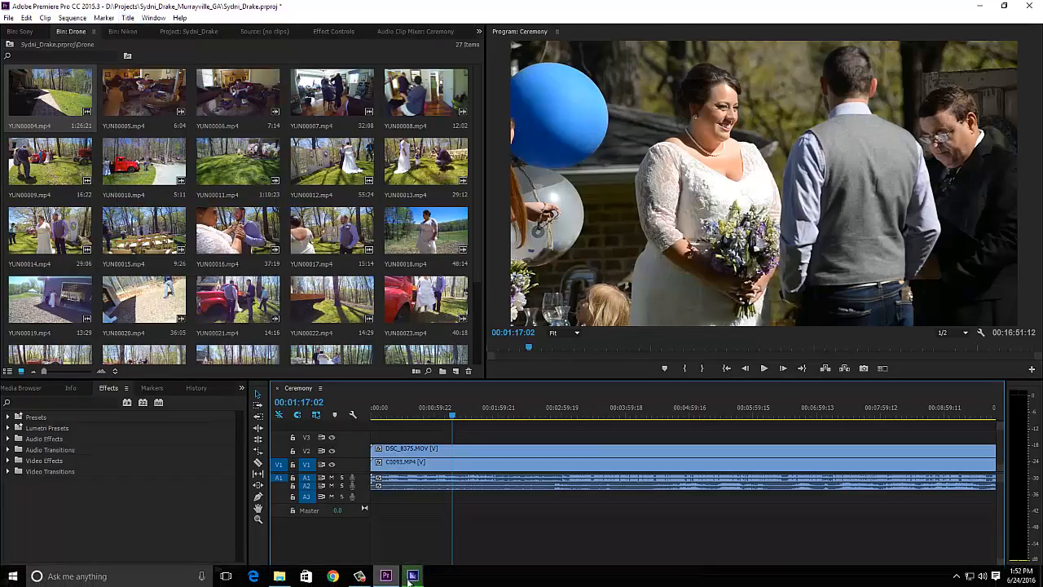
pyautogui.click(412, 576)
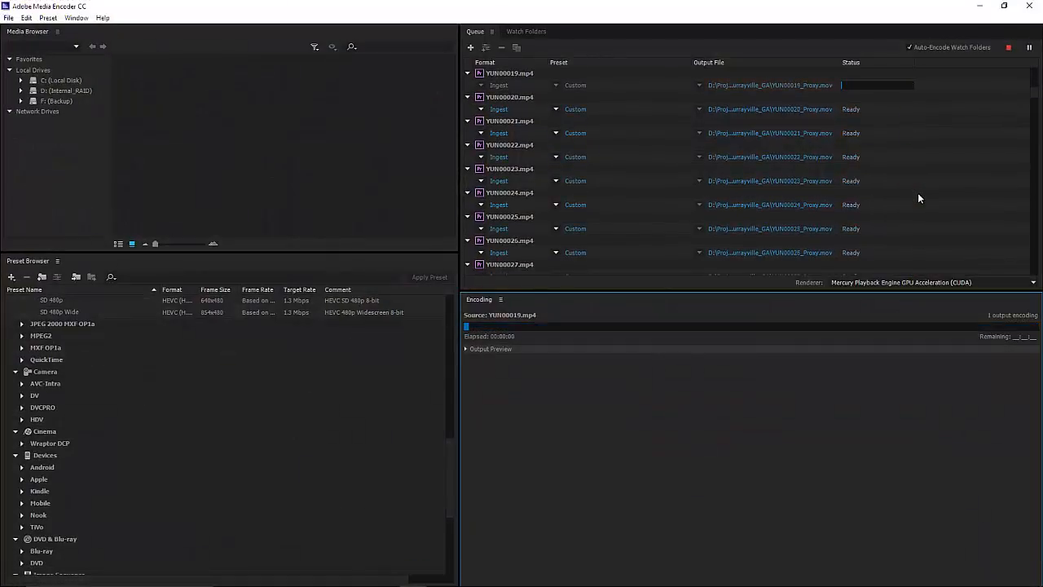
pyautogui.scroll(1, 918, 192)
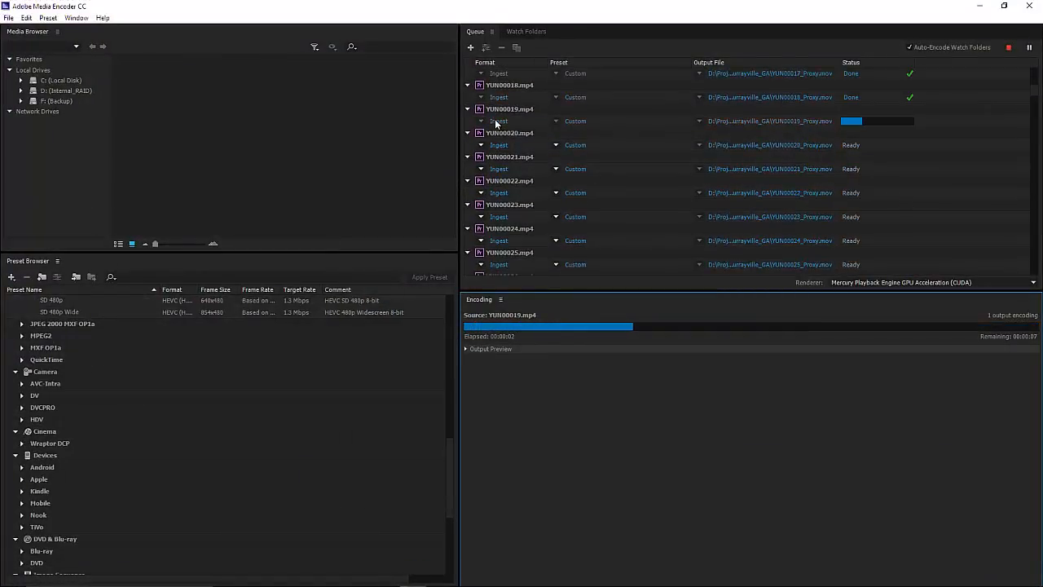
pyautogui.scroll(-3, 528, 243)
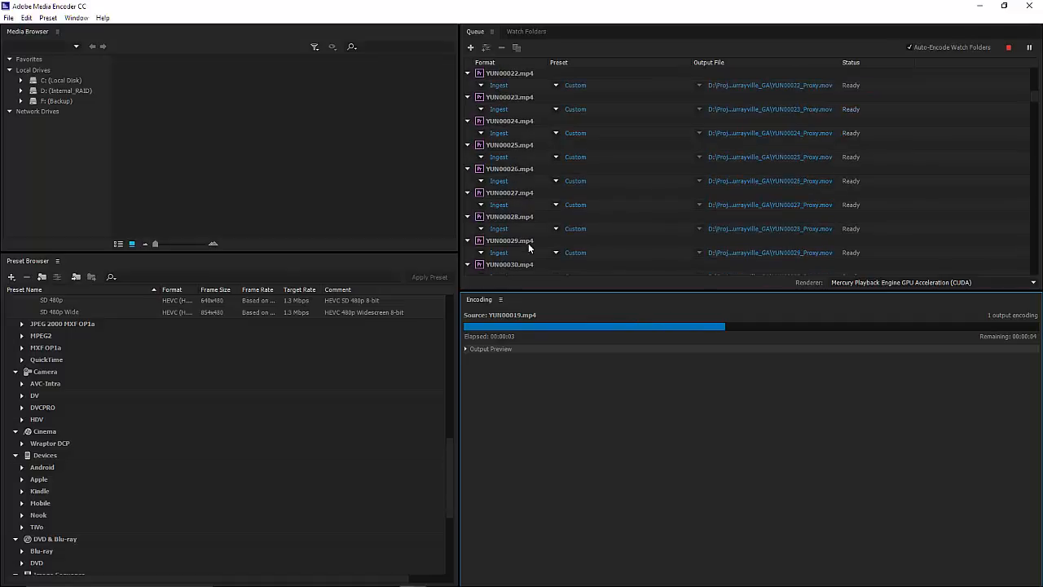
pyautogui.scroll(-3, 528, 248)
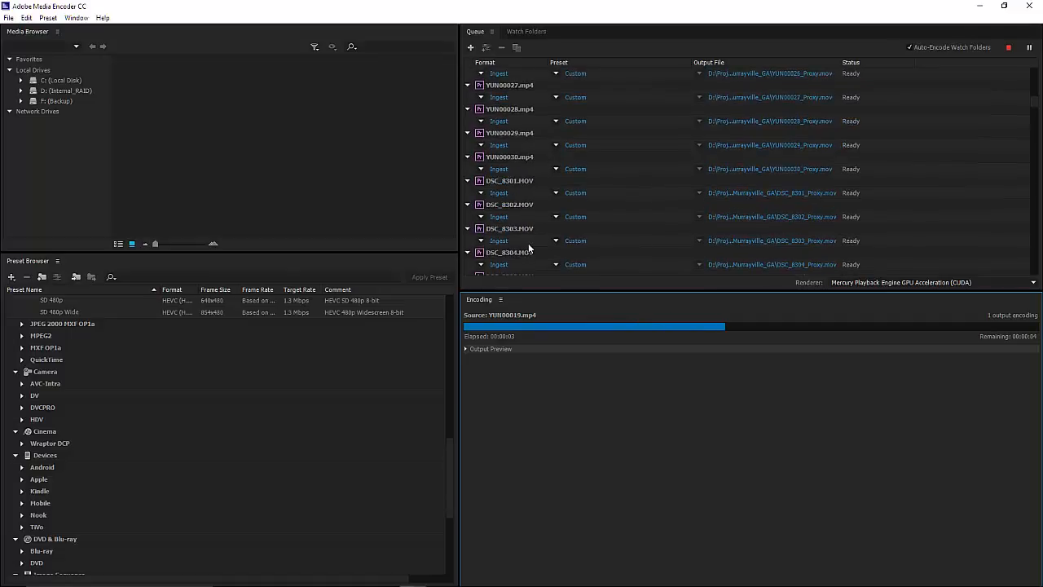
pyautogui.click(980, 6)
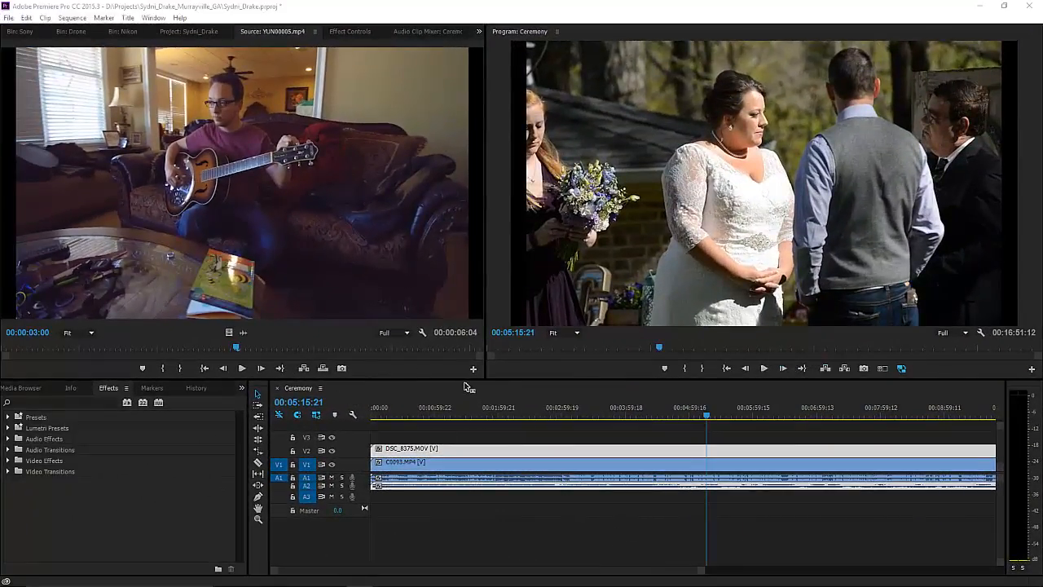
# Set Source and Program monitor playback resolution to 1/2 and play from 00:04:47:17.
pyautogui.click(405, 333)
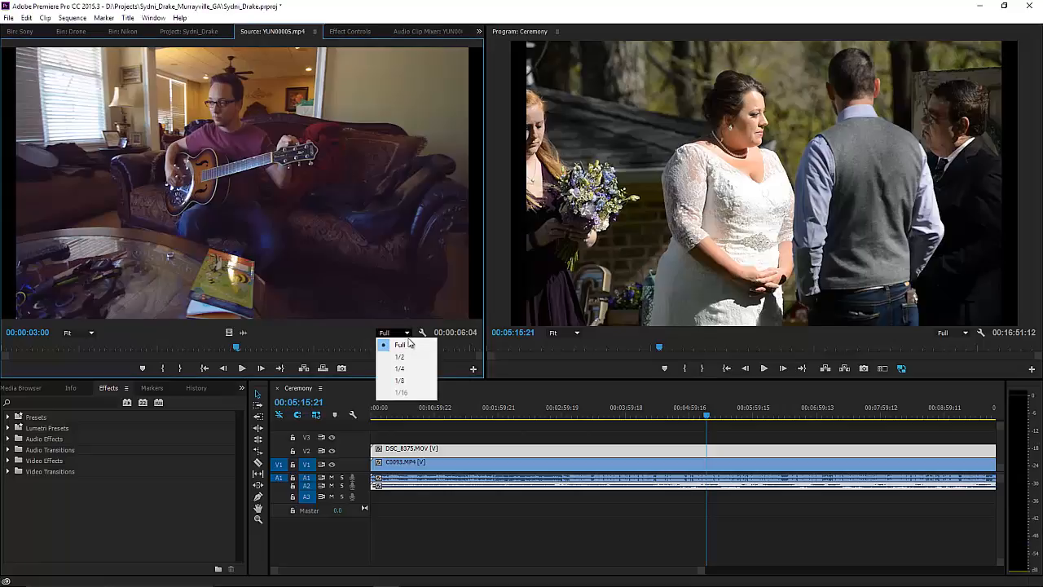
pyautogui.click(398, 356)
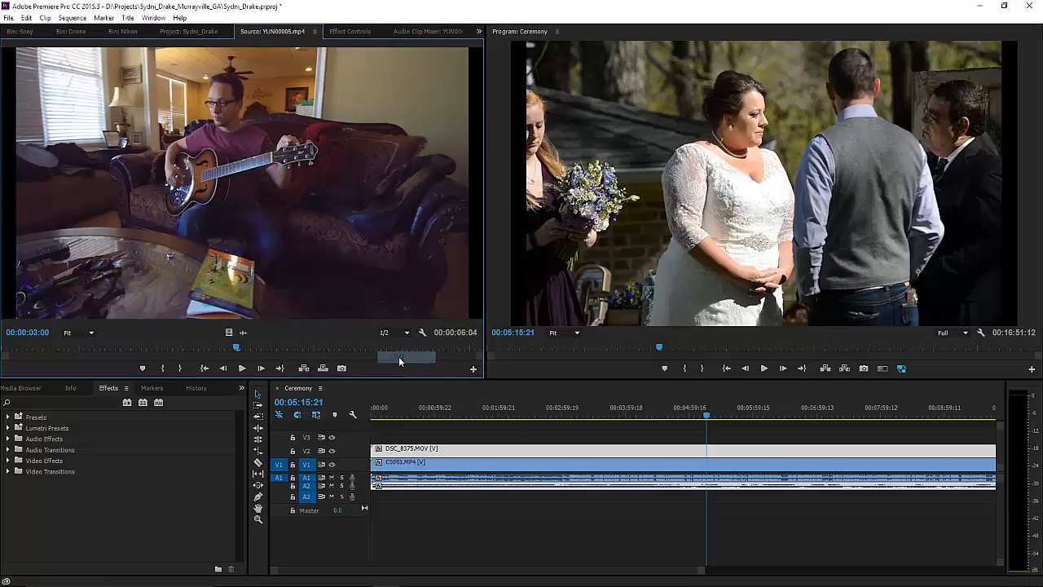
pyautogui.click(964, 333)
pyautogui.click(953, 356)
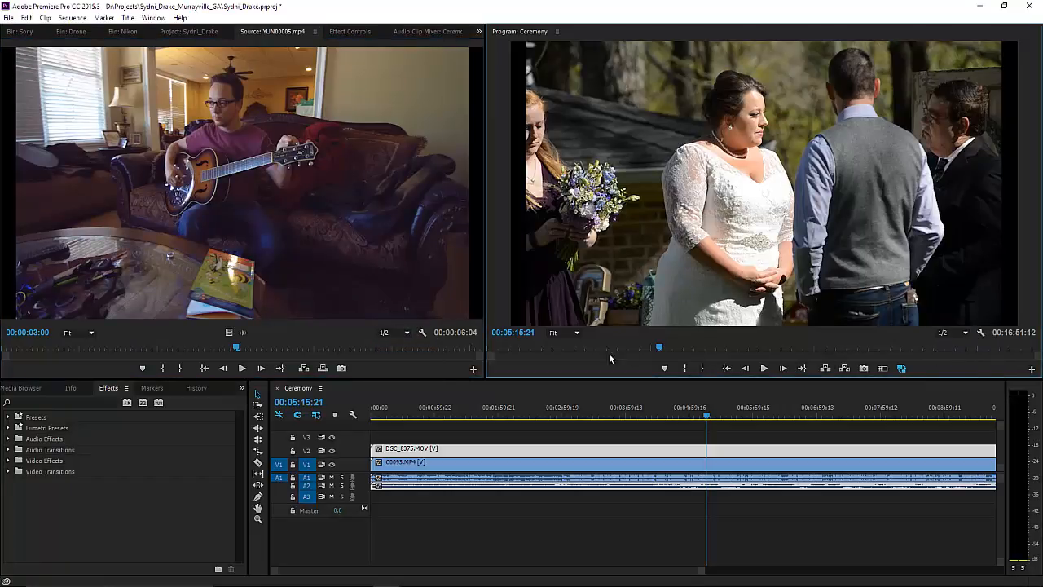
pyautogui.moveTo(659, 350); pyautogui.dragTo(642, 345)
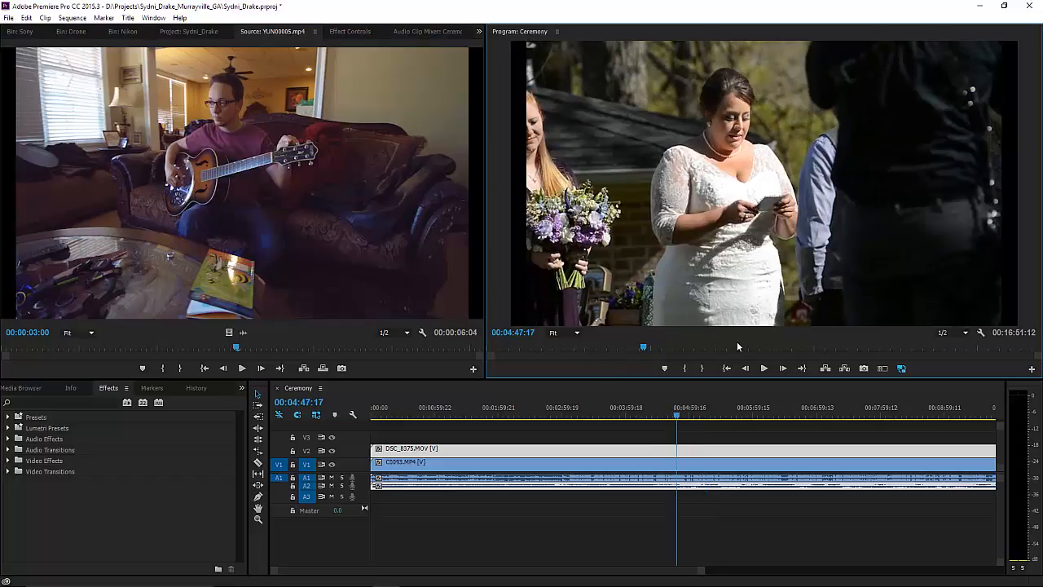
pyautogui.press('space')
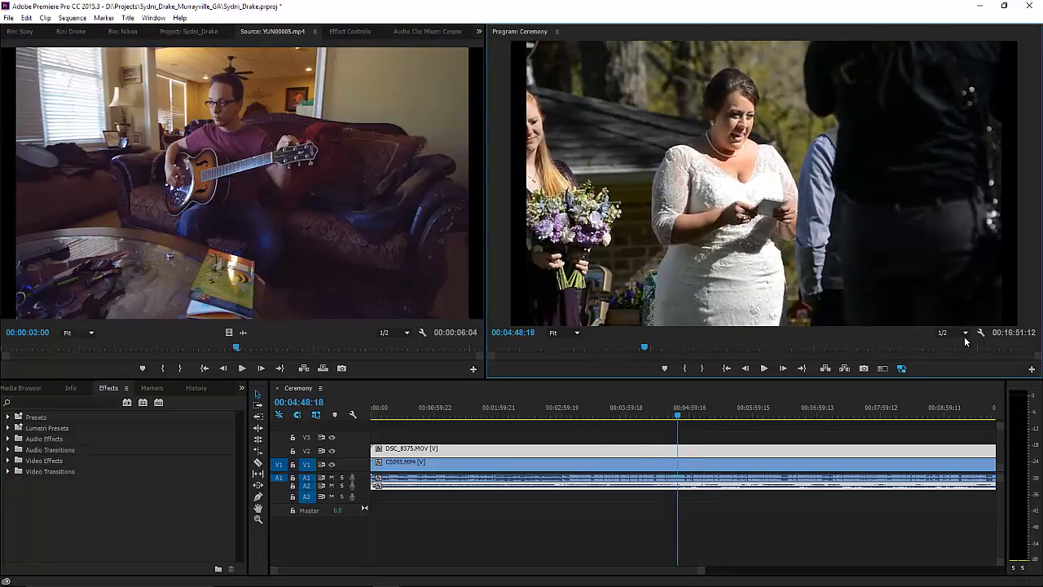
# Return both monitors to Full playback resolution and move to 00:02:38:10.
pyautogui.click(964, 333)
pyautogui.click(961, 344)
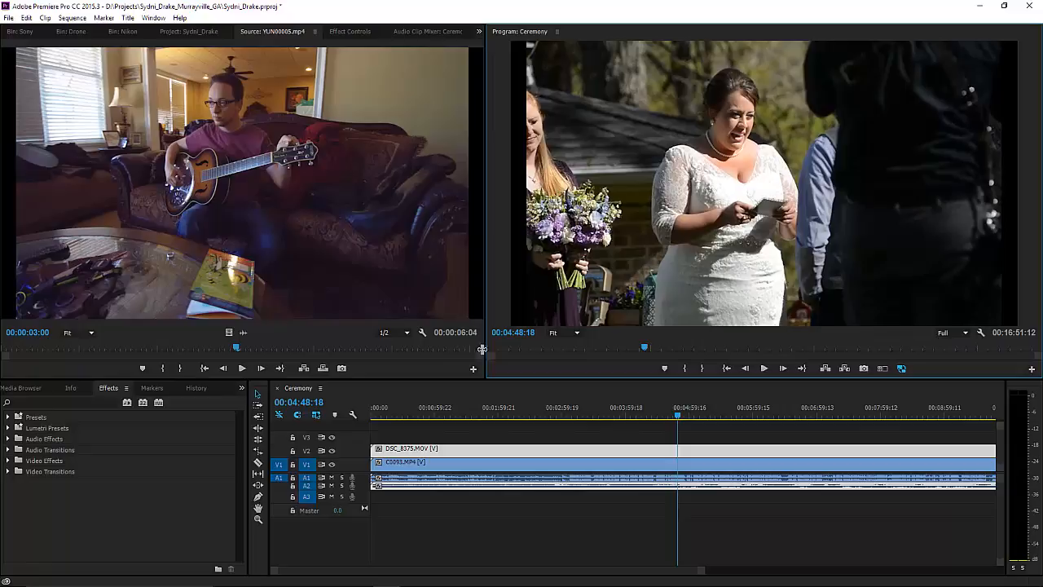
pyautogui.click(408, 333)
pyautogui.click(399, 344)
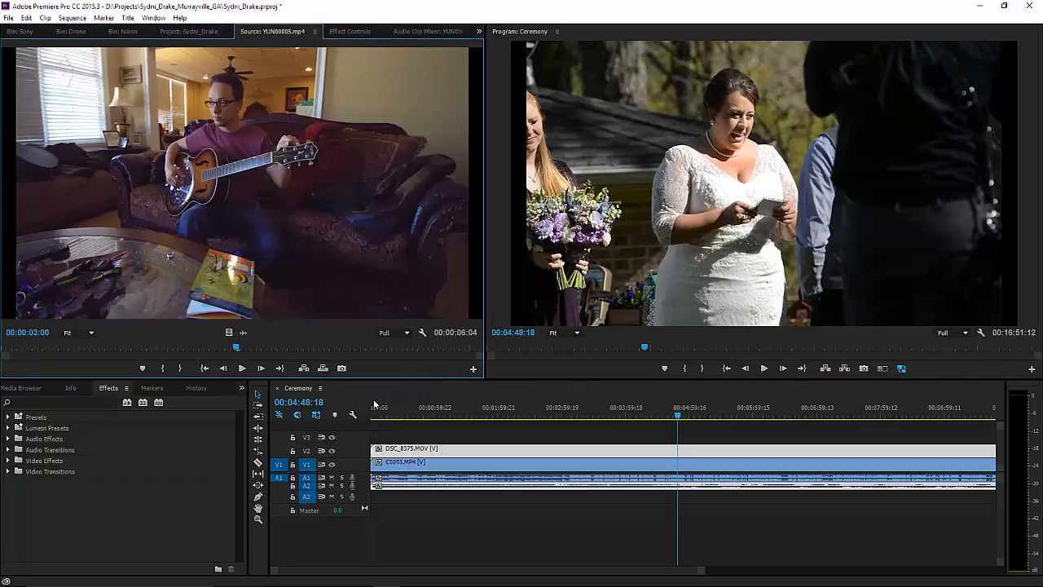
pyautogui.moveTo(525, 410)
pyautogui.mouseDown()
pyautogui.moveTo(552, 411)
pyautogui.moveTo(539, 411)
pyautogui.mouseUp()
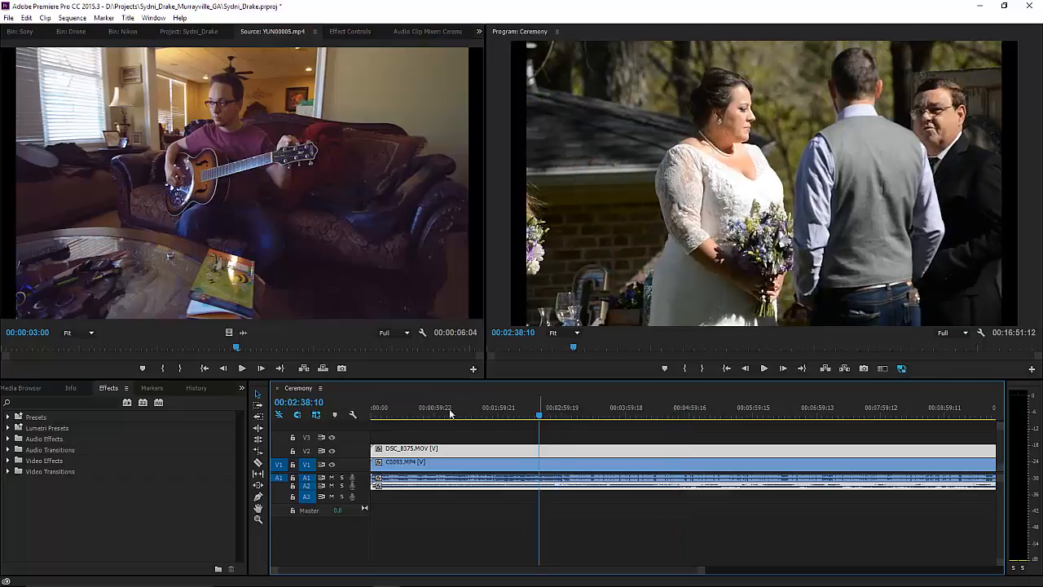
# Toggle proxies off and on repeatedly in the Program monitor, leaving proxy playback on.
pyautogui.click(902, 369)
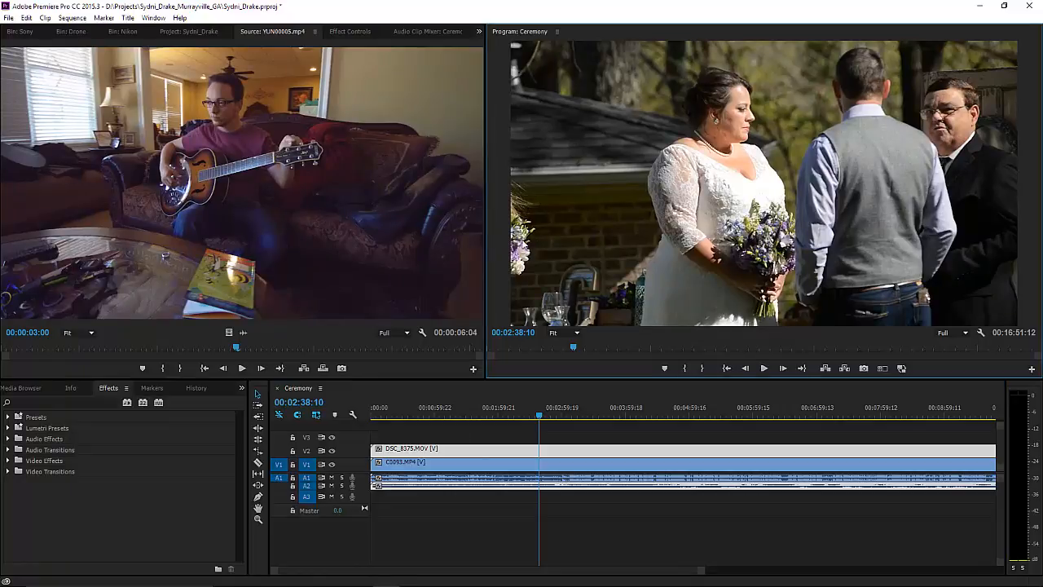
pyautogui.click(901, 369)
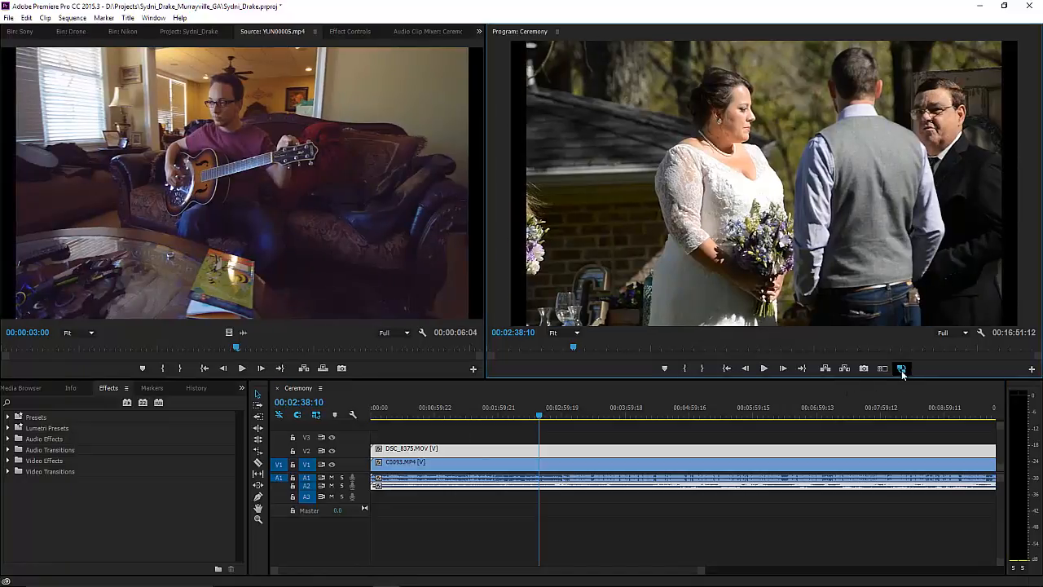
pyautogui.click(901, 368)
pyautogui.click(901, 368)
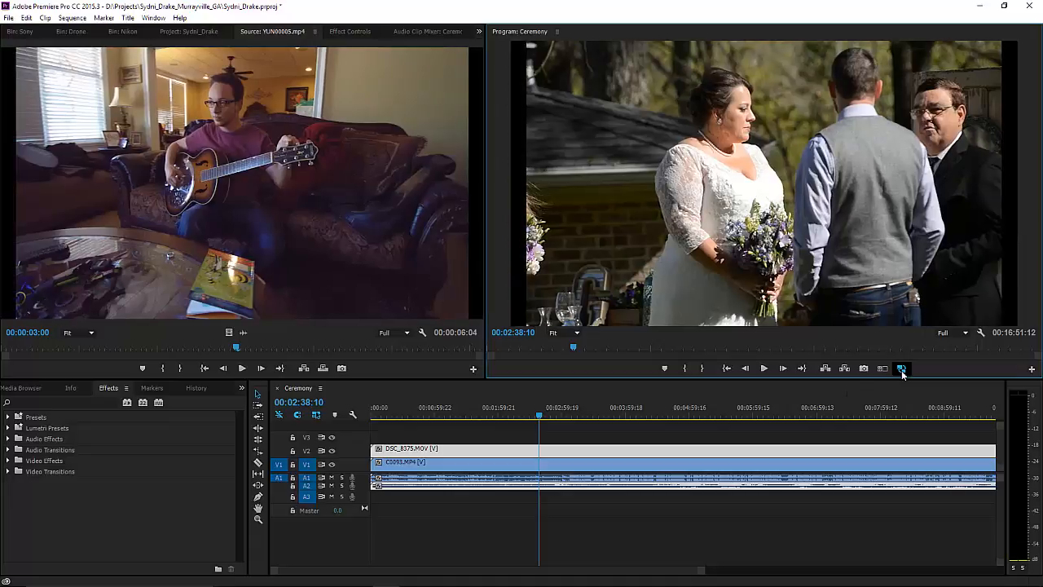
pyautogui.click(901, 369)
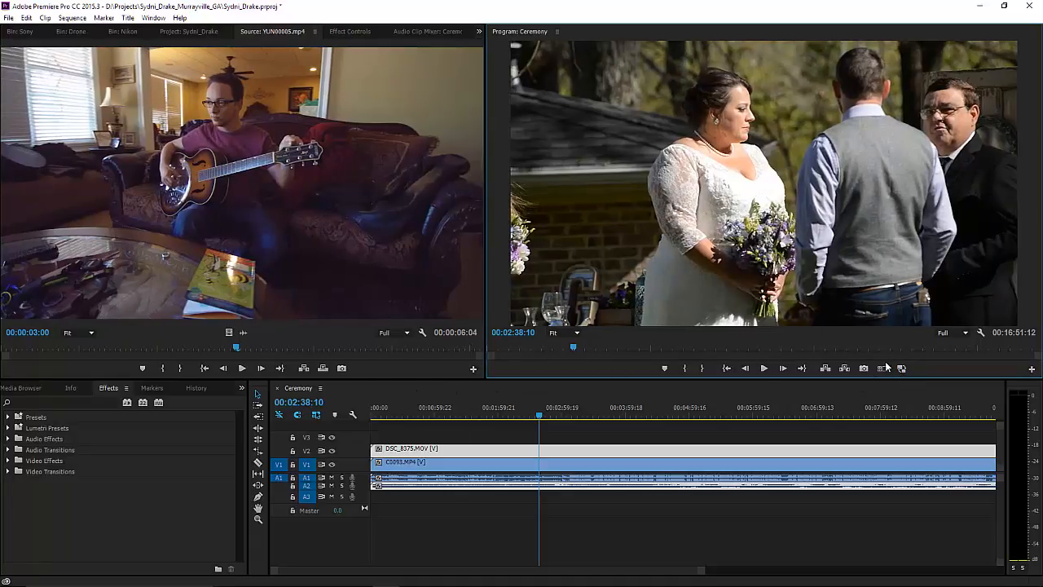
pyautogui.click(901, 368)
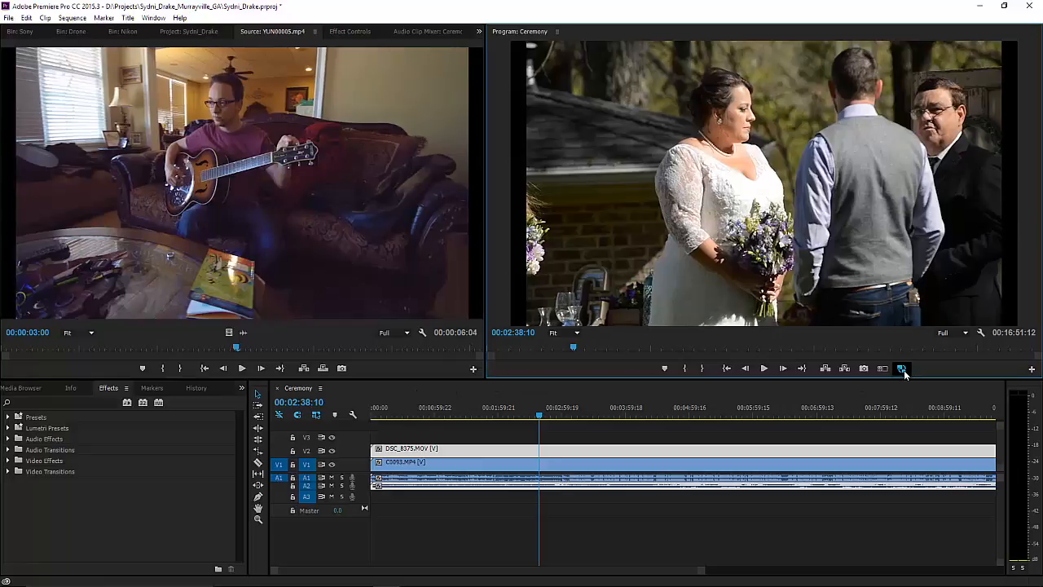
# Play the balloons shot from about 00:01:34 to 00:01:36:00, then open the Source monitor's Button Editor.
pyautogui.click(471, 412)
pyautogui.press('space')
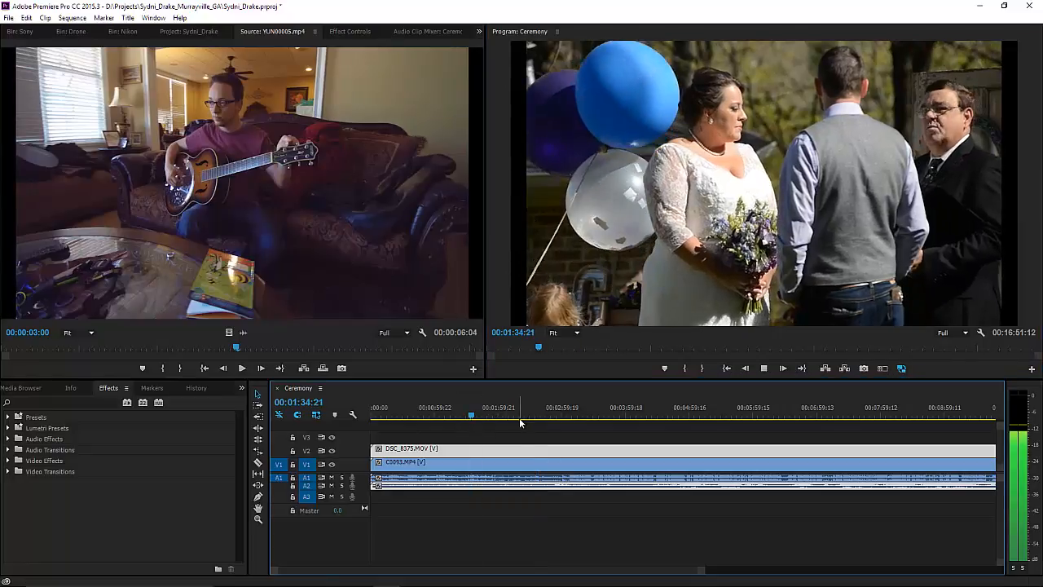
pyautogui.press('space')
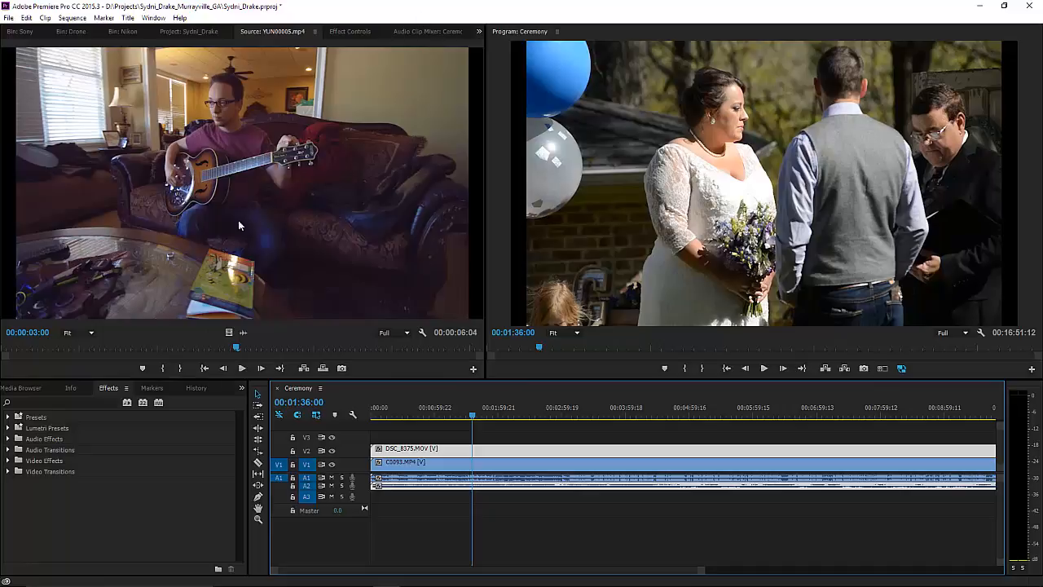
pyautogui.click(473, 369)
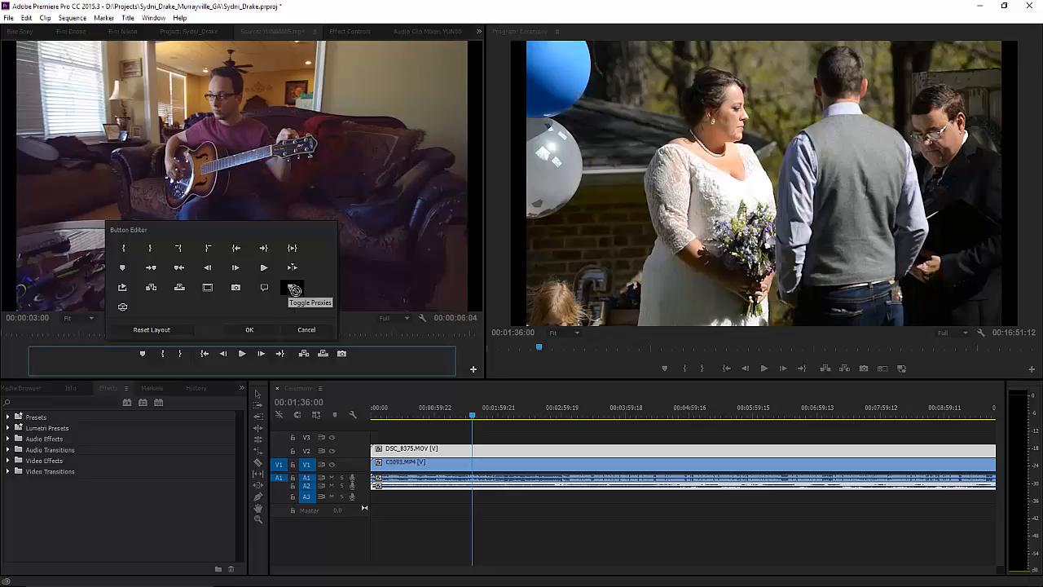
# Add a Toggle Proxies button to the Source monitor, test it off and on, and show the Drone bin.
pyautogui.moveTo(294, 289); pyautogui.dragTo(360, 353)
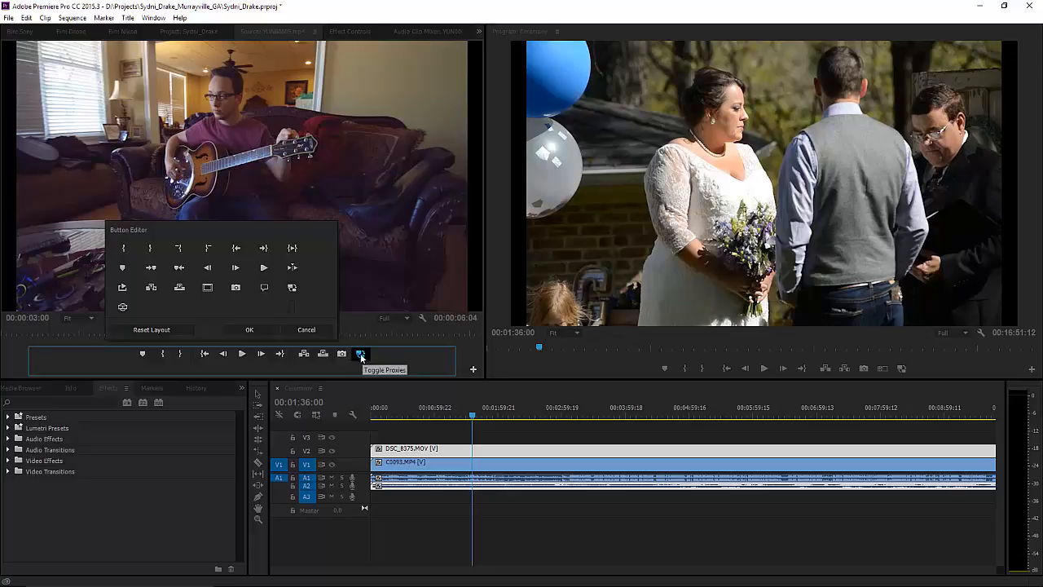
pyautogui.click(259, 330)
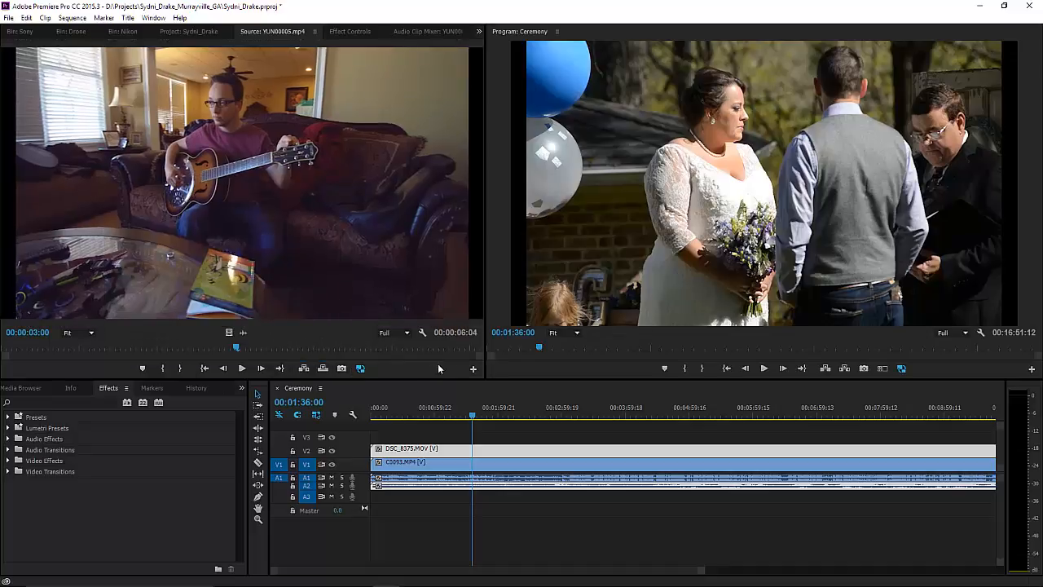
pyautogui.click(360, 368)
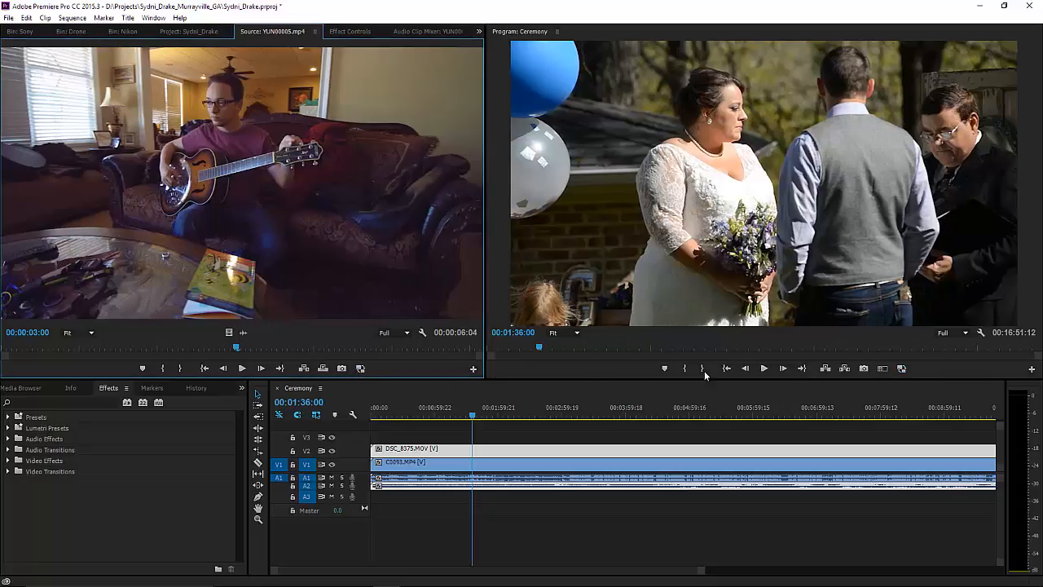
pyautogui.click(361, 369)
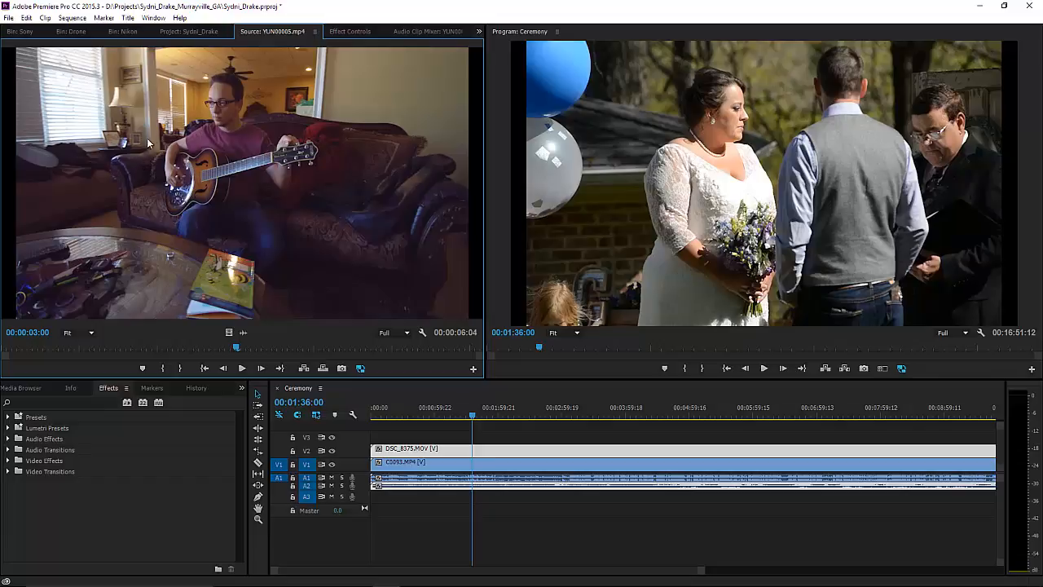
pyautogui.click(67, 32)
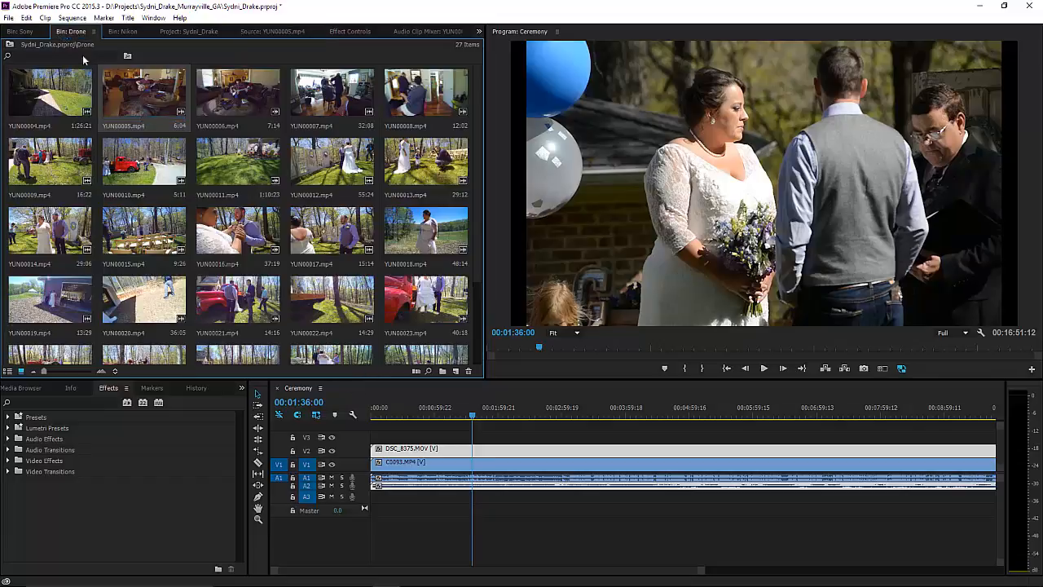
# Preview drone clips YUN00005.mp4 and YUN00011.mp4, playing YUN00011 from about 15 seconds.
pyautogui.doubleClick(137, 99)
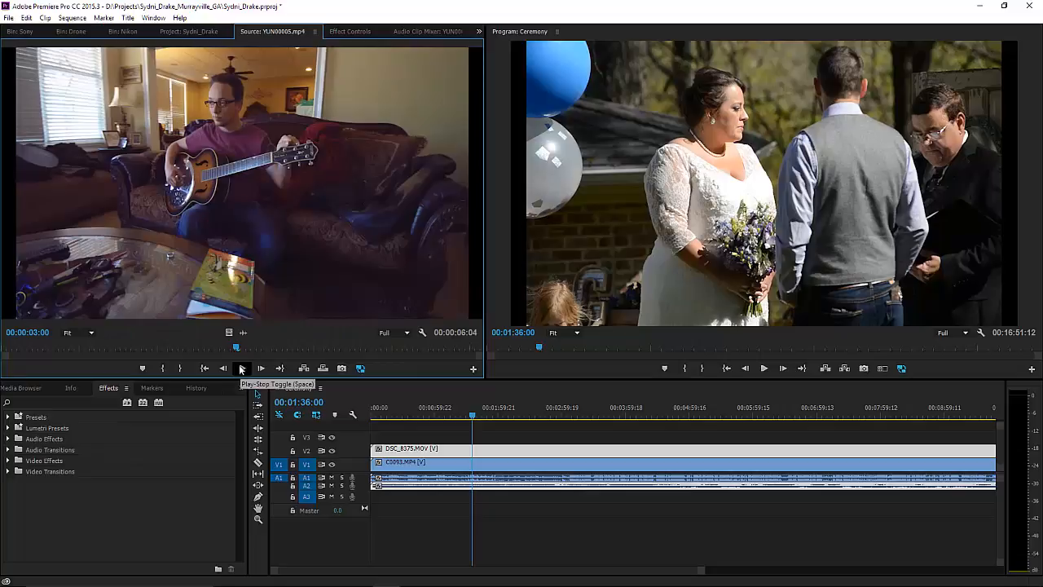
pyautogui.click(72, 31)
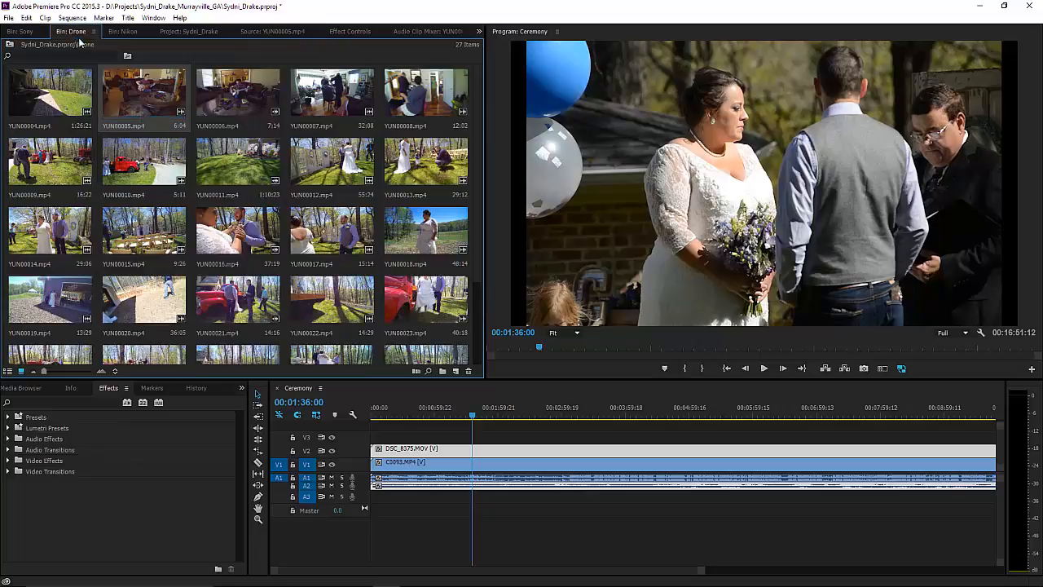
pyautogui.doubleClick(236, 161)
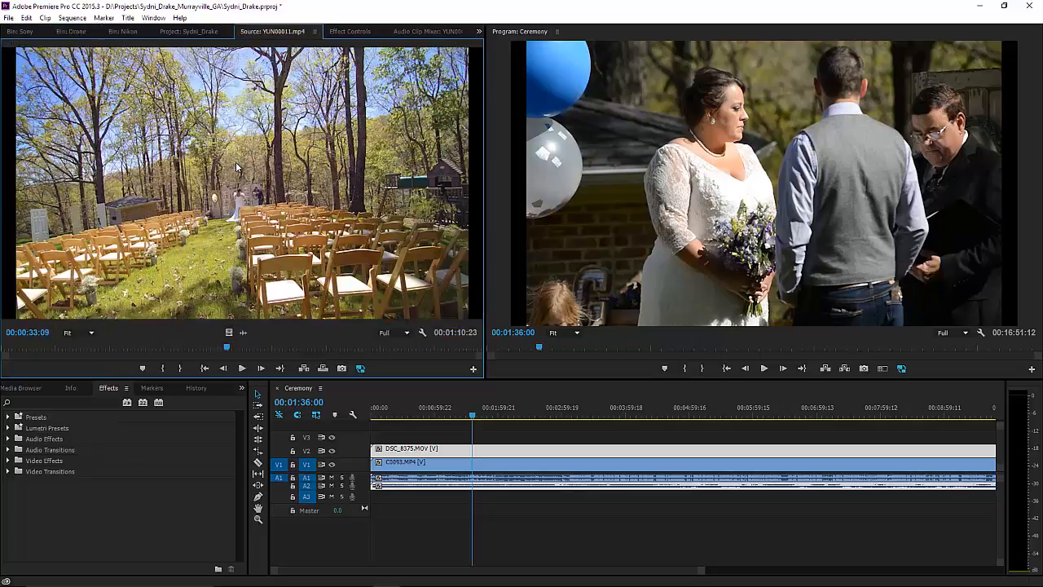
pyautogui.click(107, 348)
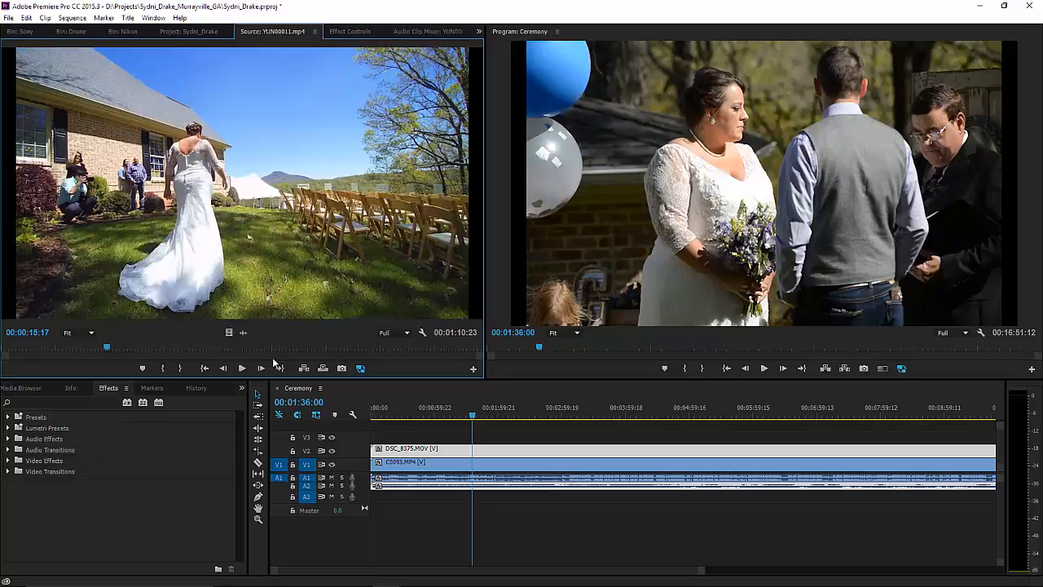
pyautogui.press('space')
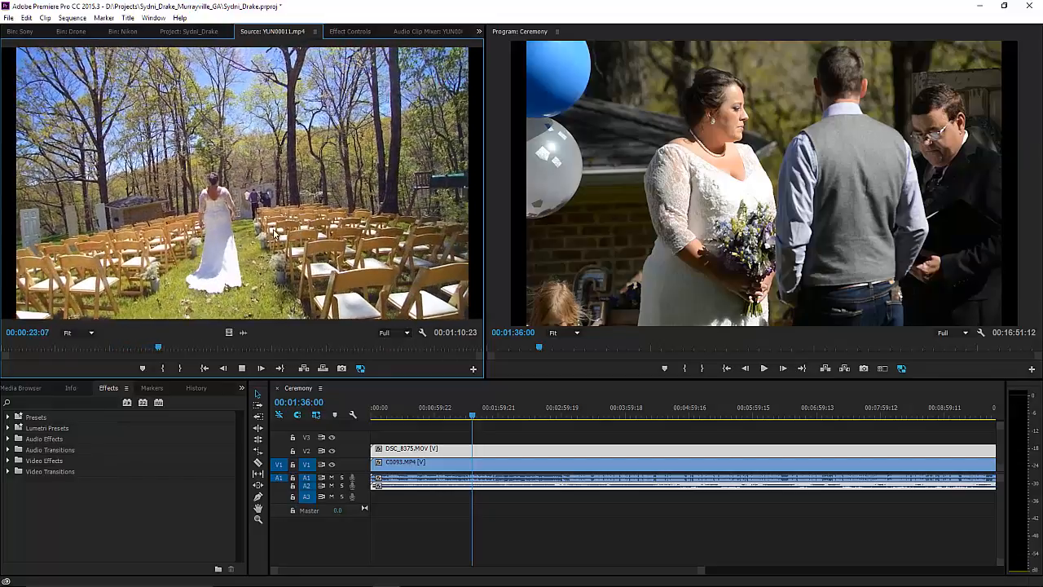
pyautogui.press('space')
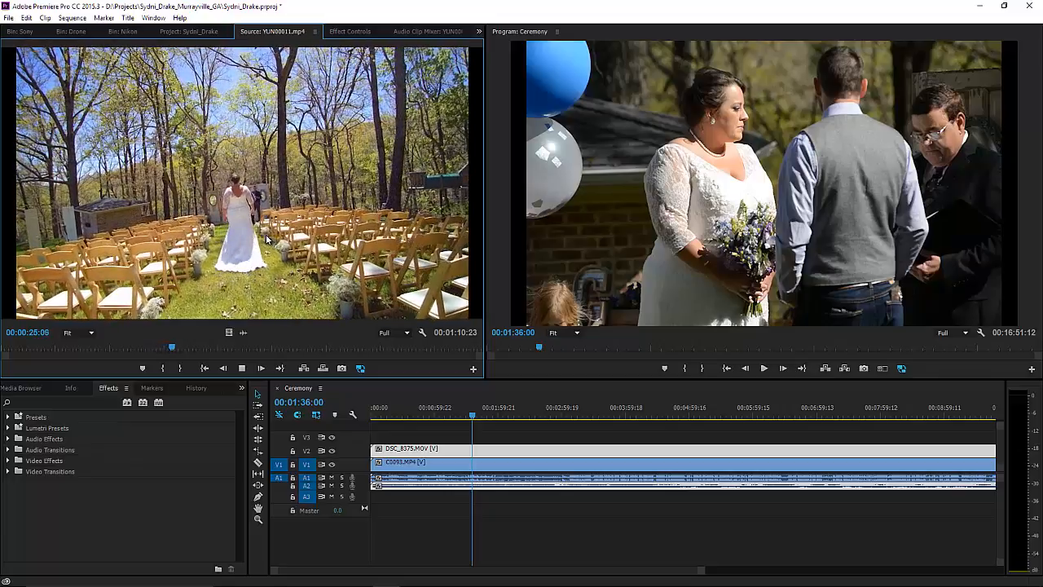
# Turn proxies off, replay YUN00011 from 00:00:02:03 at full resolution, then switch to File Explorer.
pyautogui.click(17, 350)
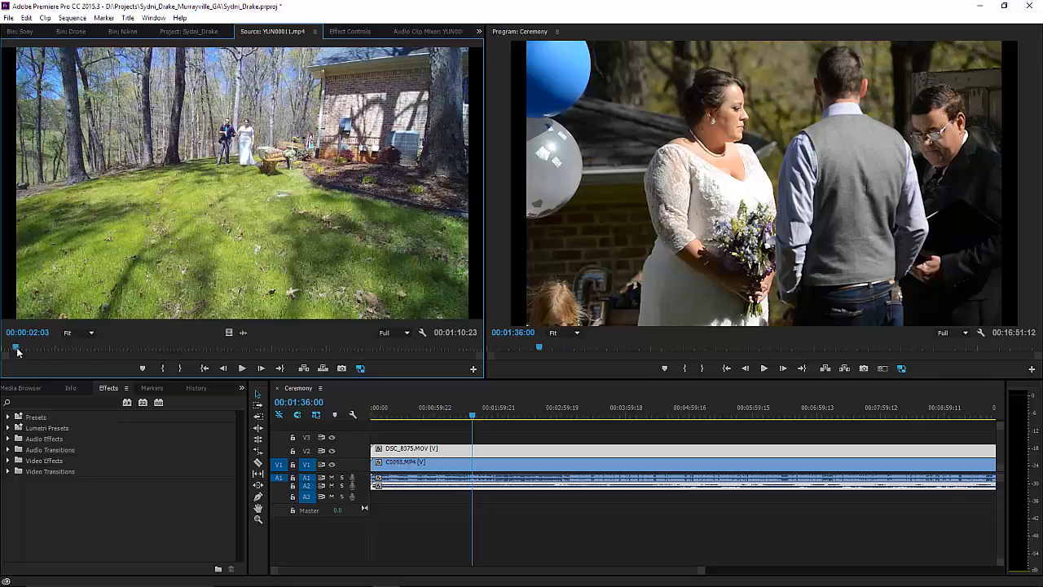
pyautogui.click(360, 369)
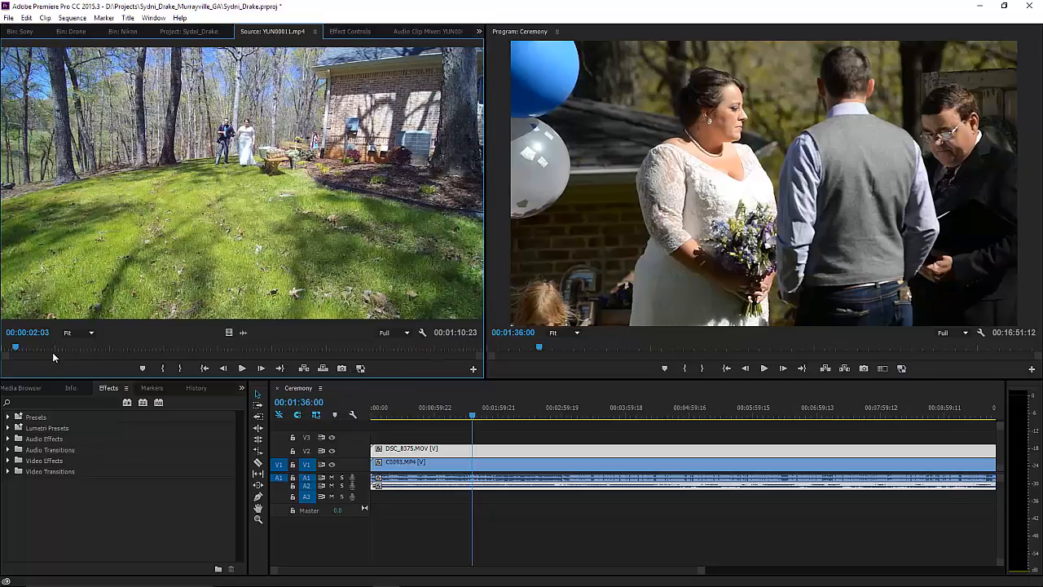
pyautogui.click(242, 369)
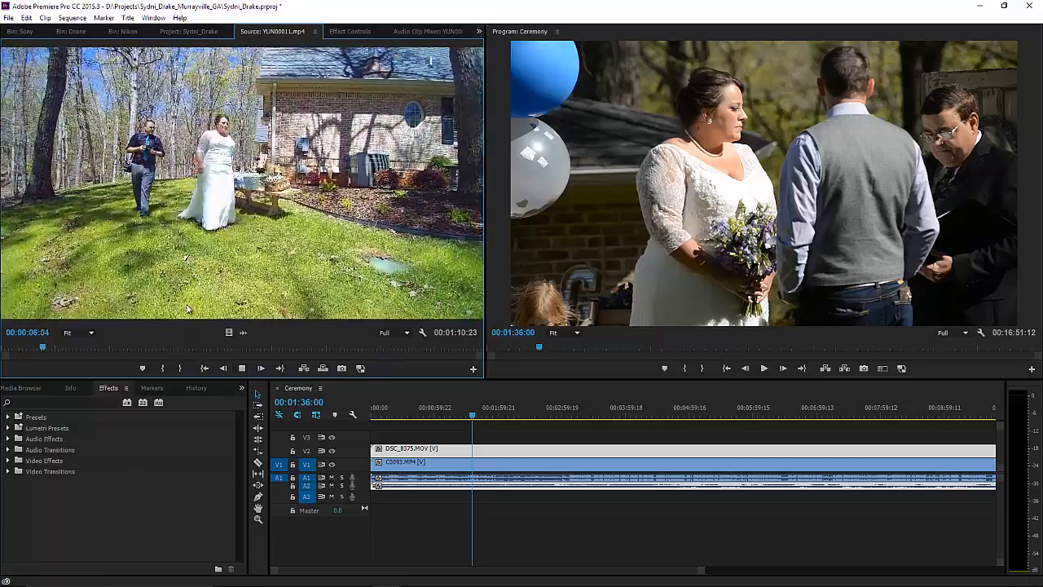
pyautogui.press('space')
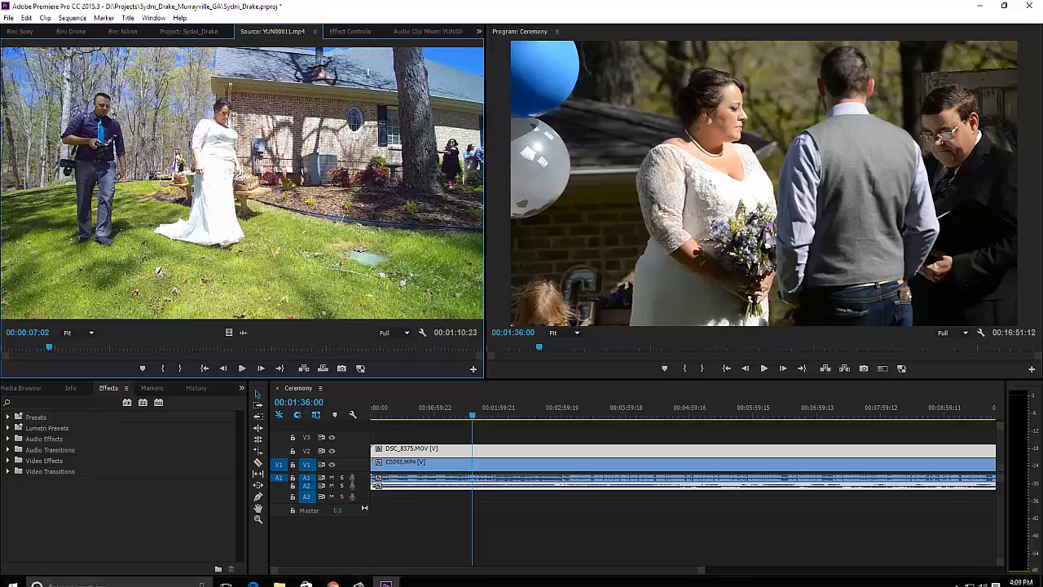
pyautogui.click(254, 576)
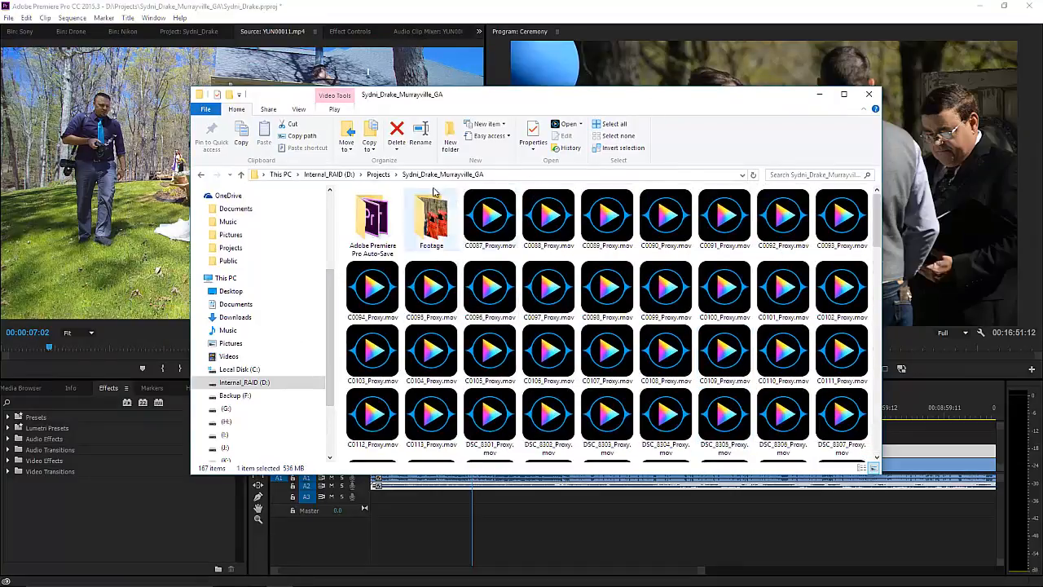
# Browse the Footage, Nikon and Drone folders, then return to the project folder.
pyautogui.click(492, 231)
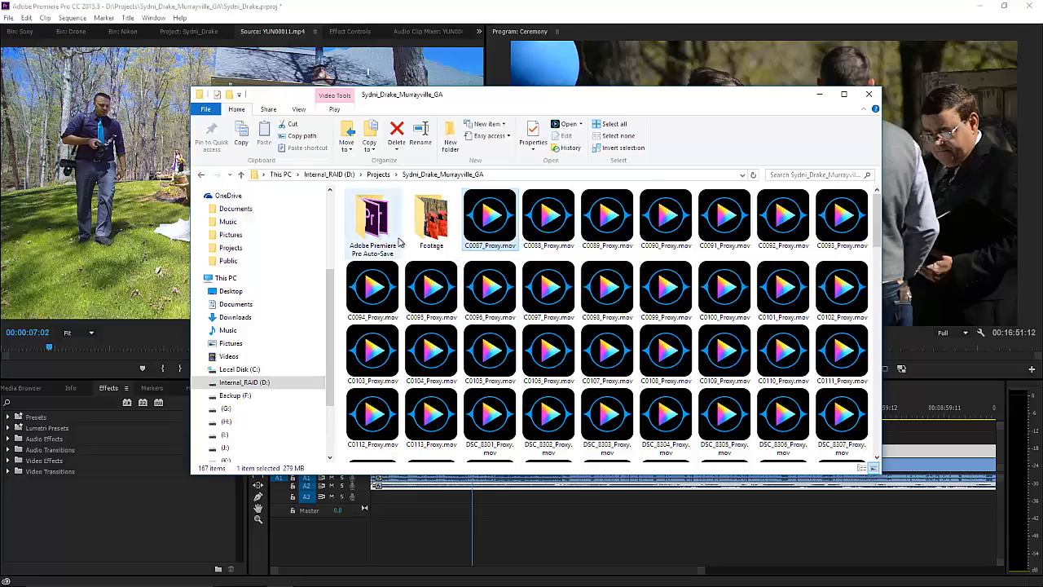
pyautogui.doubleClick(431, 218)
pyautogui.doubleClick(372, 232)
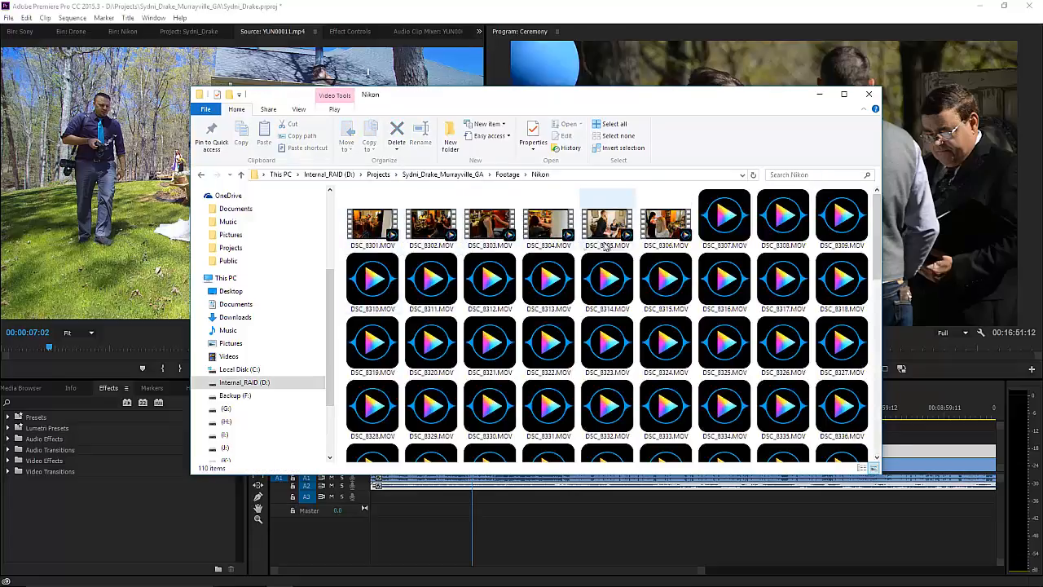
pyautogui.click(201, 175)
pyautogui.doubleClick(369, 221)
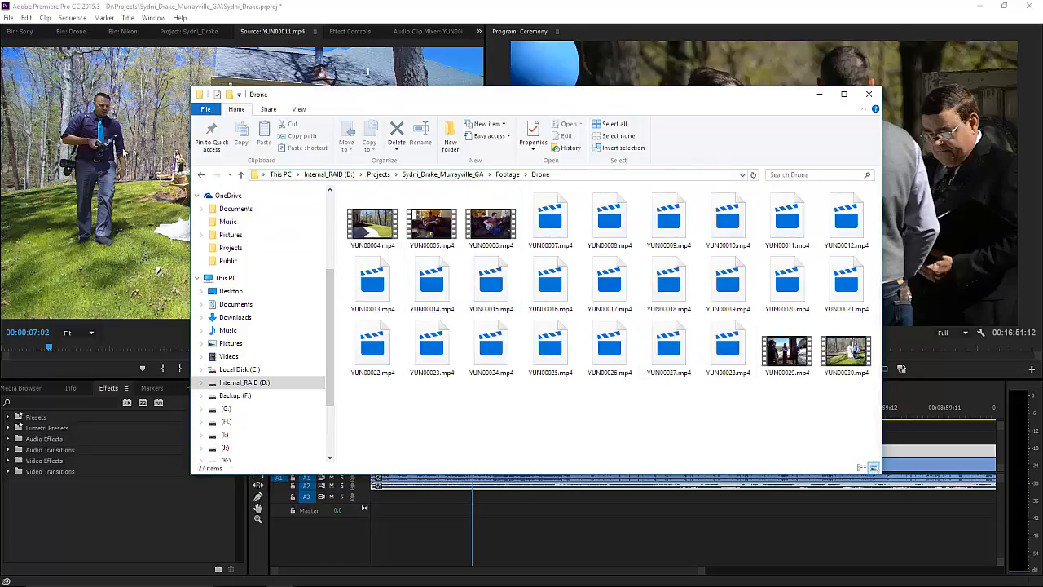
pyautogui.click(201, 175)
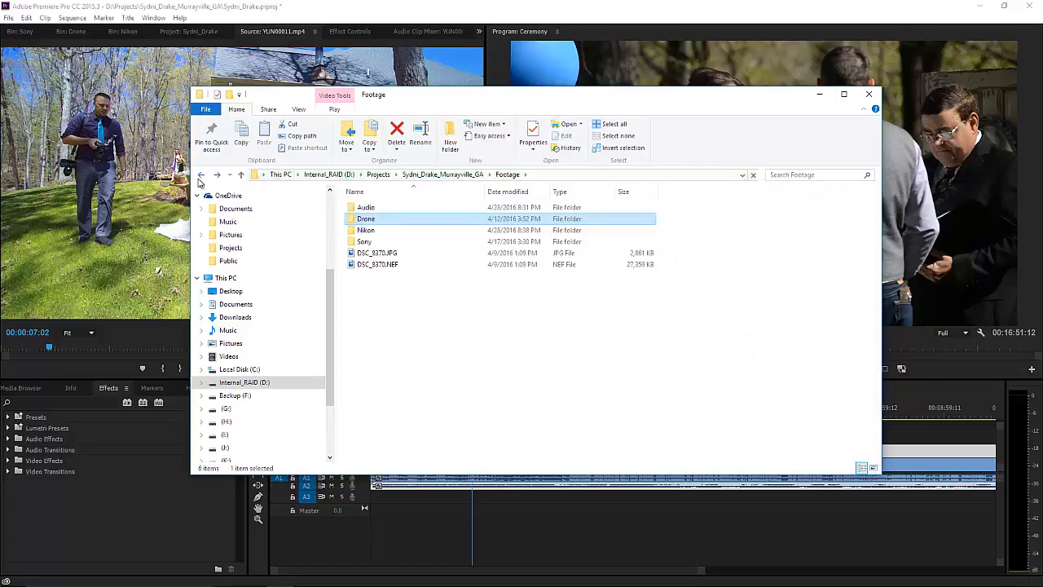
pyautogui.click(201, 177)
# Refresh the project folder and select all 165 proxy files, C0087_Proxy.mov through YUN00030_Proxy.mov.
pyautogui.click(439, 176)
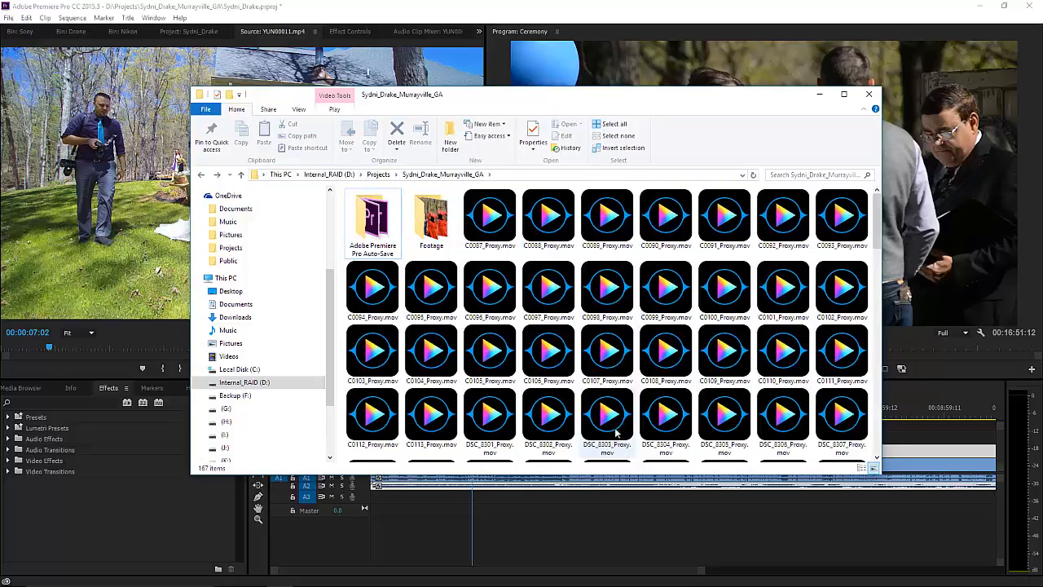
pyautogui.click(477, 230)
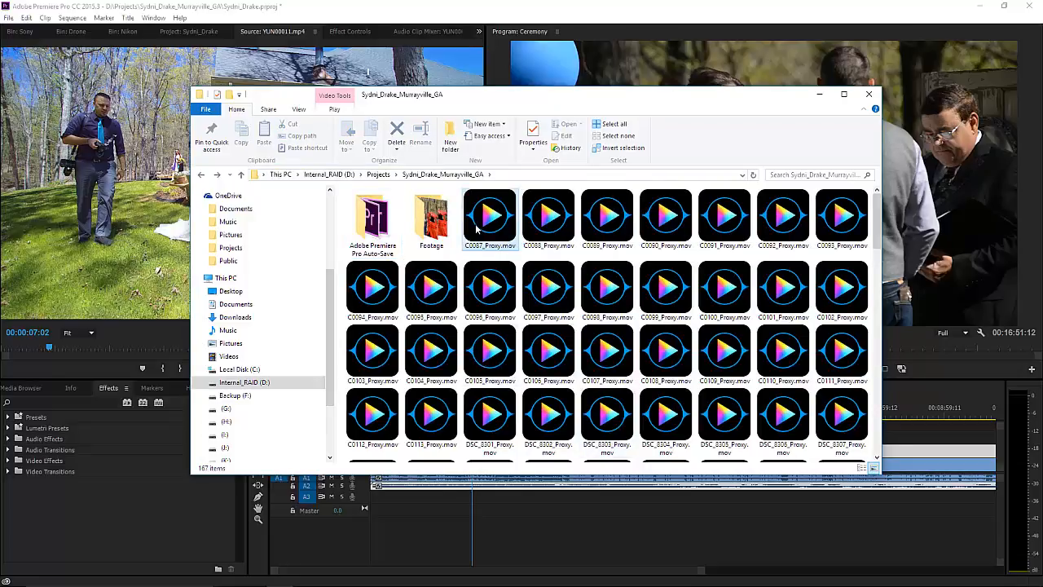
pyautogui.scroll(-2, 507, 255)
pyautogui.scroll(-10, 506, 255)
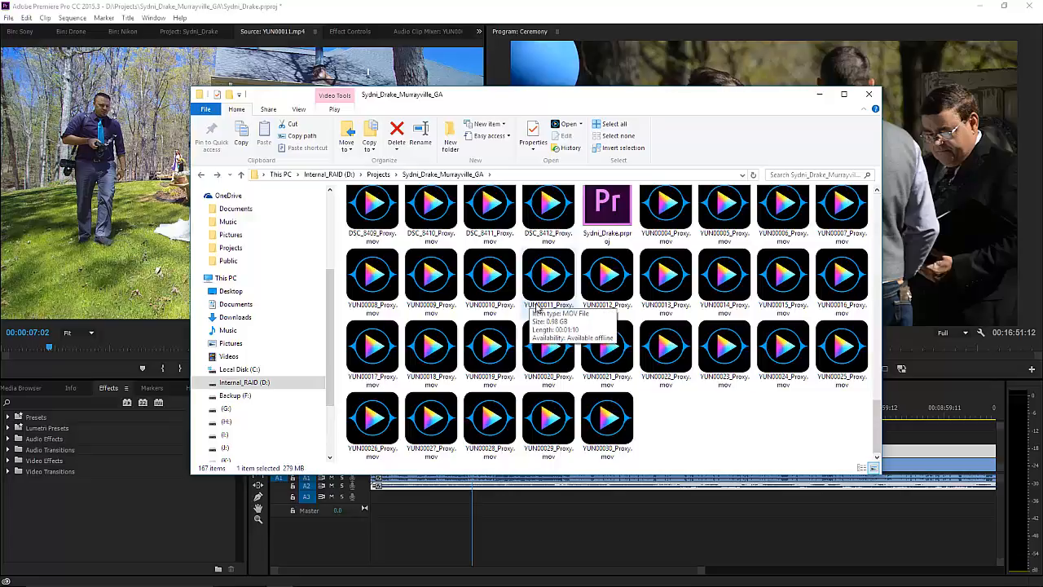
pyautogui.keyDown('shift'); pyautogui.click(616, 428); pyautogui.keyUp('shift')
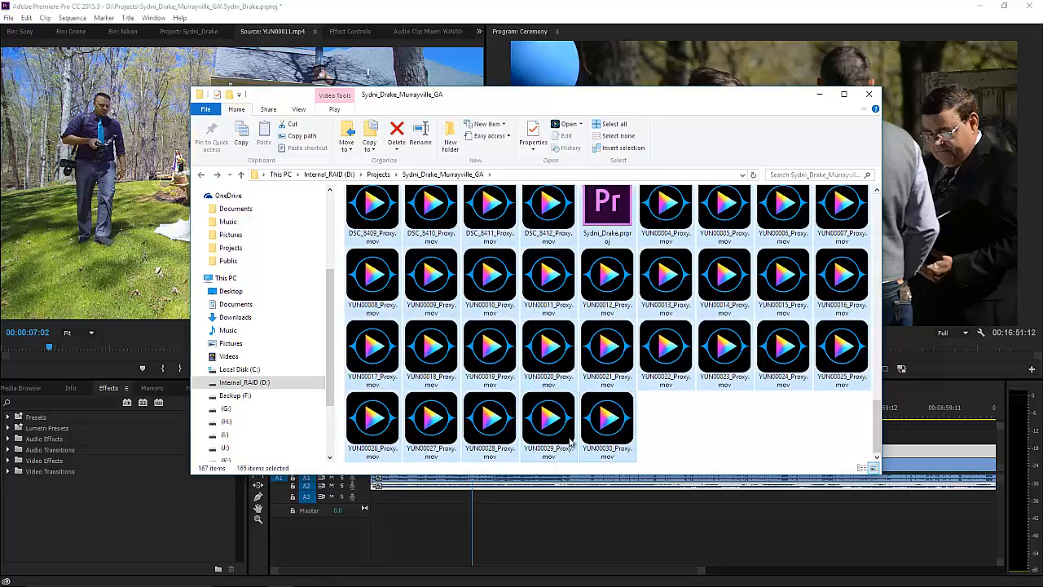
# Check the selected proxies' combined size in Properties: 50.2 GB.
pyautogui.rightClick(610, 418)
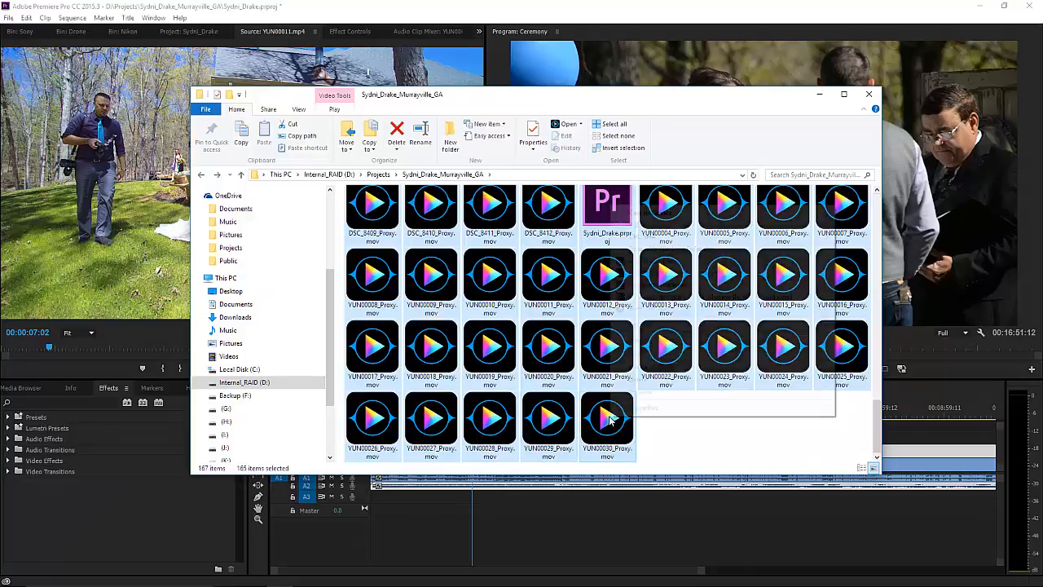
pyautogui.click(632, 409)
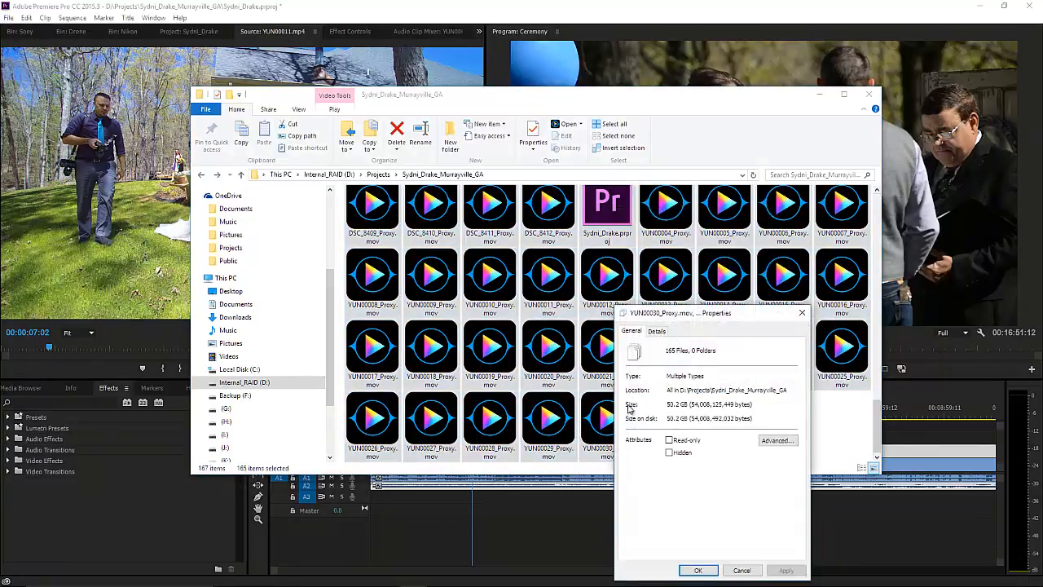
pyautogui.moveTo(695, 318); pyautogui.dragTo(423, 173)
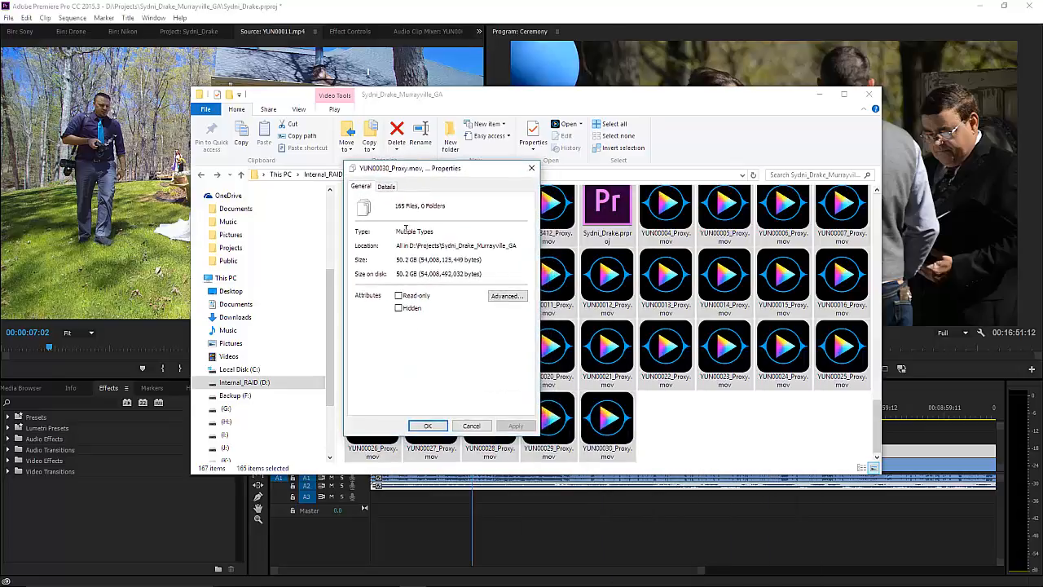
pyautogui.click(471, 426)
# Check the Footage folder's size (29.8 GB, 195 files), then minimize File Explorer.
pyautogui.scroll(5, 515, 367)
pyautogui.scroll(5, 515, 367)
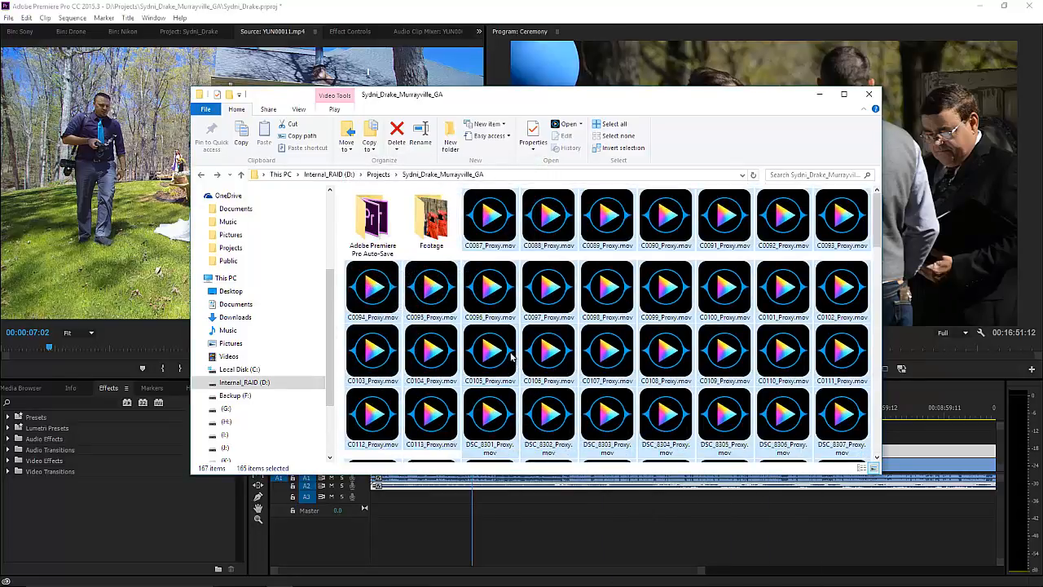
pyautogui.doubleClick(440, 228)
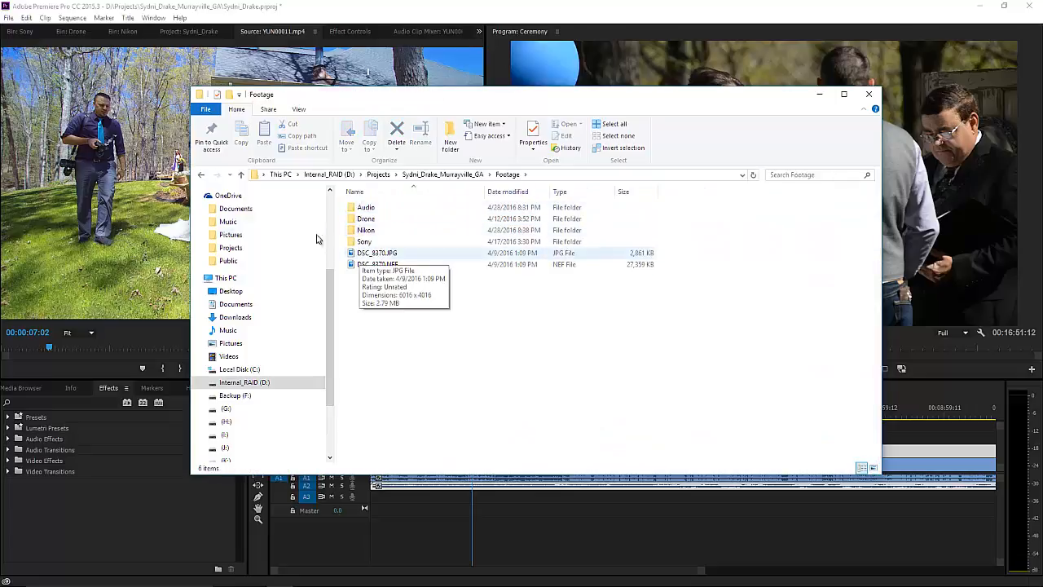
pyautogui.click(201, 175)
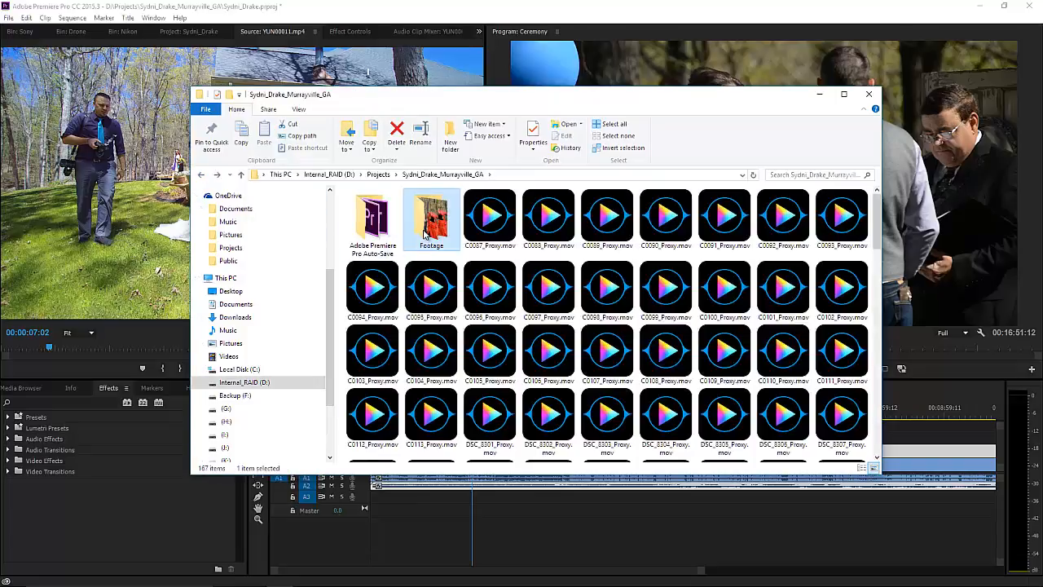
pyautogui.rightClick(426, 222)
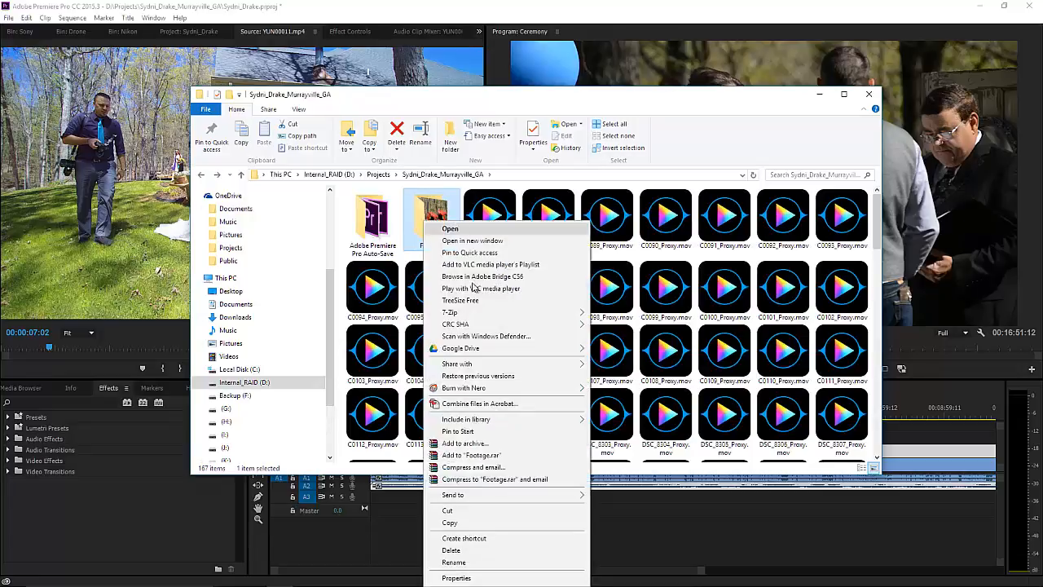
pyautogui.click(477, 577)
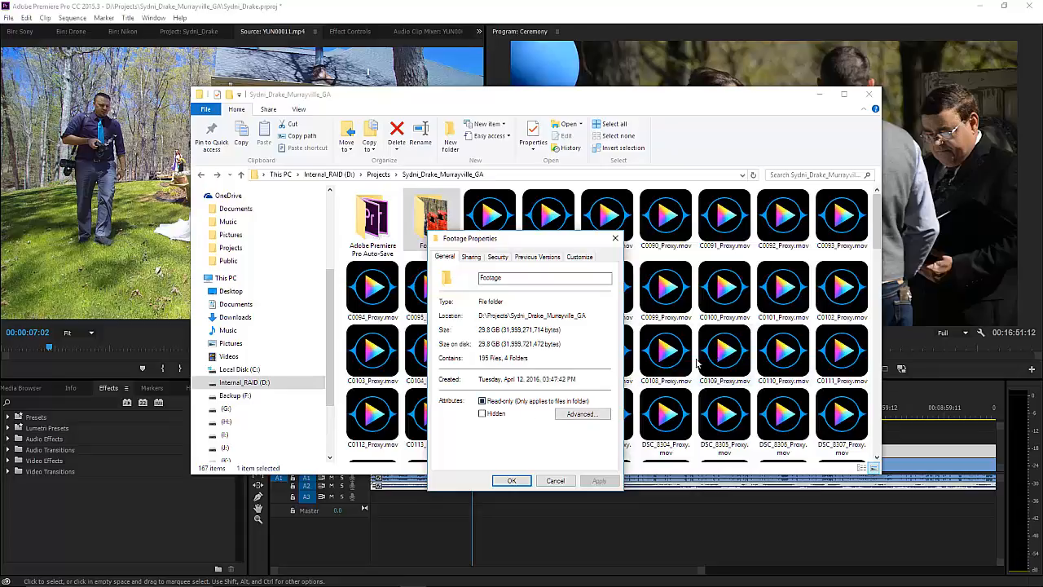
pyautogui.click(511, 481)
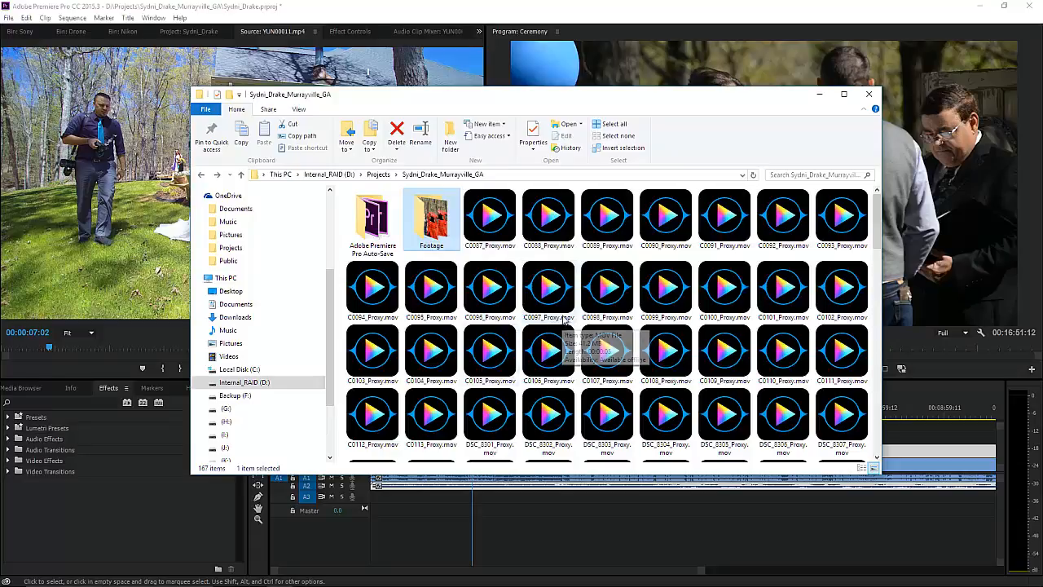
pyautogui.click(819, 94)
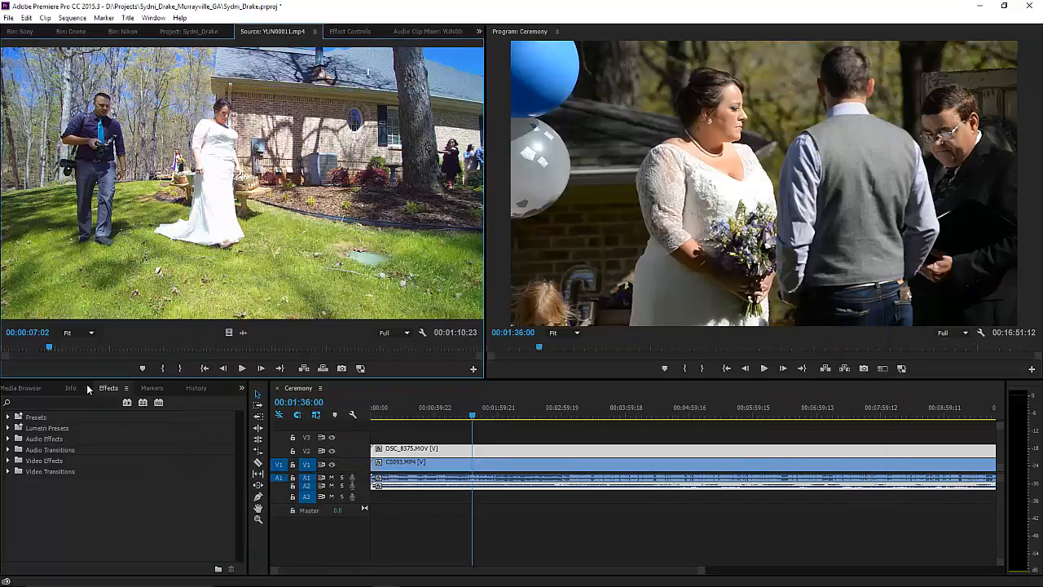
pyautogui.click(11, 18)
pyautogui.moveTo(47, 358)
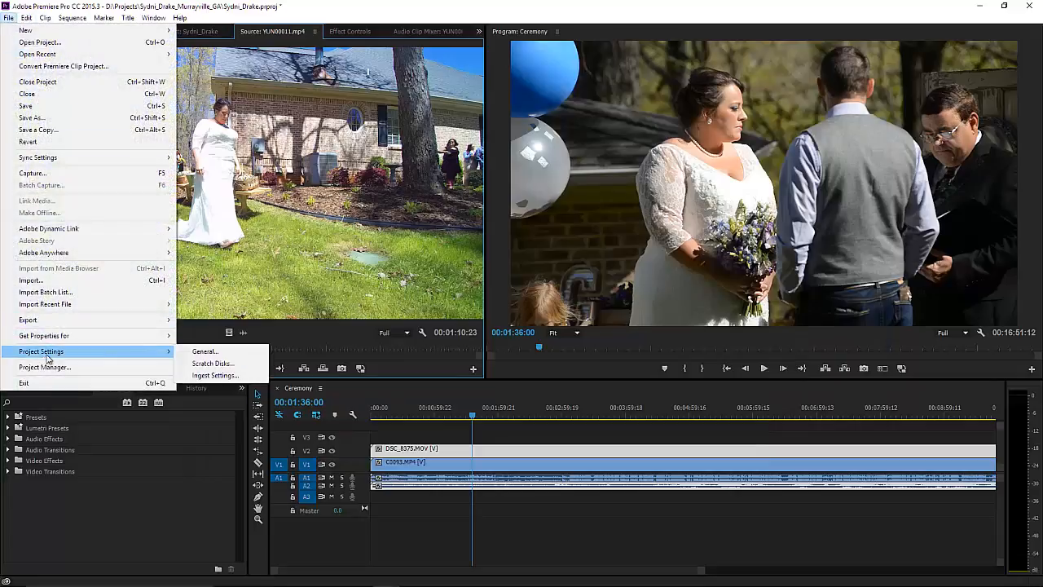
pyautogui.click(212, 376)
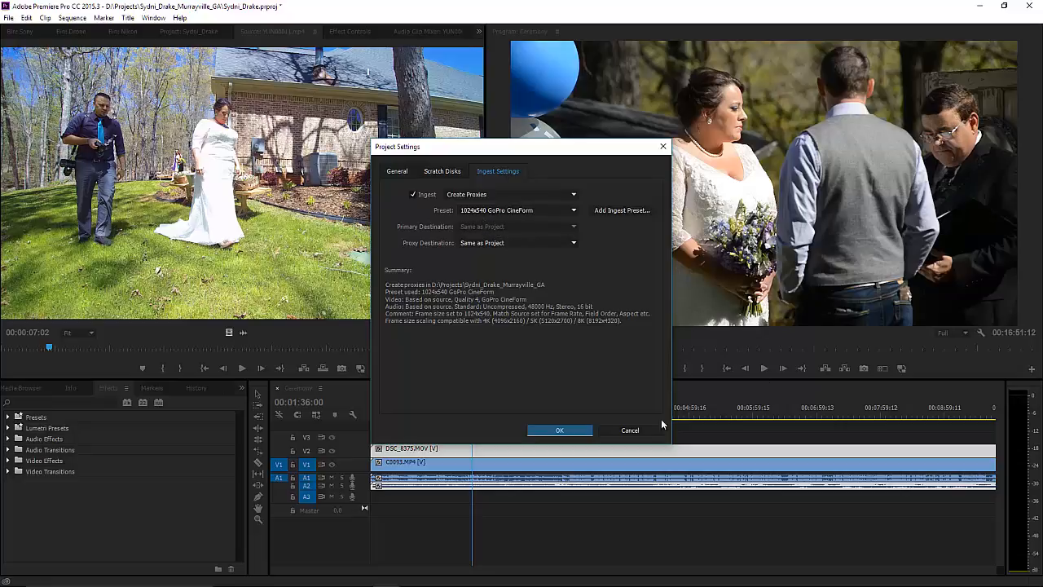
pyautogui.click(628, 431)
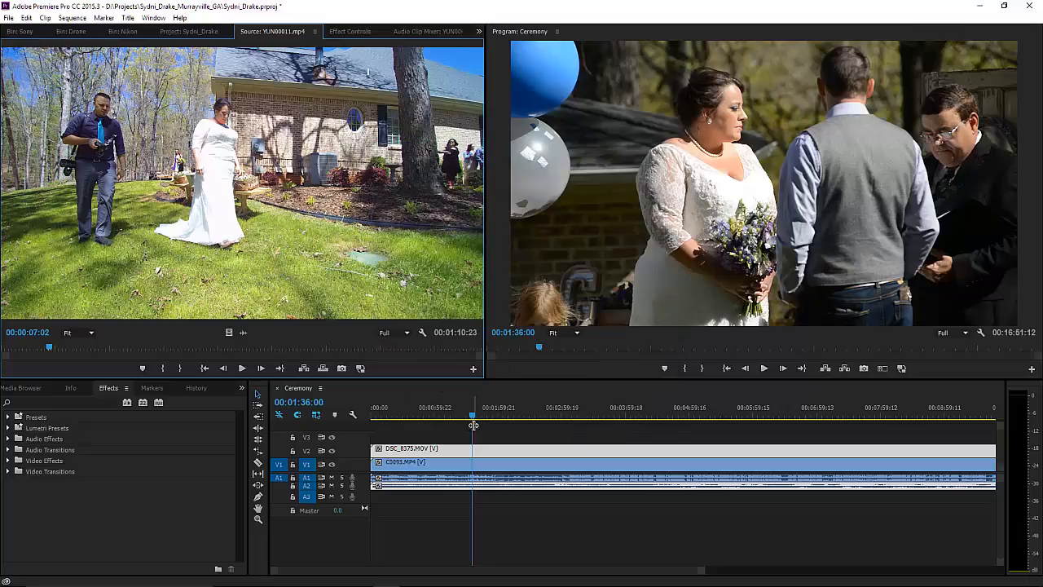
# Play the Ceremony sequence from a later point in the timeline.
pyautogui.moveTo(472, 417); pyautogui.dragTo(503, 418)
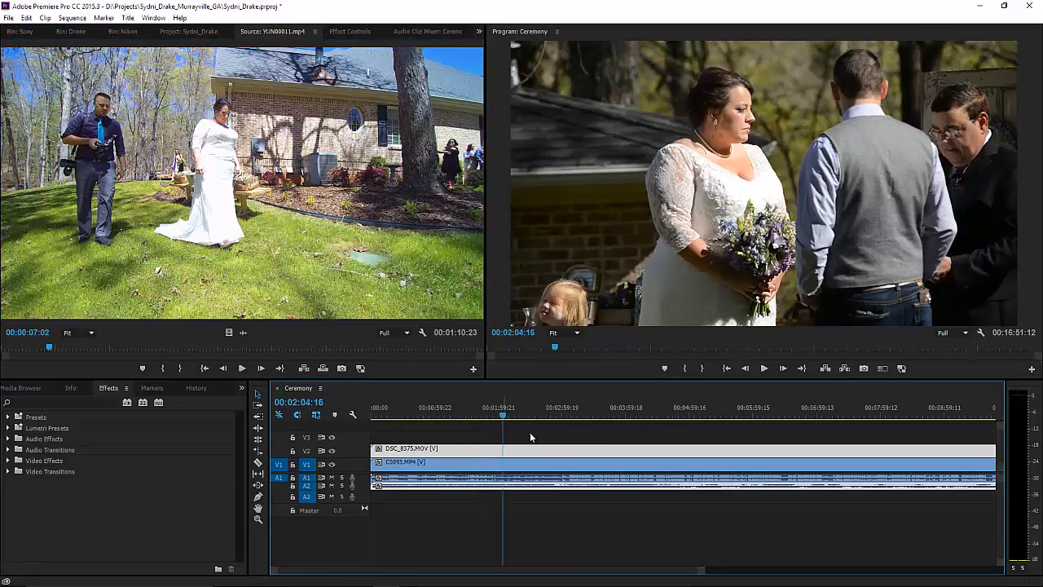
pyautogui.press('space')
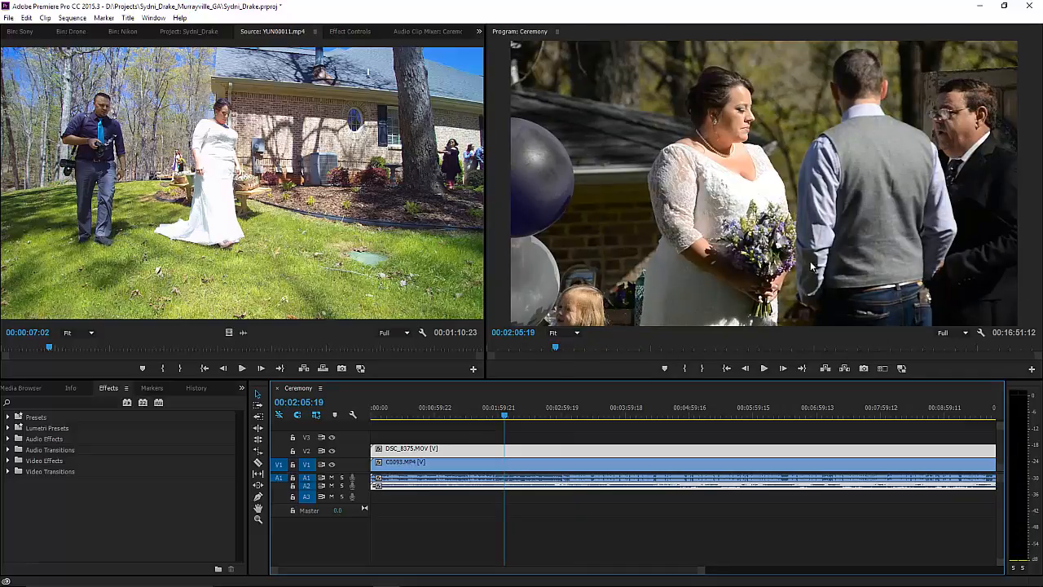
pyautogui.press('space')
# Turn proxies back on, play the sequence, then return to 01:44:06.
pyautogui.press('space')
pyautogui.click(905, 371)
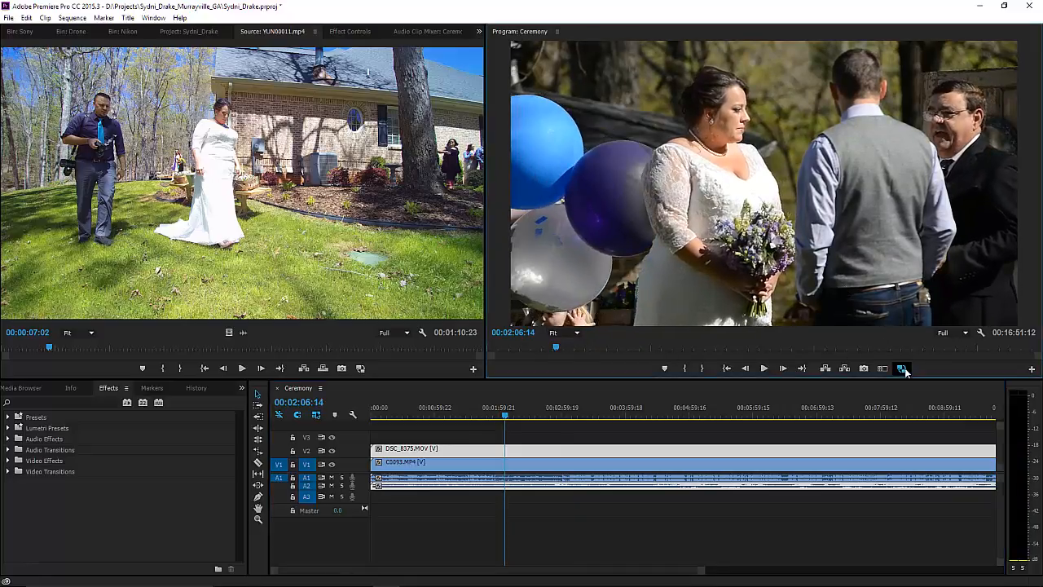
pyautogui.press('space')
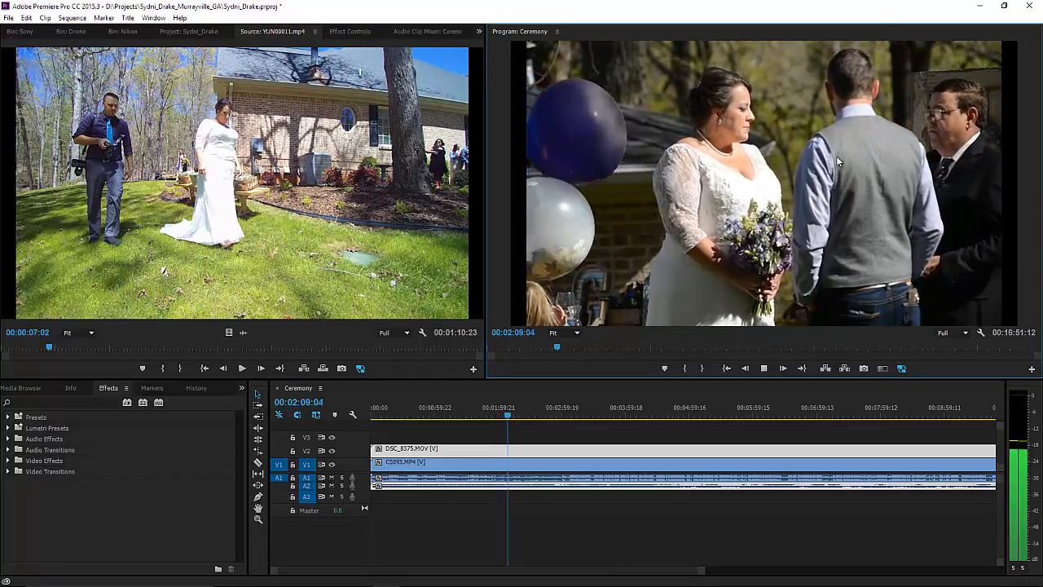
pyautogui.press('space')
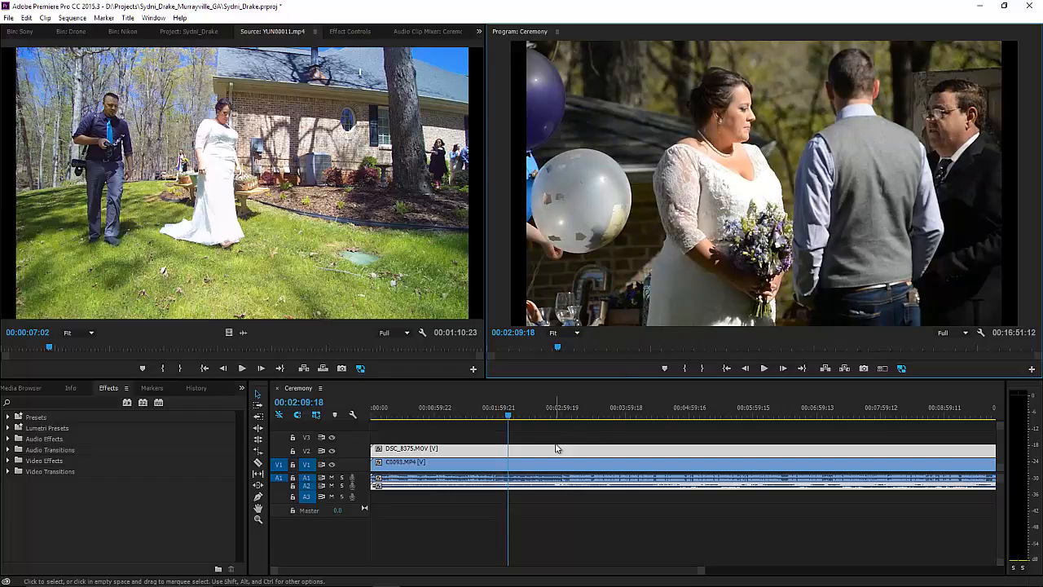
pyautogui.moveTo(511, 417); pyautogui.dragTo(481, 417)
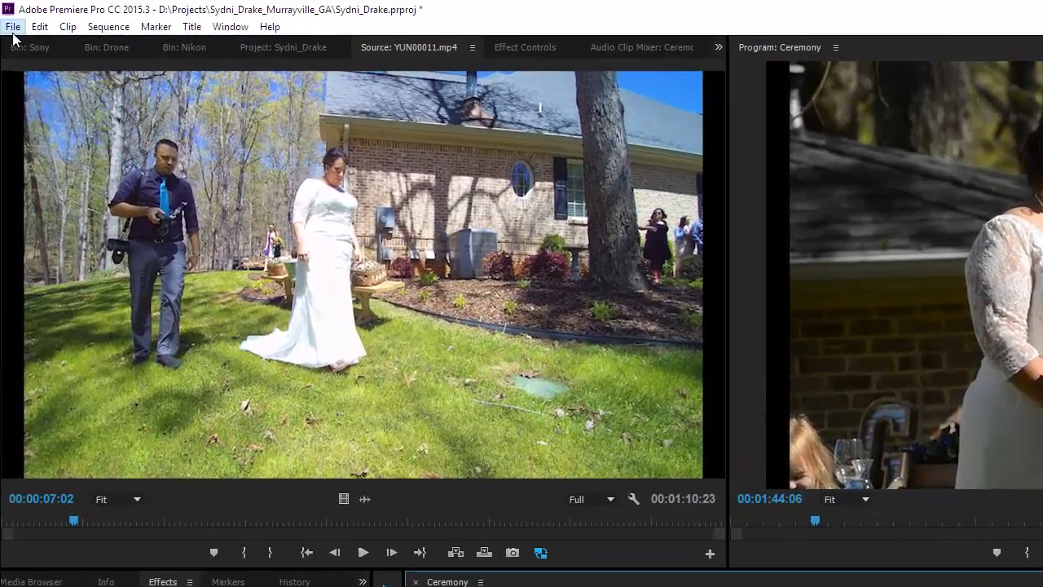
# Export the Ceremony sequence as H.264 Ceremony.mp4 using Match Source - High bitrate.
pyautogui.click(8, 17)
pyautogui.moveTo(252, 480)
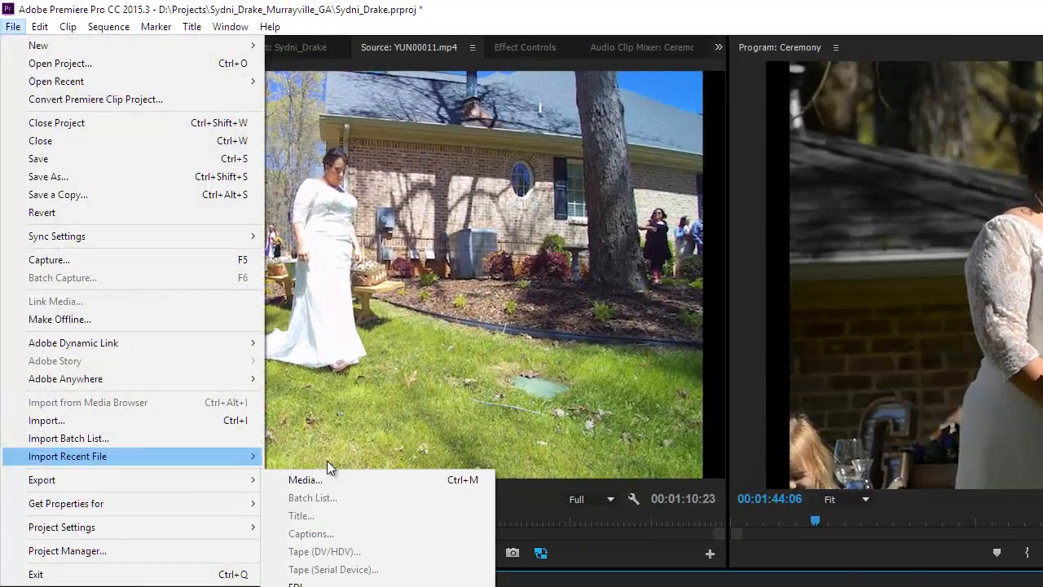
pyautogui.click(328, 480)
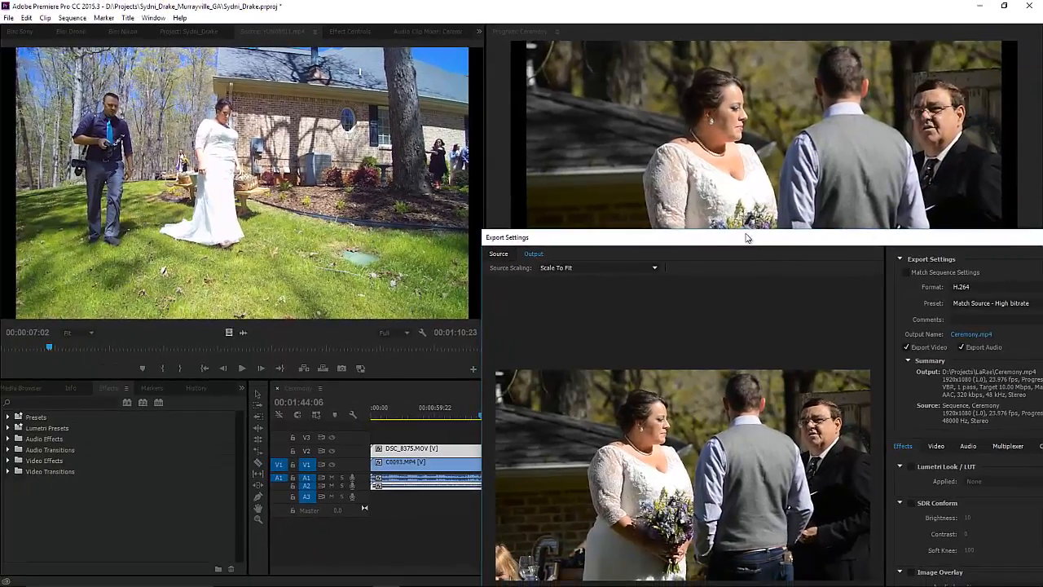
pyautogui.moveTo(746, 237); pyautogui.dragTo(353, 54)
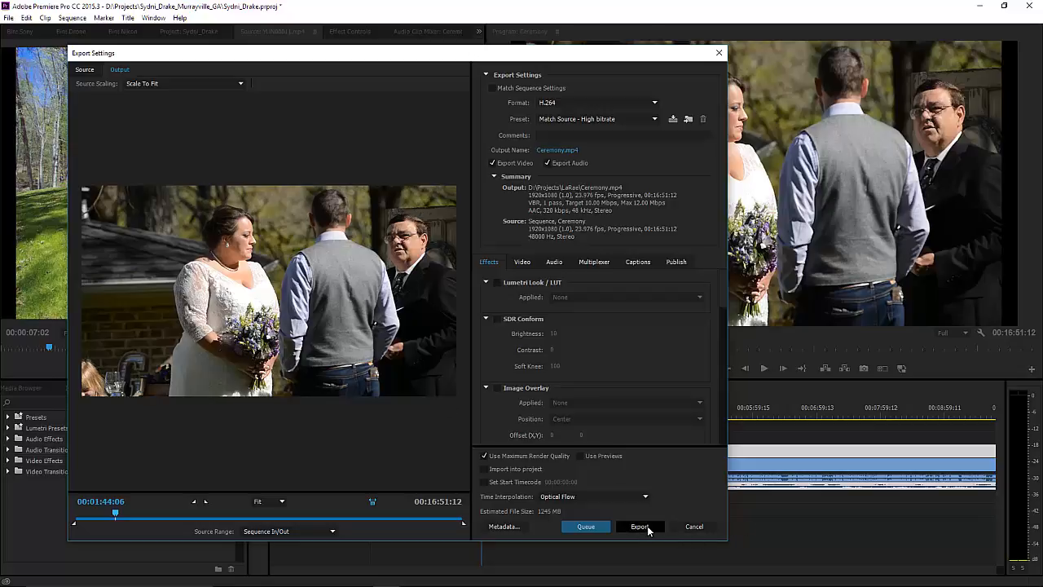
pyautogui.click(693, 527)
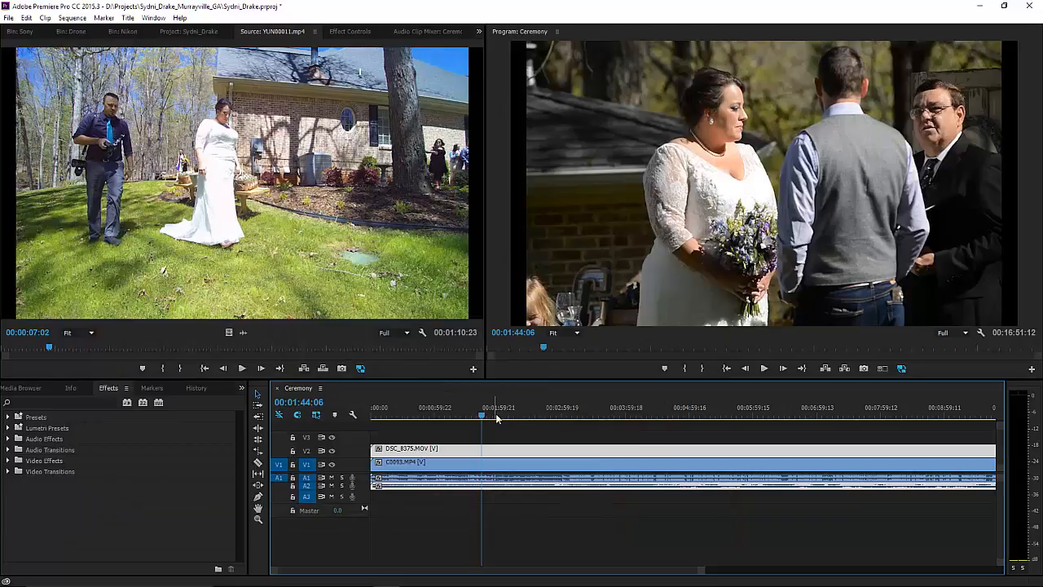
# Move the playhead to 01:57:13 and show the Media Browser with the D: (Internal_RAID) drive.
pyautogui.moveTo(485, 416); pyautogui.dragTo(496, 417)
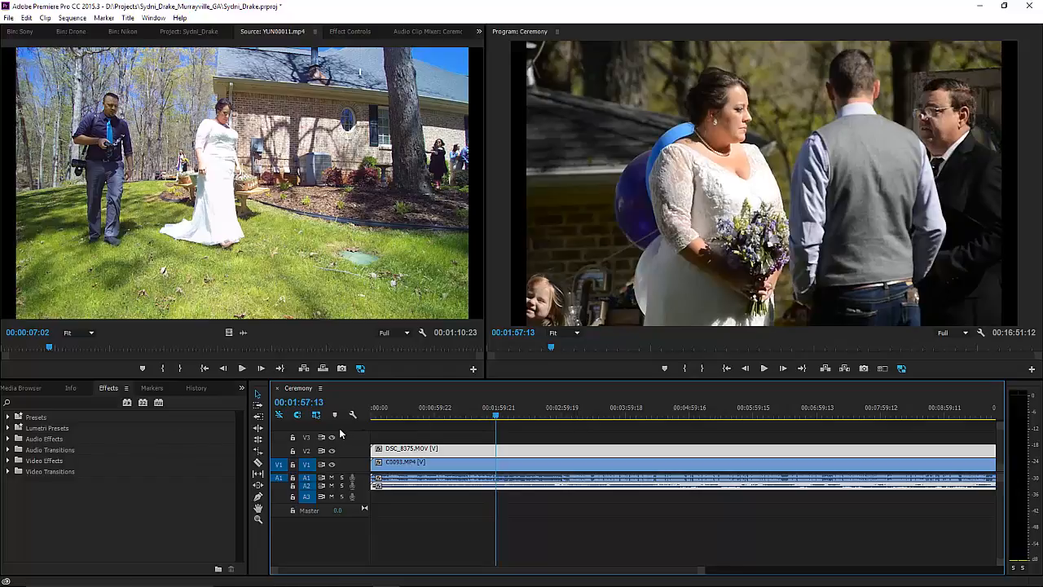
pyautogui.click(27, 388)
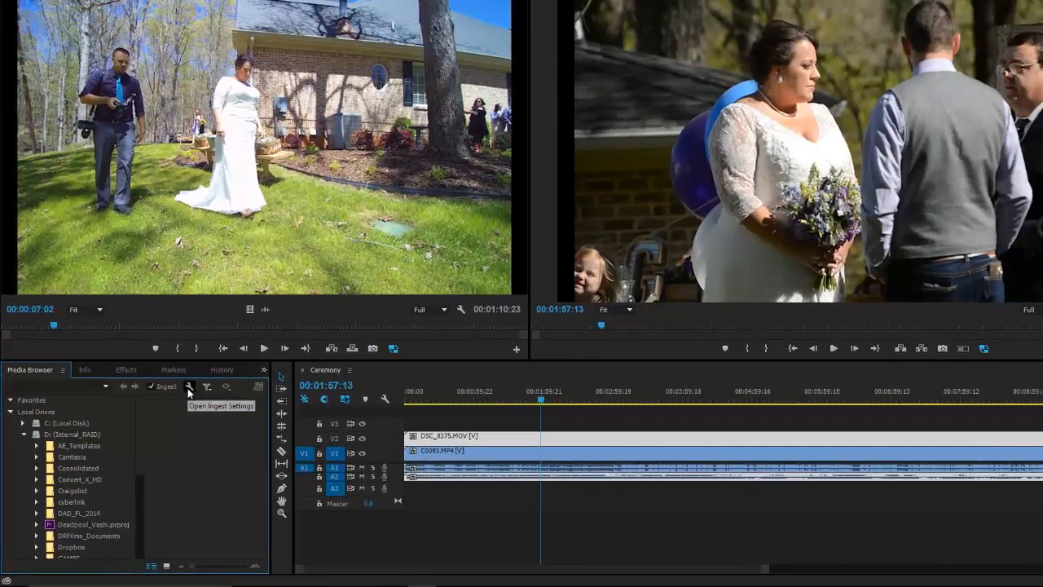
pyautogui.click(227, 345)
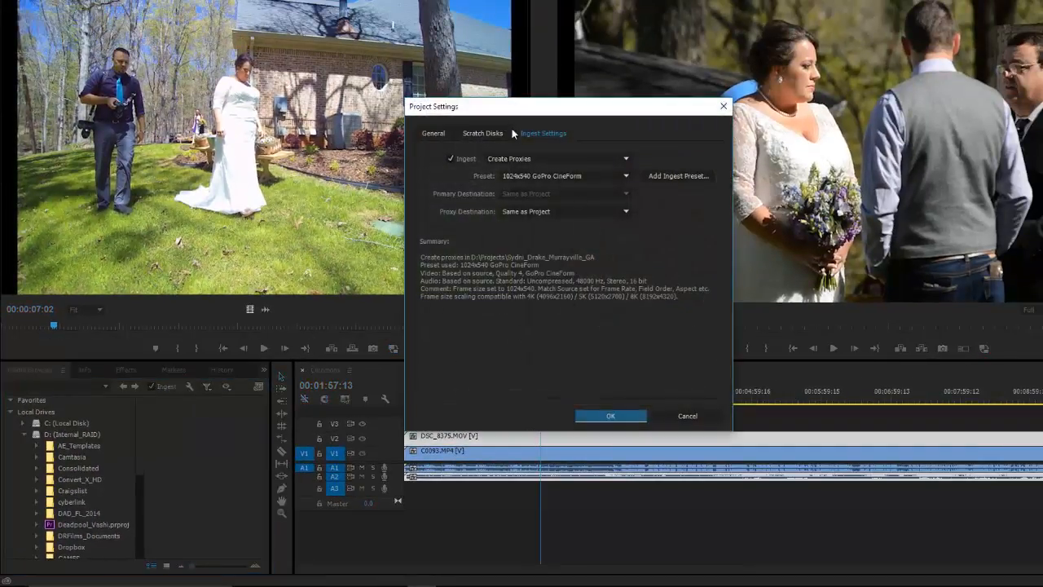
pyautogui.click(673, 416)
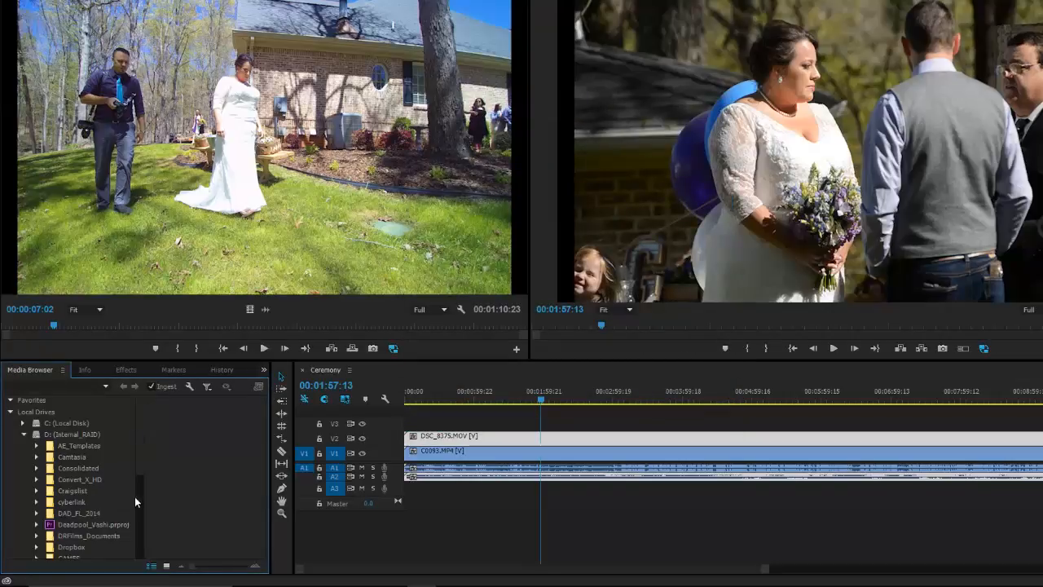
pyautogui.scroll(-3, 144, 480)
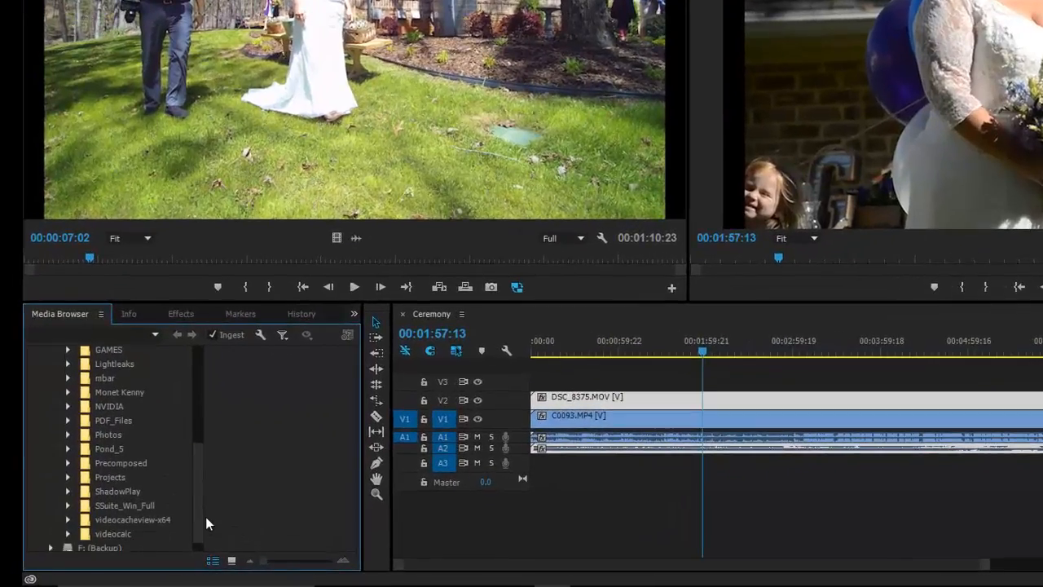
pyautogui.scroll(-3, 205, 521)
pyautogui.scroll(6, 199, 481)
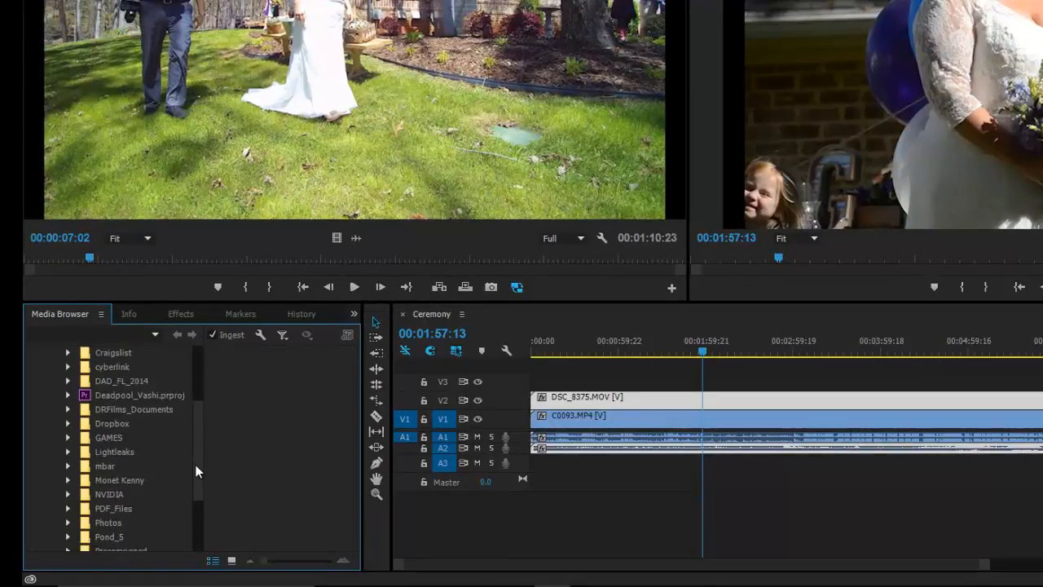
pyautogui.scroll(-5, 200, 484)
pyautogui.scroll(5, 203, 430)
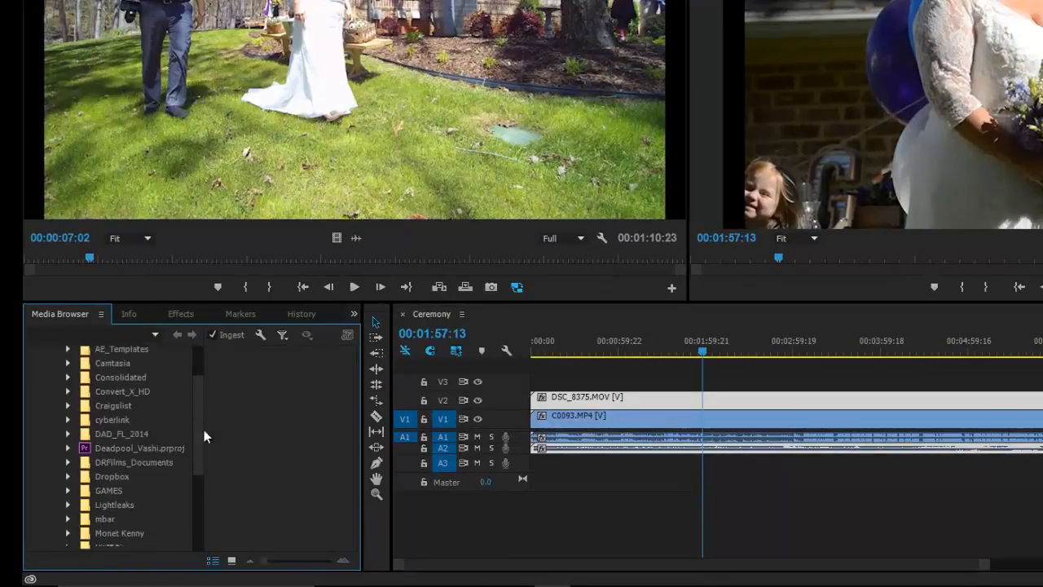
pyautogui.moveTo(204, 416); pyautogui.dragTo(203, 457)
pyautogui.click(260, 334)
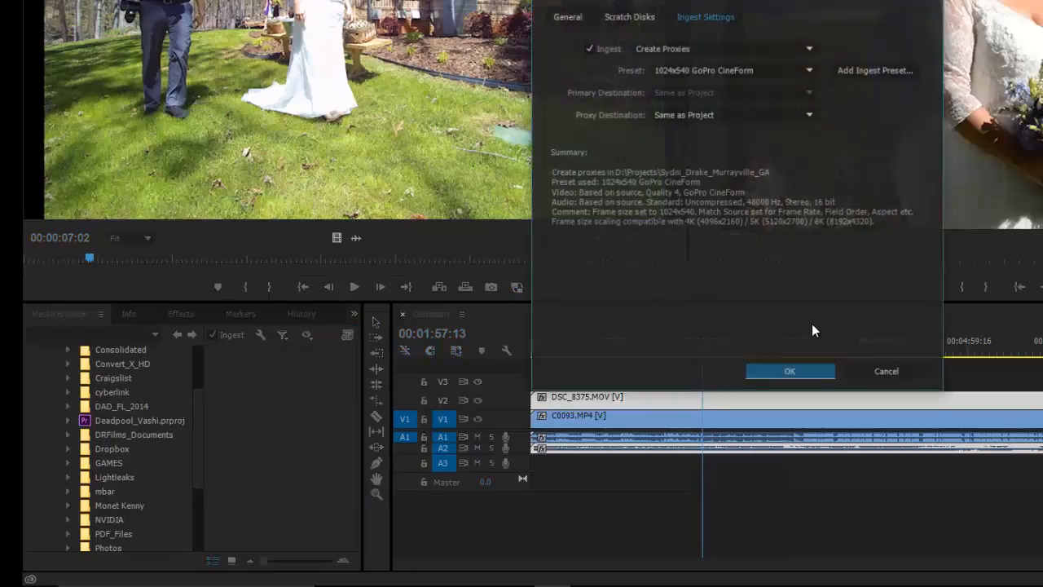
pyautogui.click(679, 47)
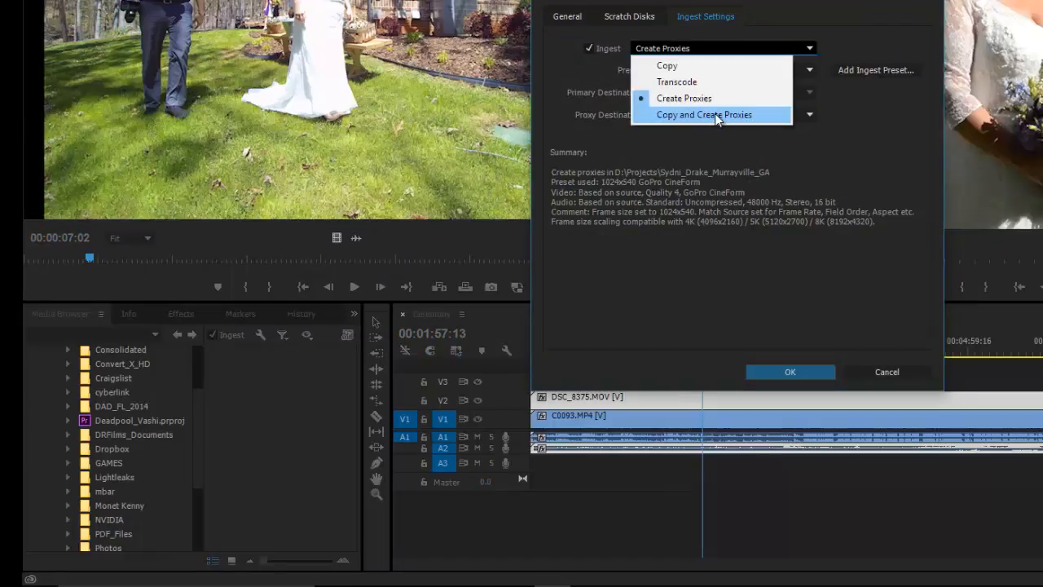
pyautogui.click(706, 50)
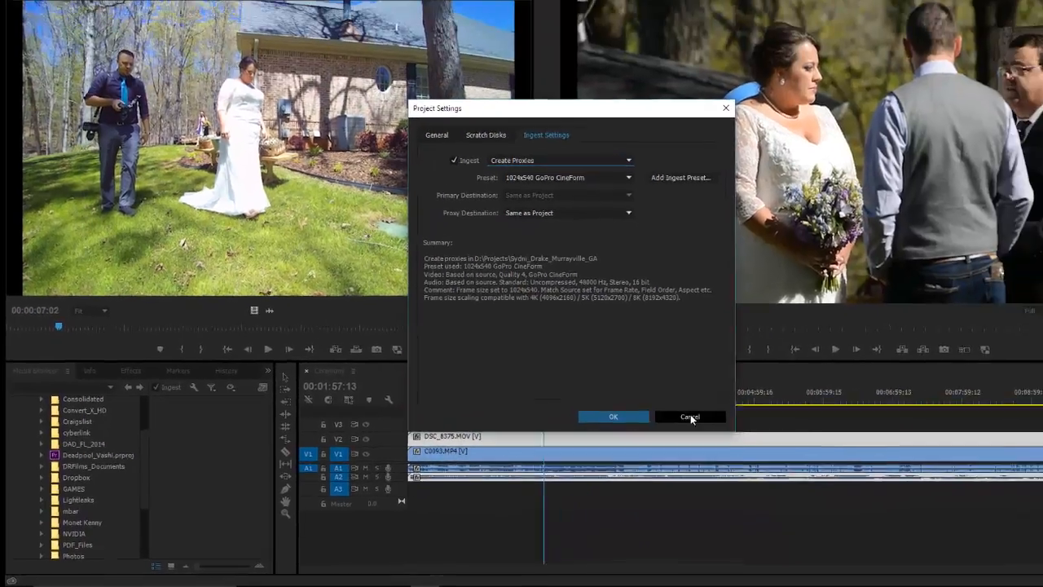
pyautogui.click(887, 372)
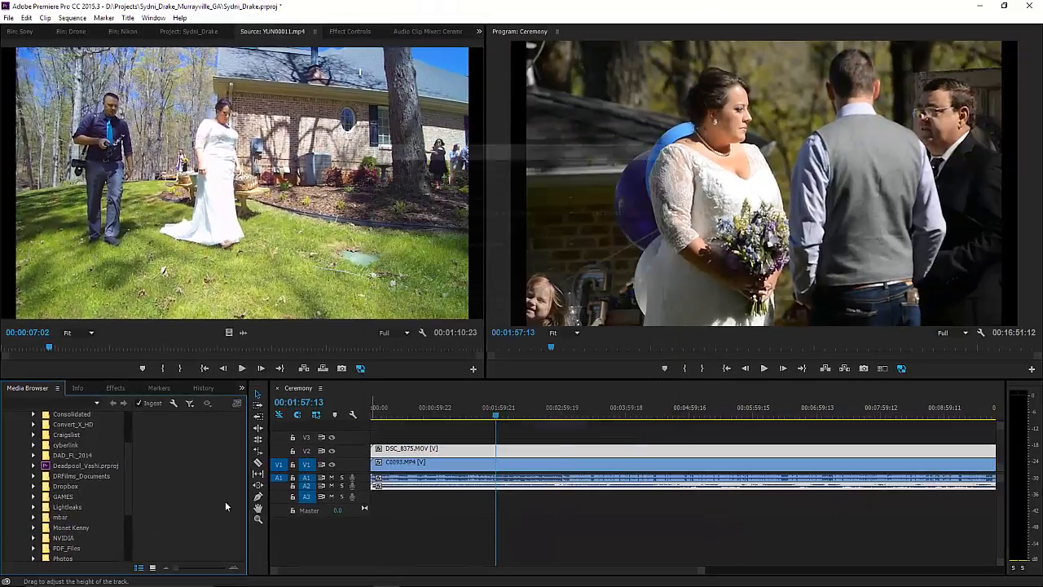
pyautogui.scroll(3, 125, 482)
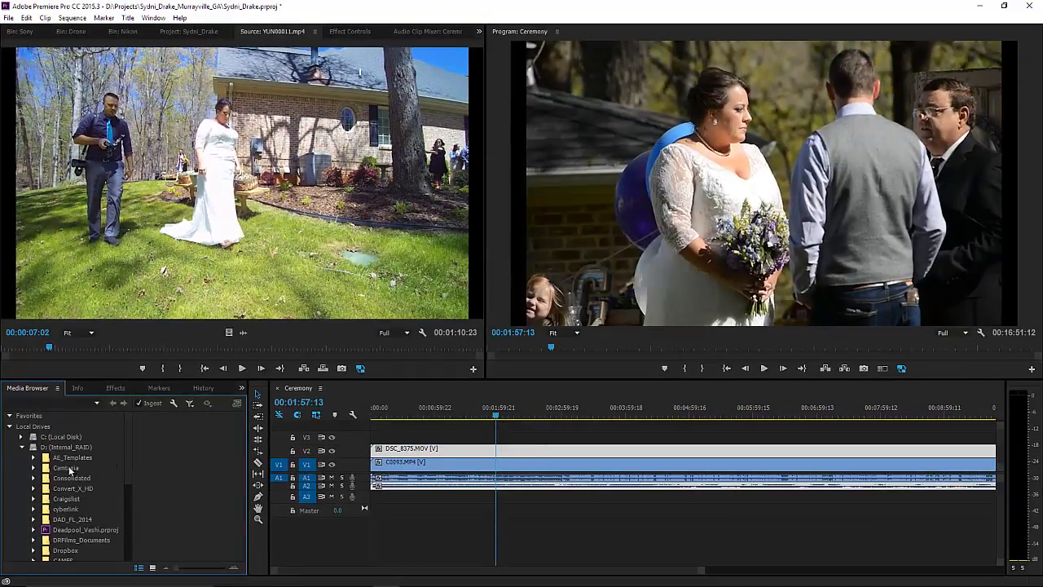
pyautogui.scroll(-5, 129, 459)
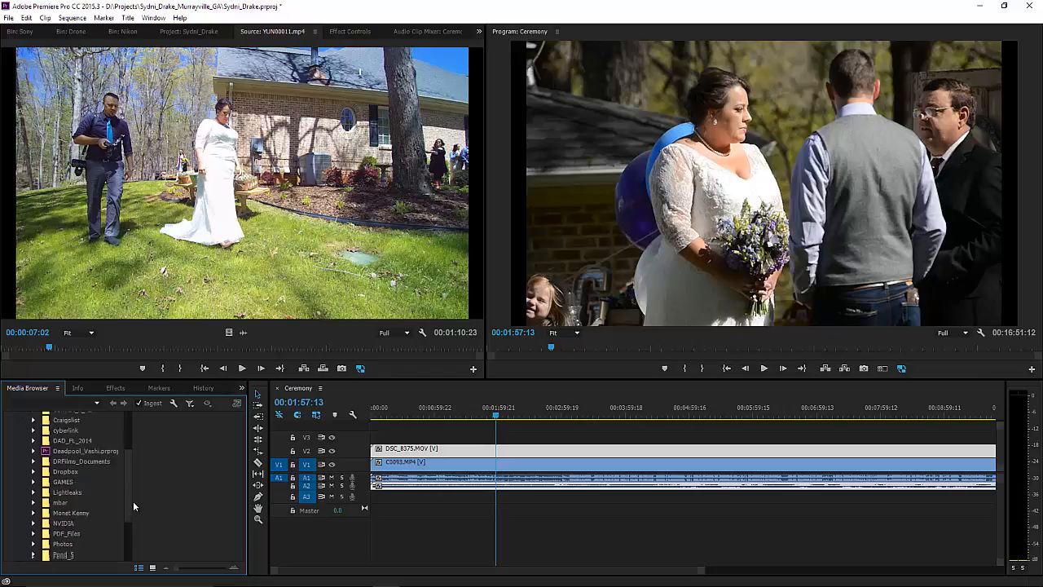